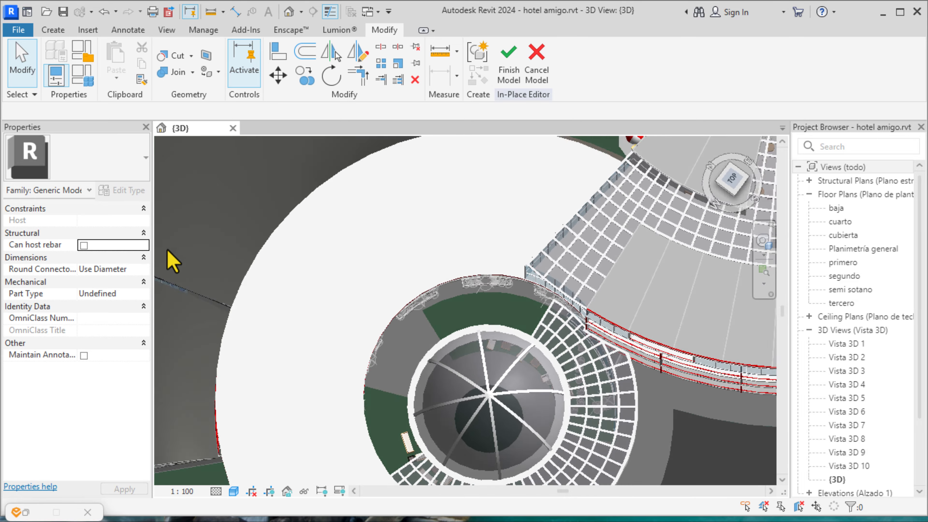
Step: Finish the in-place edit of the ribbed dome model over the courtyard
scroll(408, 344, down, 5)
scroll(454, 241, up, 8)
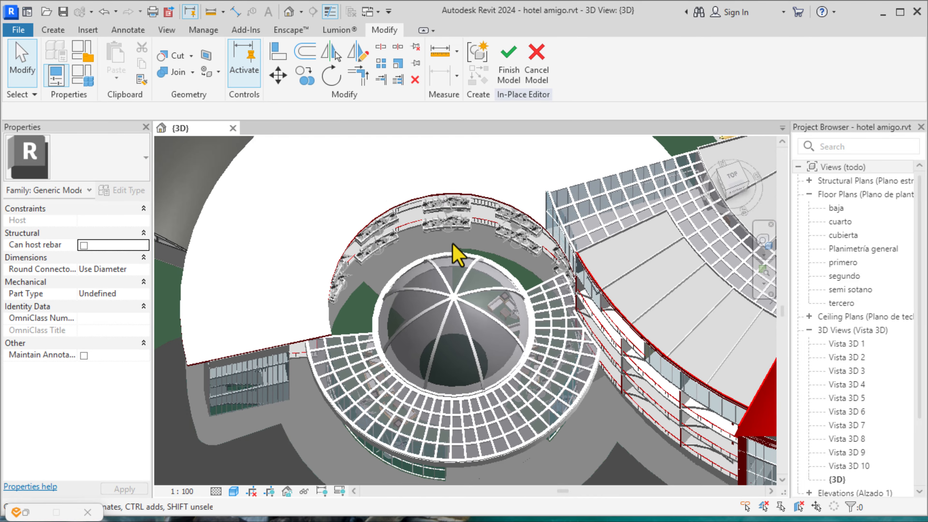
scroll(399, 292, down, 4)
scroll(380, 311, up, 3)
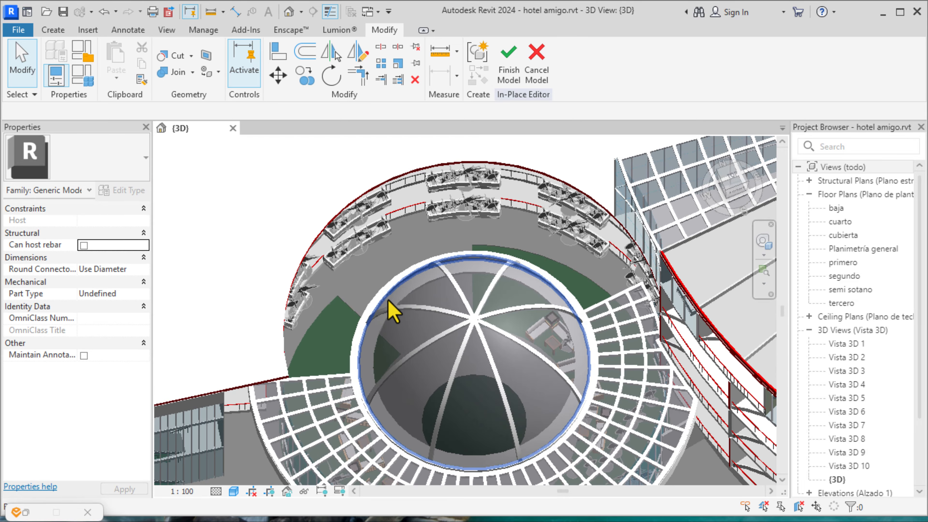
click(387, 300)
click(507, 230)
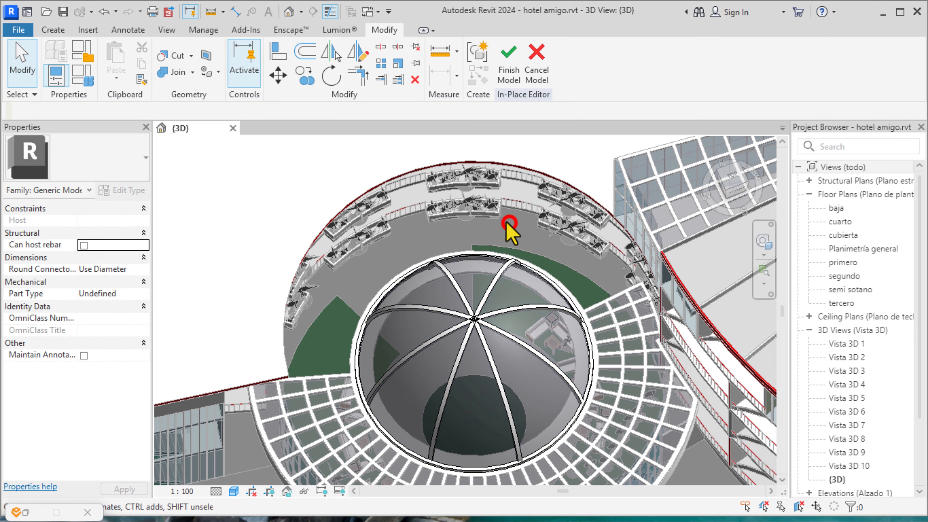
click(508, 48)
Step: Examine the ribbed dome and its glazed ring roof from above, behind and up close in the hotel's 3D view
click(464, 259)
scroll(552, 281, down, 3)
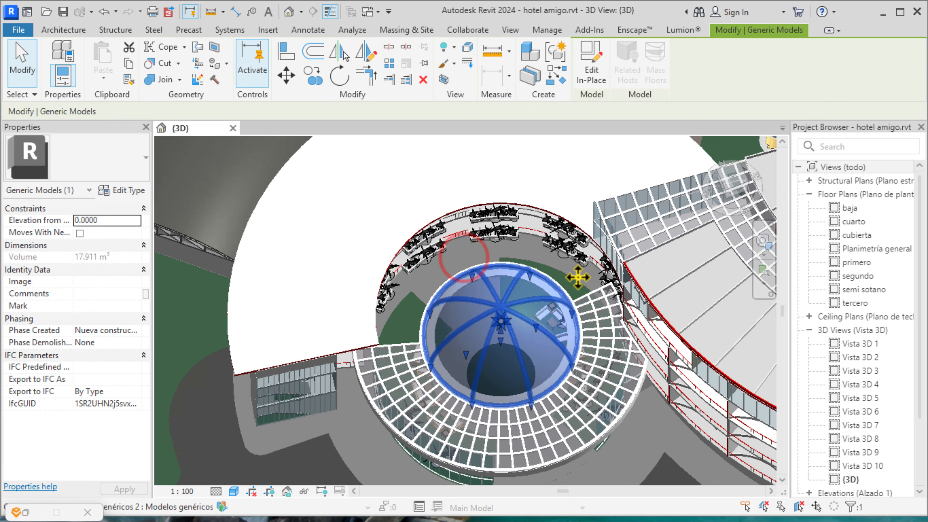
mouse_move(734, 192)
mouse_down()
mouse_move(741, 171)
mouse_move(769, 476)
mouse_move(244, 152)
mouse_move(504, 149)
mouse_move(408, 158)
mouse_move(777, 493)
mouse_move(676, 143)
mouse_move(729, 149)
mouse_move(176, 497)
mouse_move(617, 506)
mouse_up()
click(638, 452)
scroll(483, 315, up, 8)
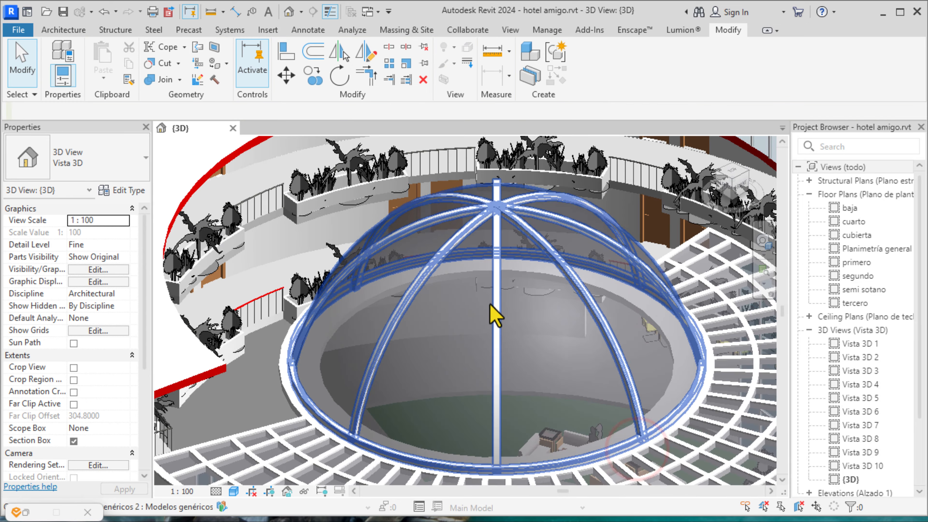
scroll(490, 271, down, 5)
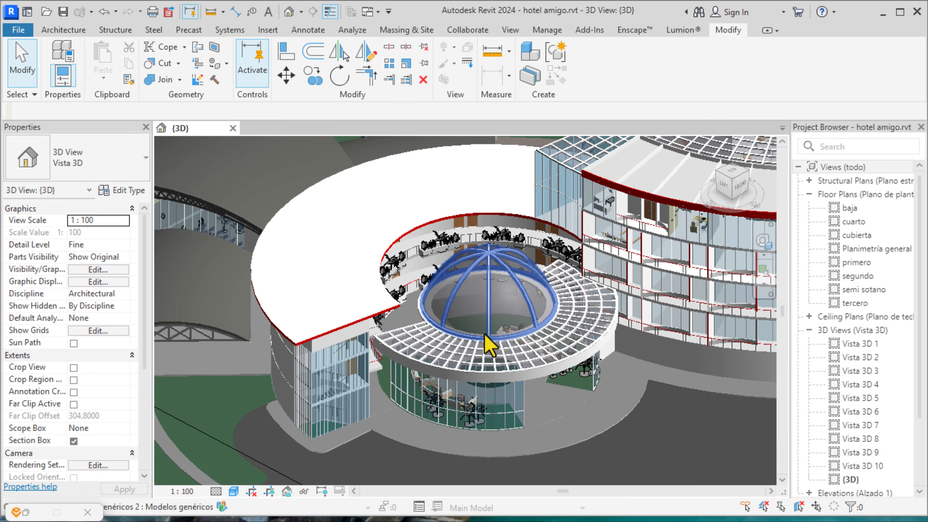
scroll(487, 338, up, 5)
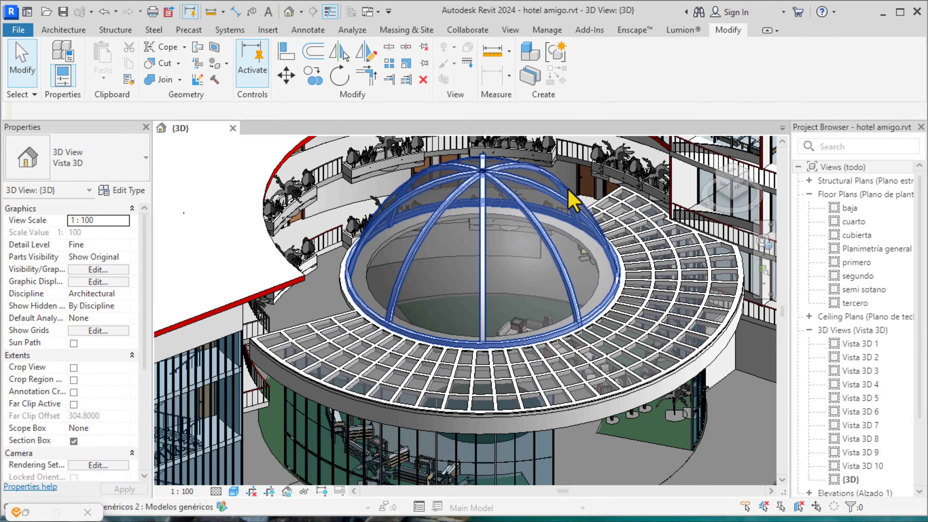
click(503, 176)
scroll(543, 296, down, 6)
scroll(559, 298, down, 1)
click(609, 393)
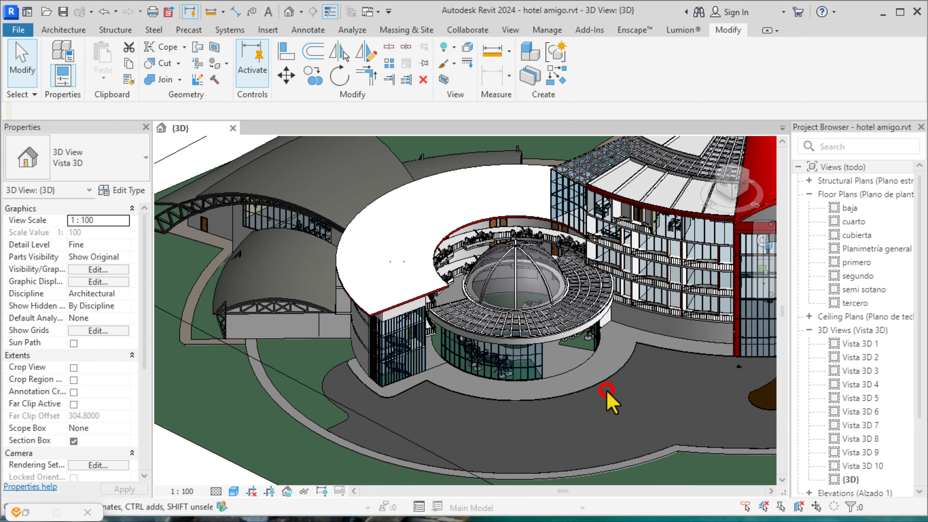
click(513, 261)
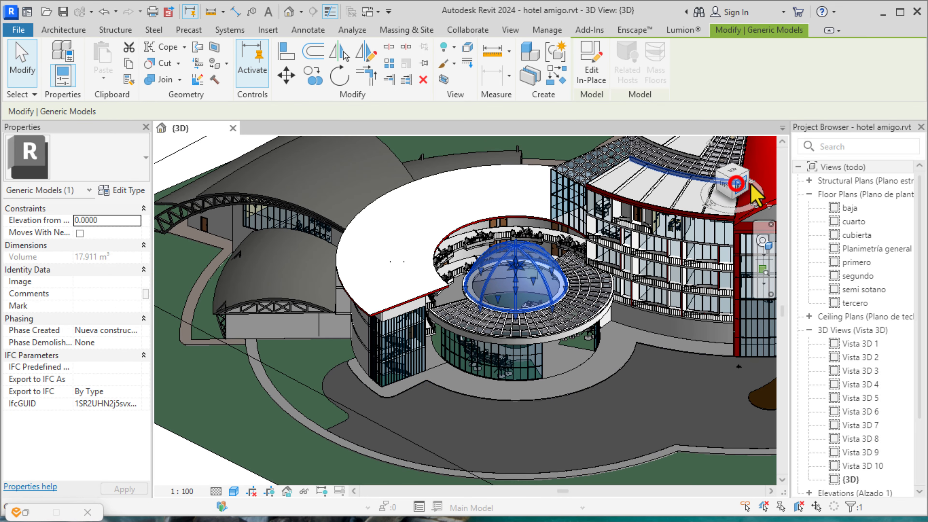
click(737, 183)
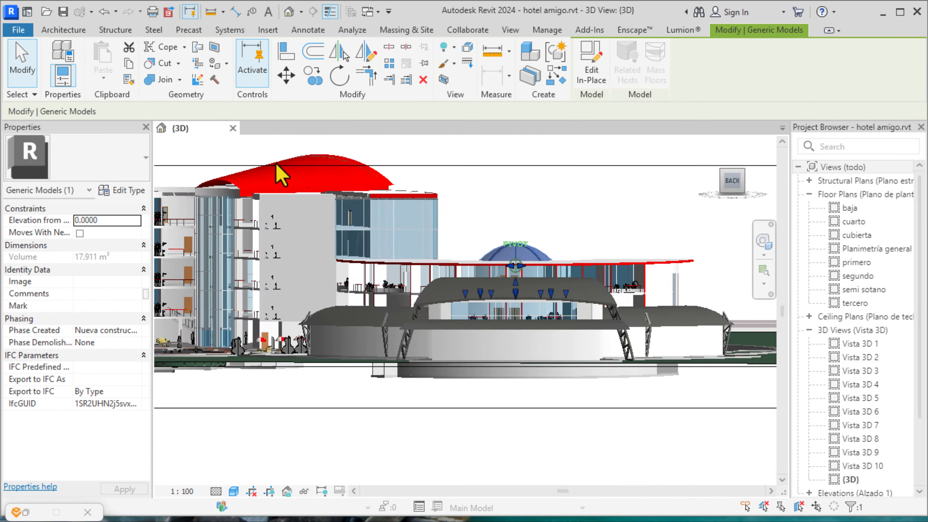
mouse_move(276, 163)
mouse_down()
mouse_move(721, 167)
mouse_move(594, 182)
mouse_move(544, 209)
mouse_up()
shift+middle_drag(548, 219, 709, 249)
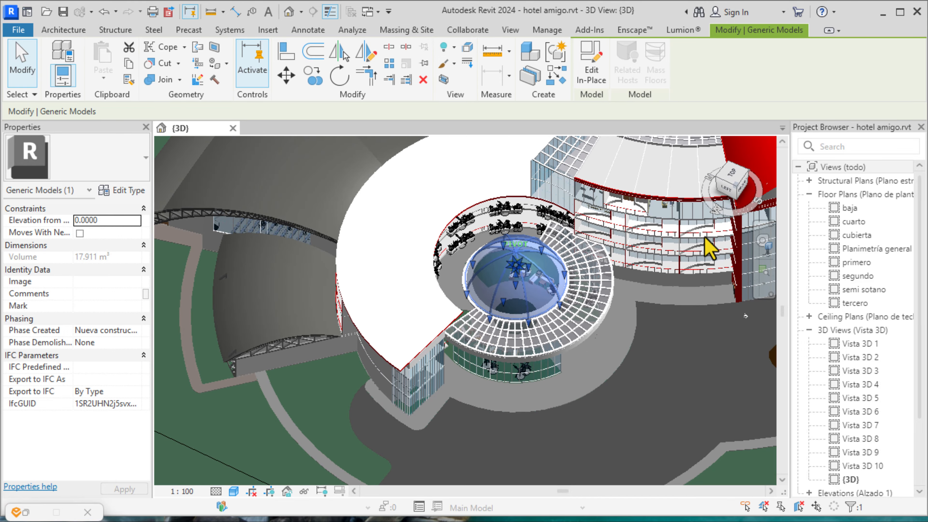
click(684, 369)
scroll(529, 253, up, 4)
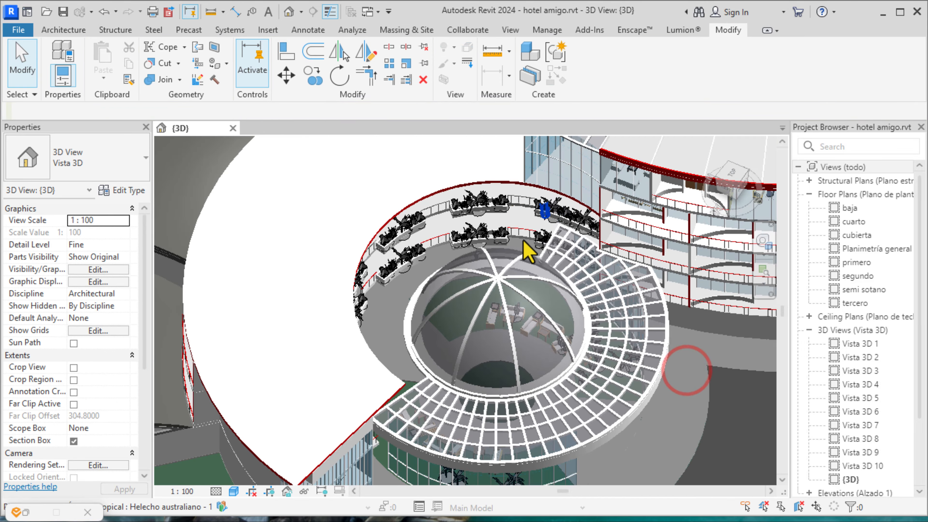
scroll(525, 242, up, 2)
scroll(545, 257, down, 2)
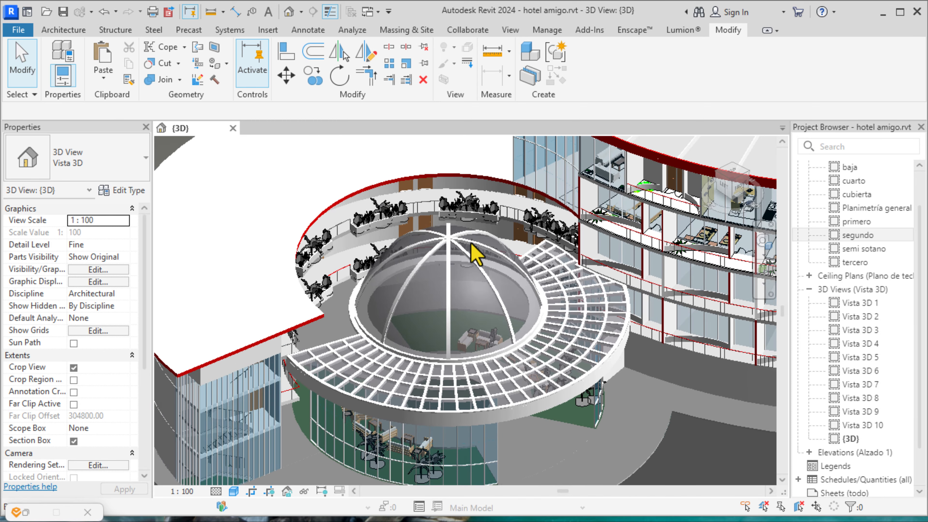
Step: Create a new family from the Generic Model floor based.rft template
click(27, 12)
click(102, 294)
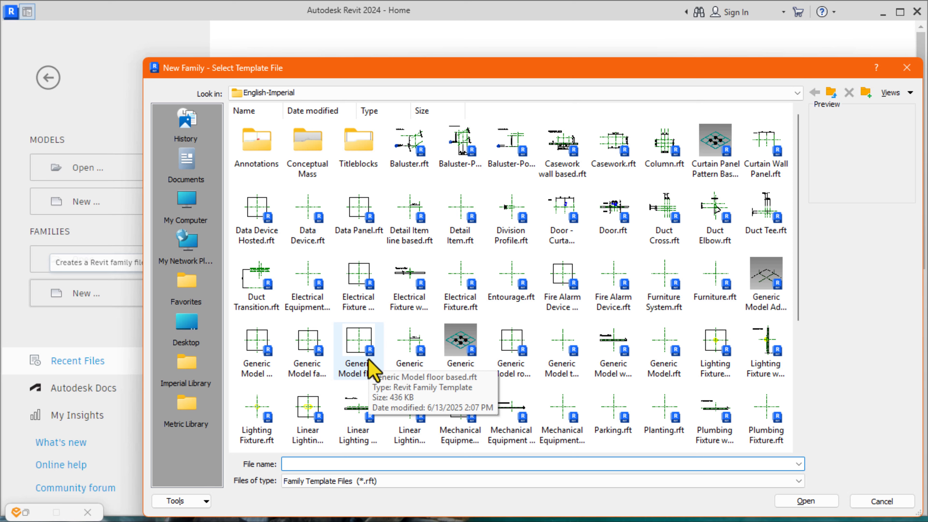
click(363, 337)
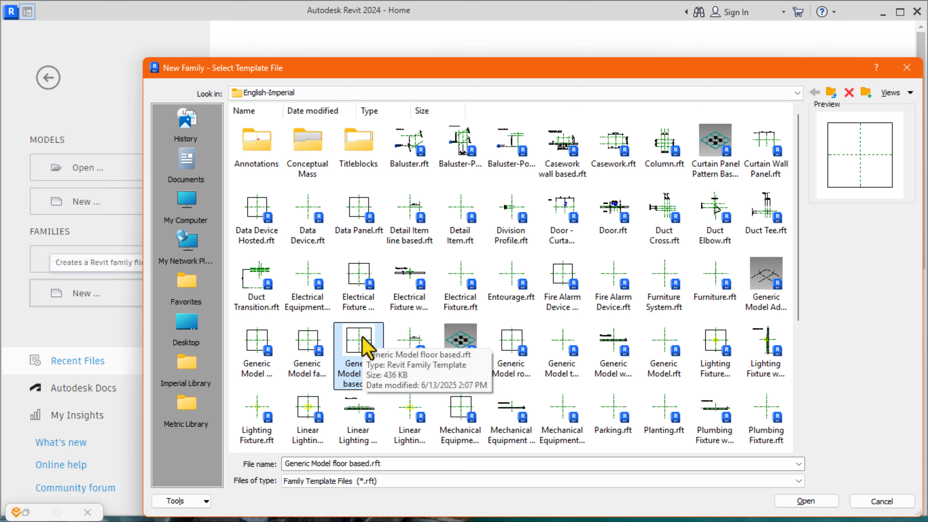
click(789, 500)
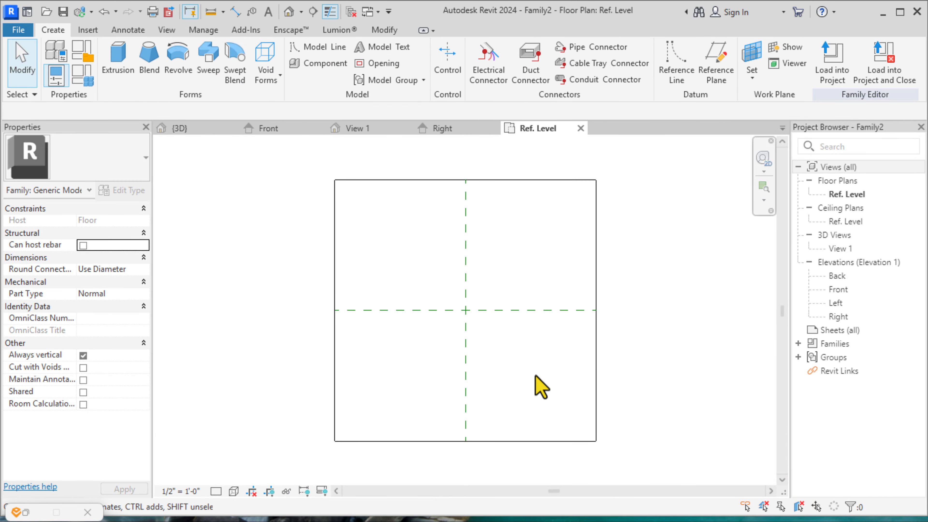
Step: Start an extrusion and sketch a circle of about 5' radius, centred on the reference plane intersection and reaching the host floor's edge
scroll(542, 298, down, 2)
scroll(510, 307, up, 1)
scroll(525, 272, up, 1)
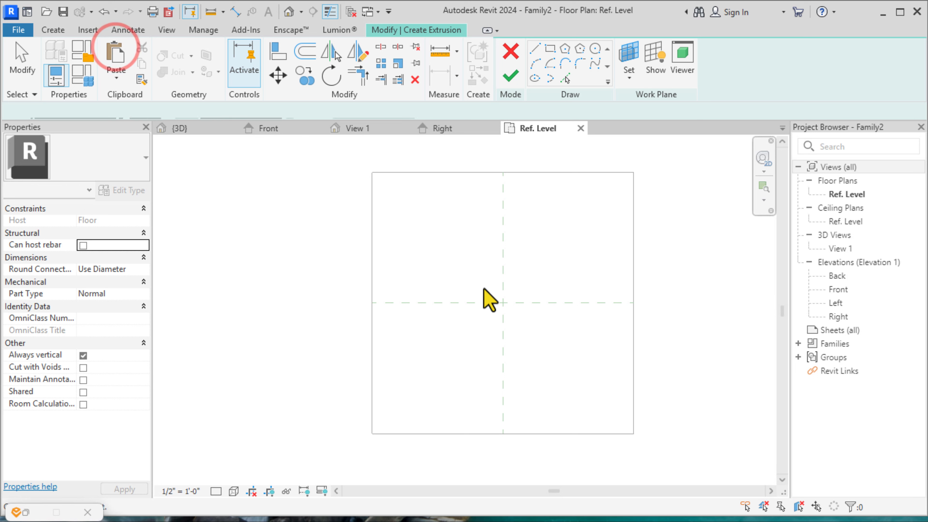
click(595, 49)
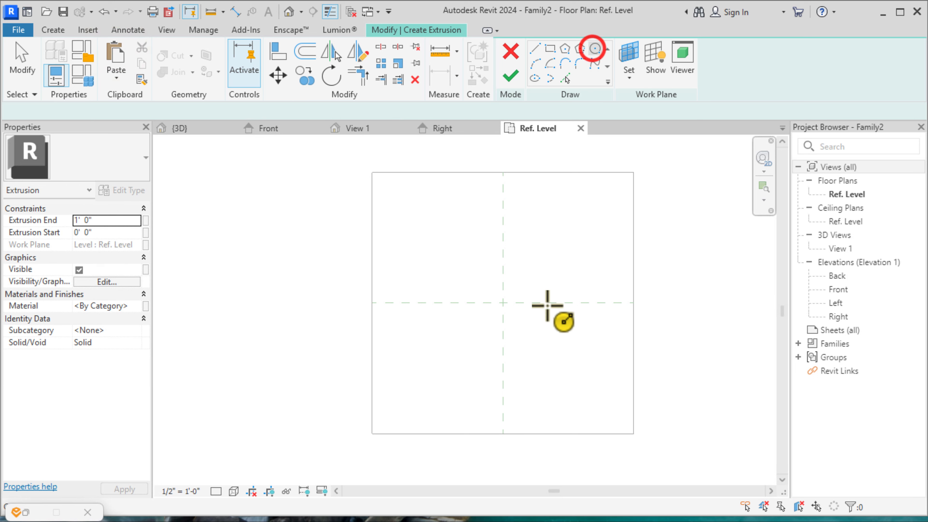
click(503, 303)
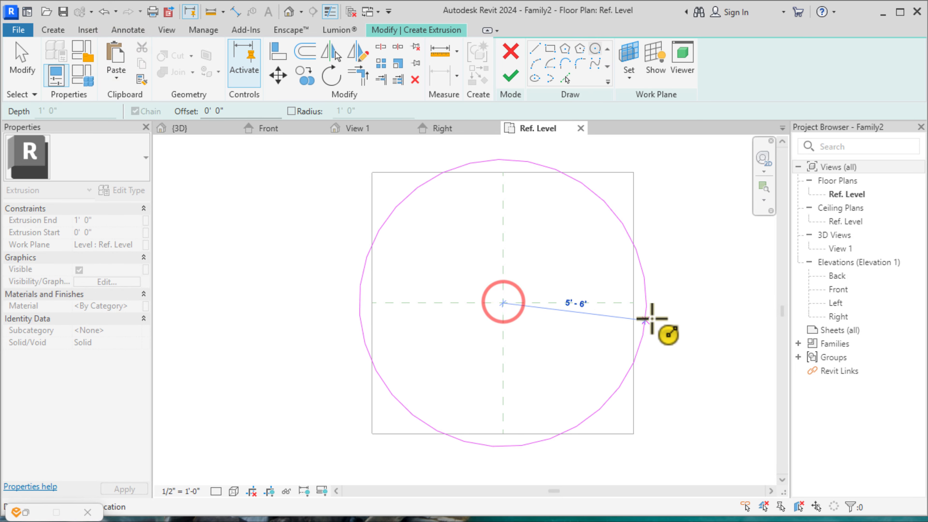
click(633, 311)
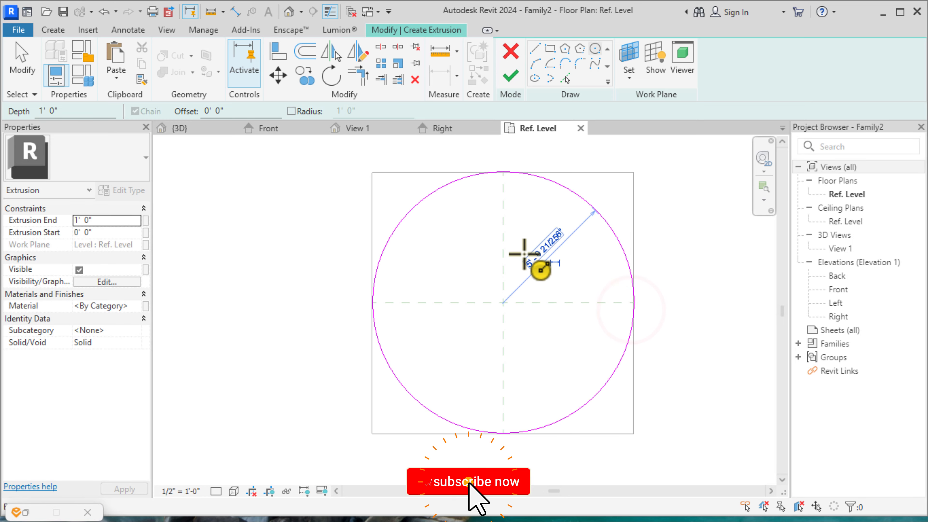
right_click(674, 196)
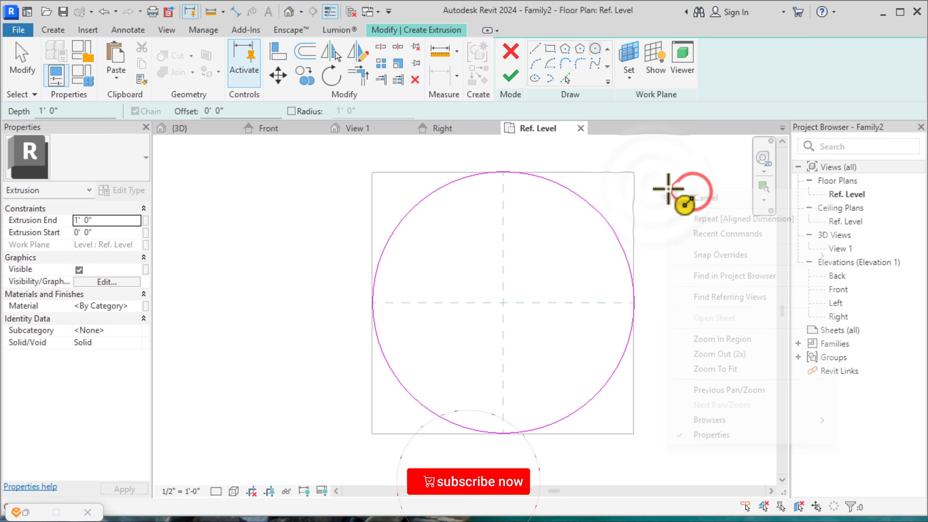
click(696, 198)
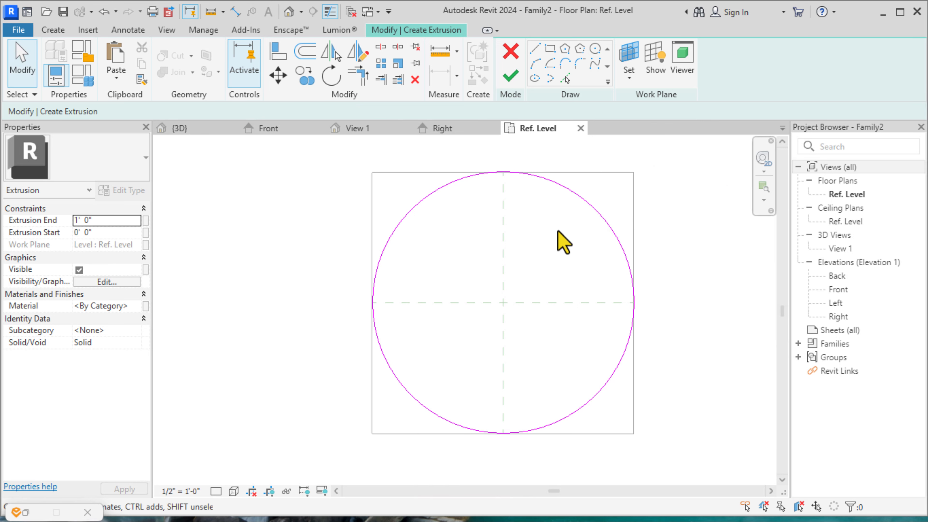
click(305, 54)
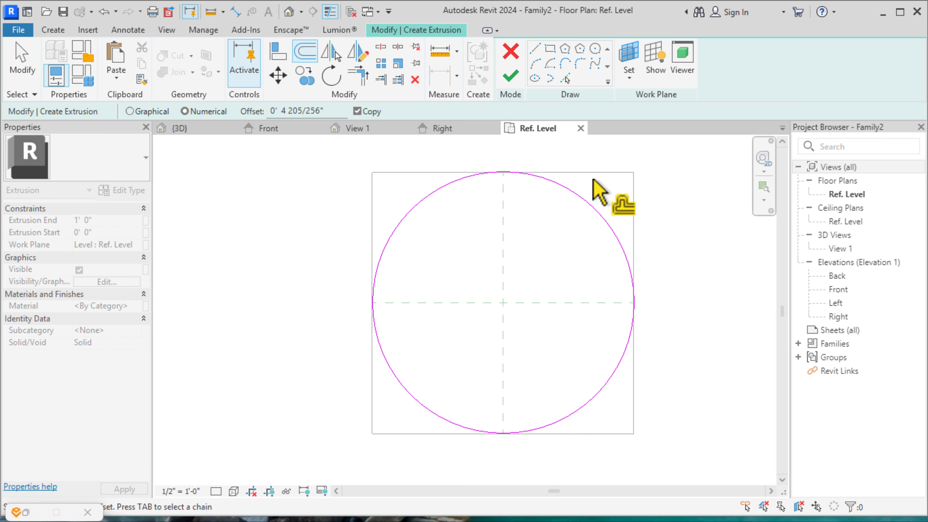
right_click(665, 139)
click(676, 153)
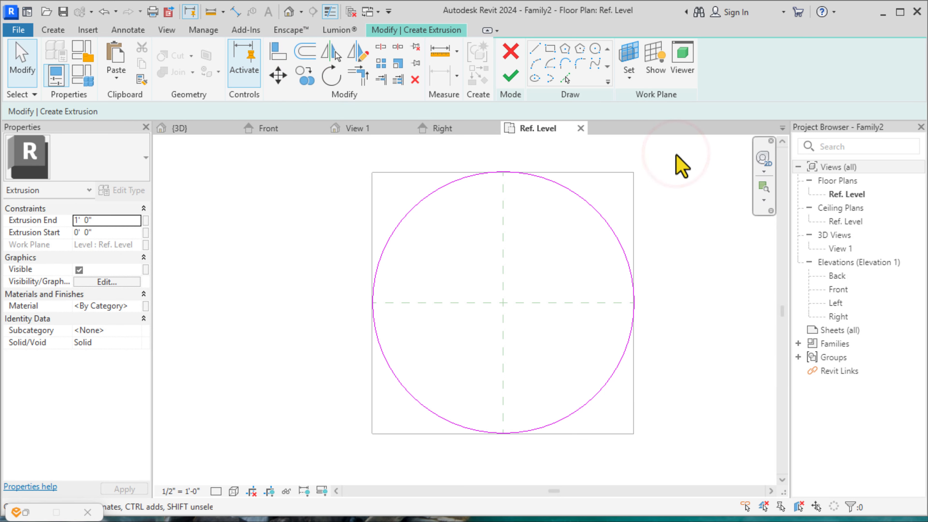
Step: Set the project's length unit to millimeters and switch the distance unit to metric
key(u)
key(n)
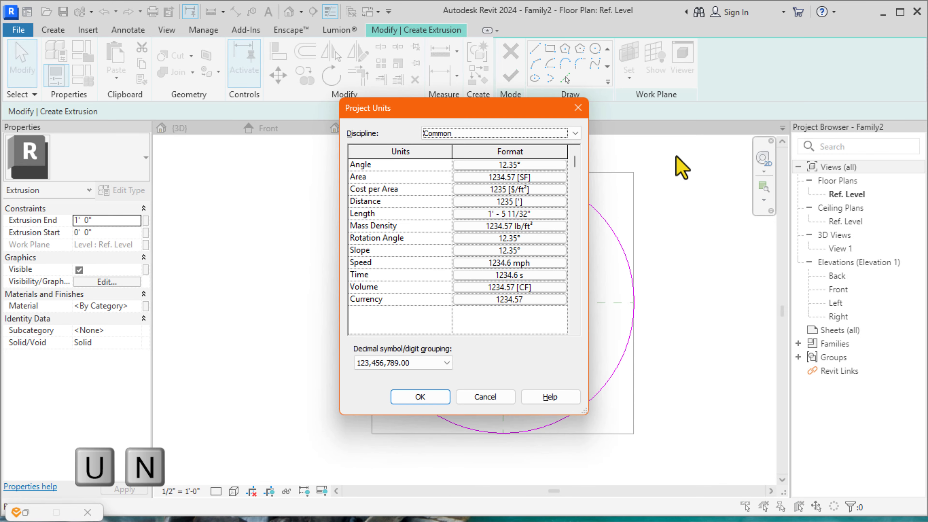
click(561, 214)
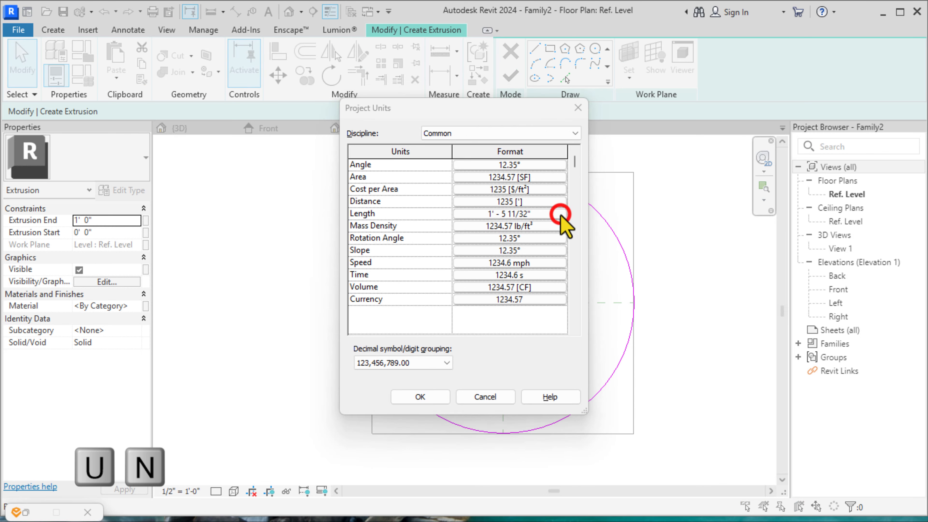
click(498, 189)
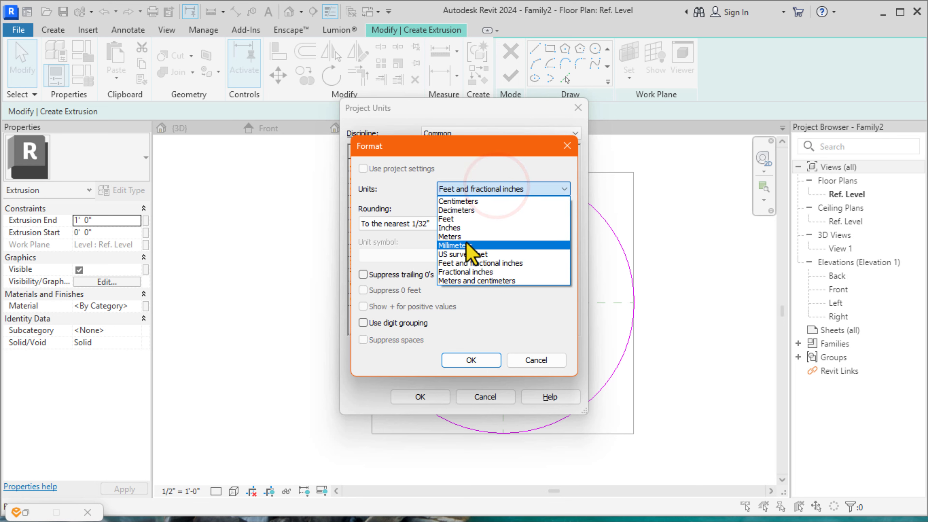
click(464, 245)
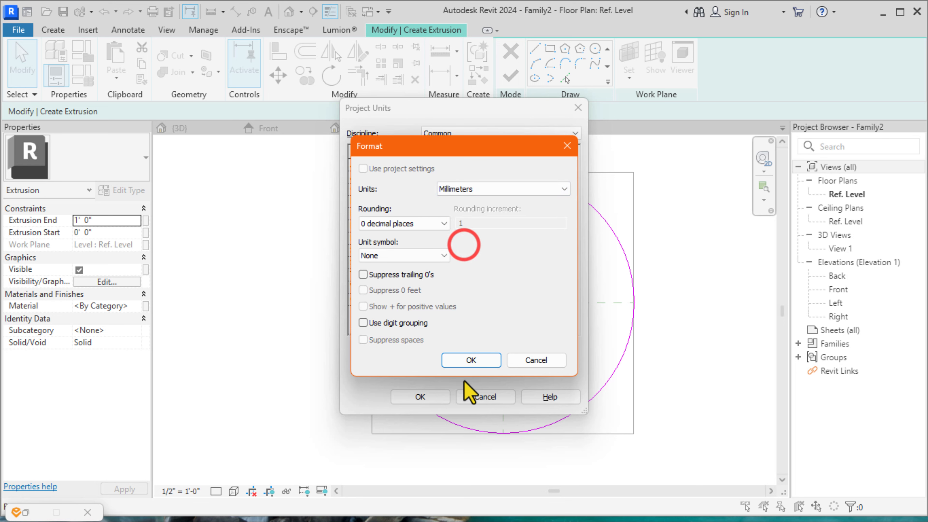
click(470, 359)
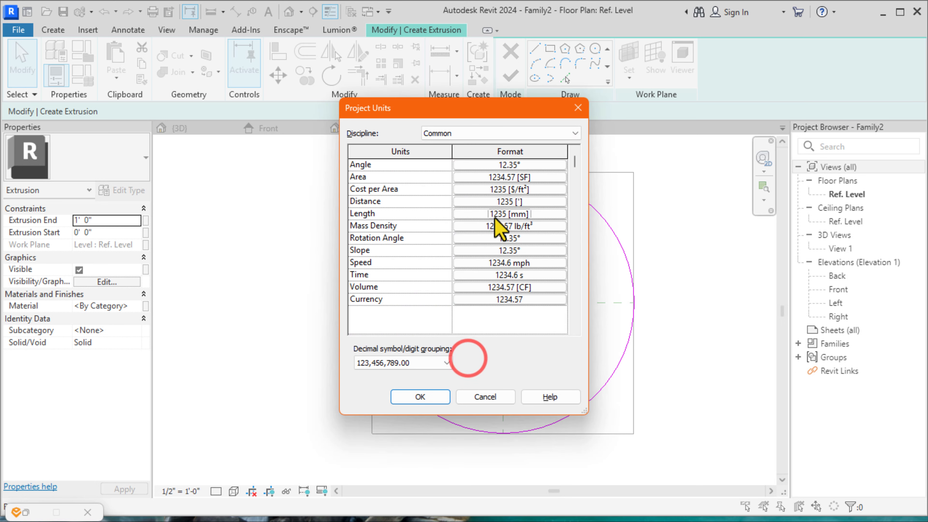
click(536, 201)
click(482, 189)
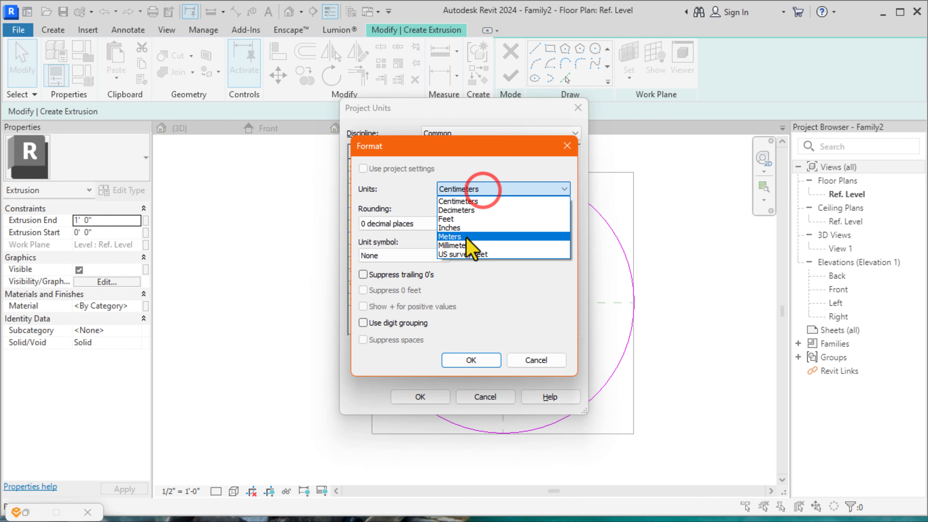
click(471, 360)
click(420, 396)
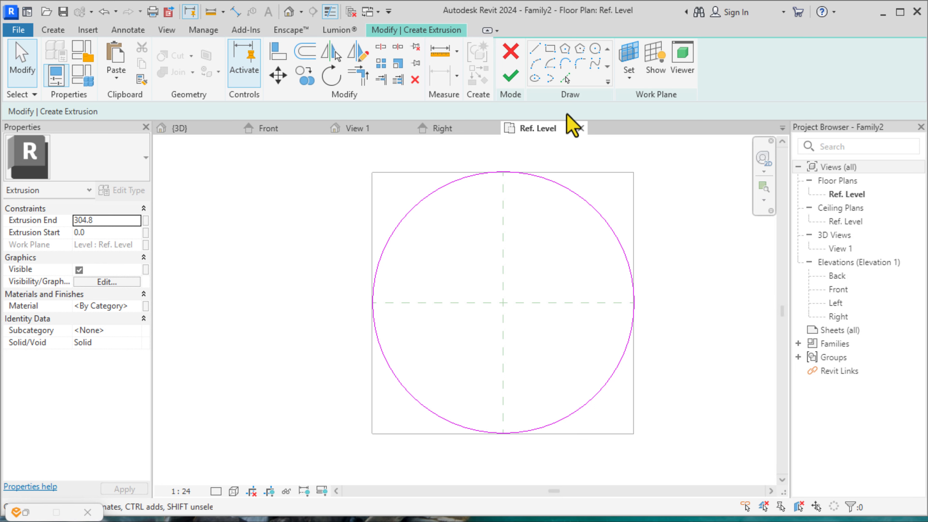
Step: Offset a copy of the sketched circle 80 mm inward to form a ring profile
click(304, 53)
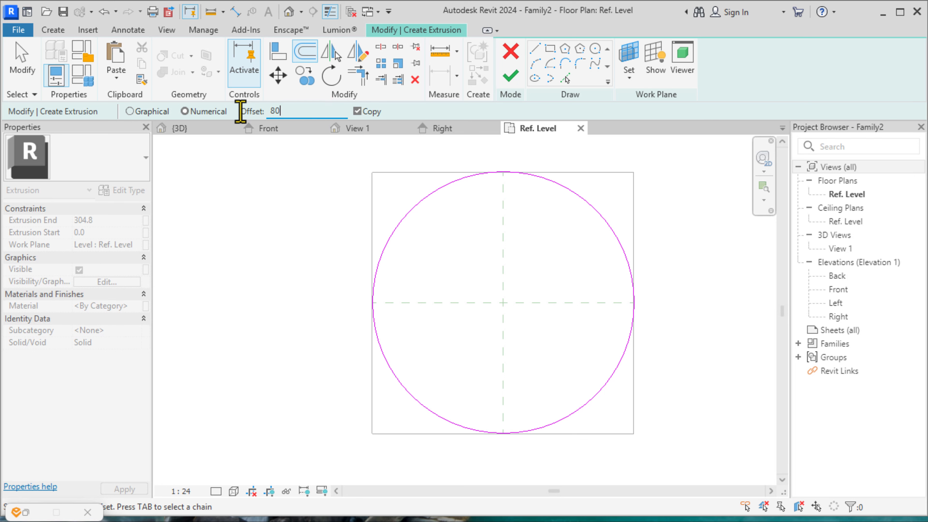
click(468, 183)
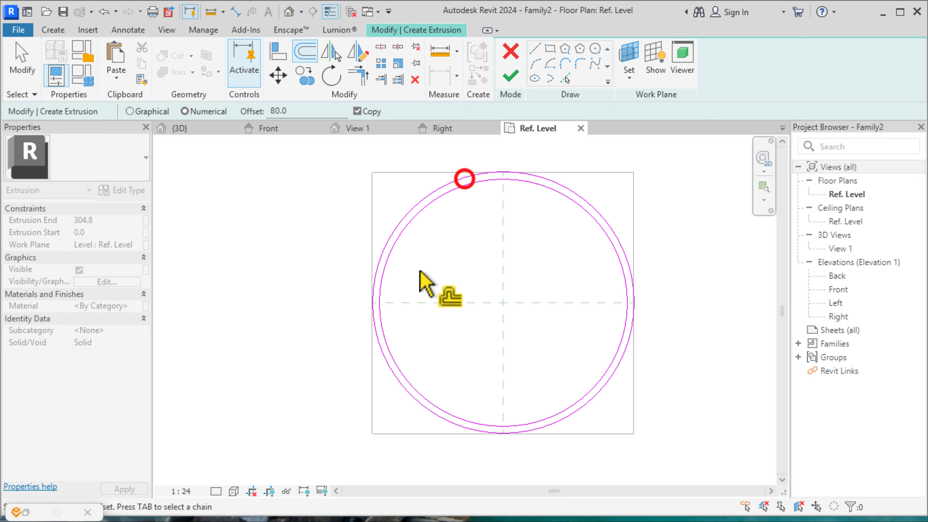
scroll(632, 276, down, 2)
scroll(632, 276, up, 2)
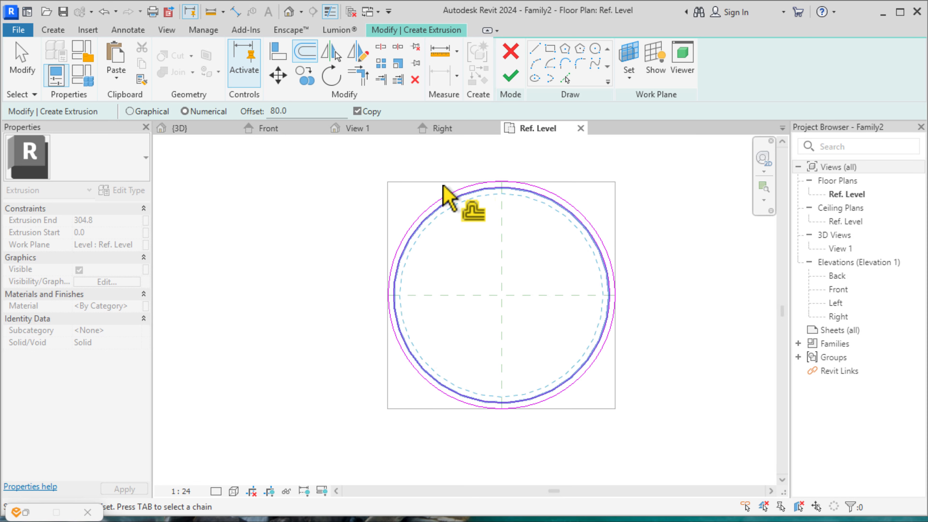
right_click(656, 198)
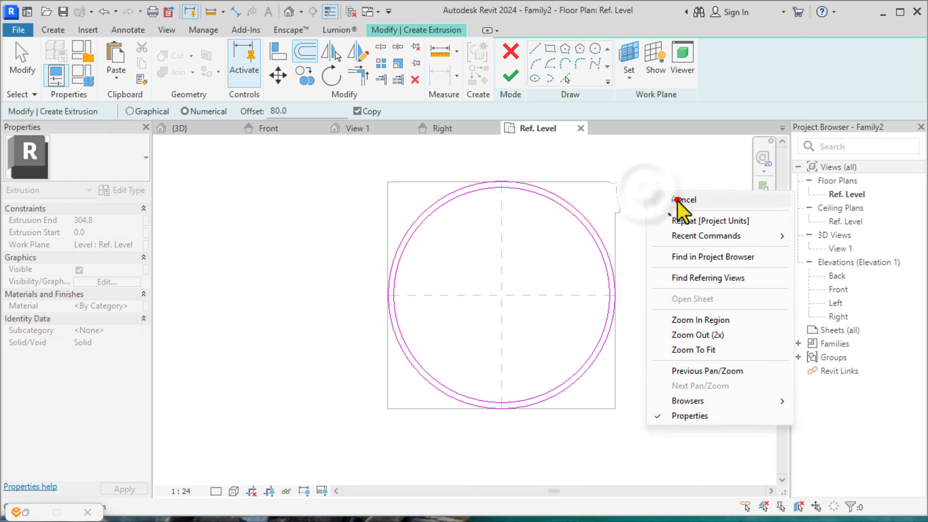
Step: Finish the ring extrusion sketch and open the default 3D view of the family
click(675, 198)
click(511, 75)
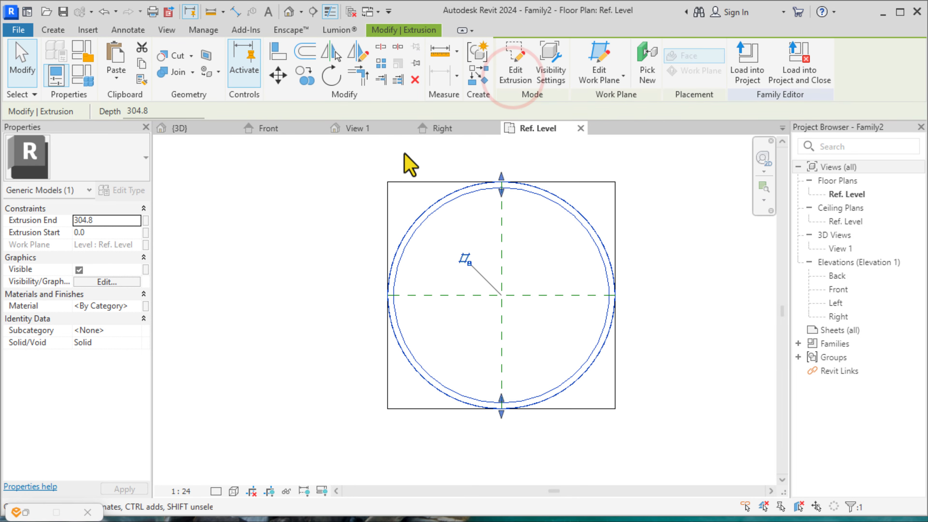
click(288, 13)
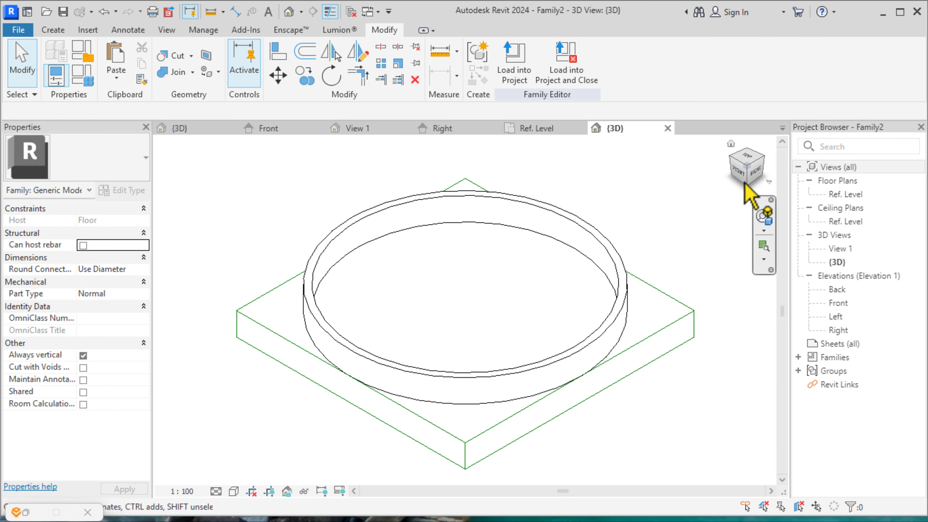
Step: Lower the top face of the ring extrusion so it forms a thin band on the host floor
click(744, 169)
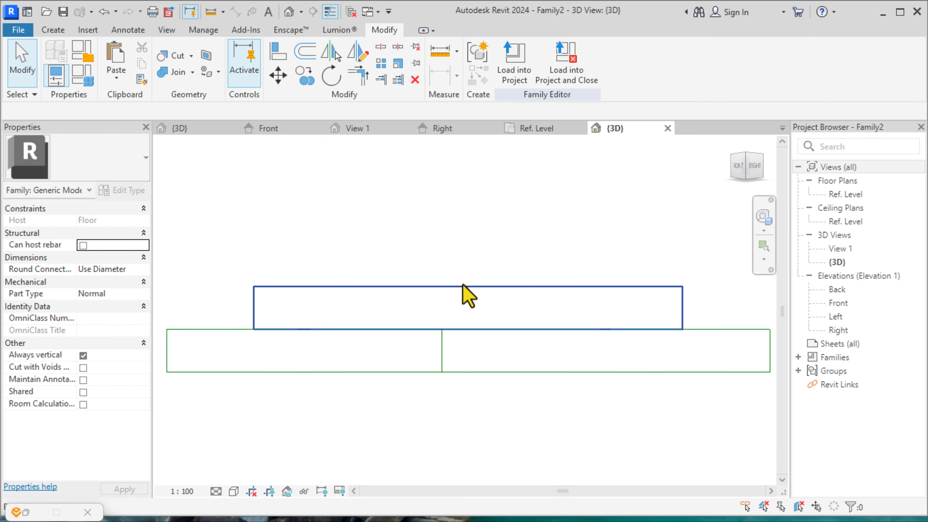
click(464, 286)
drag(467, 281, 476, 316)
scroll(433, 303, down, 1)
middle_drag(435, 302, 489, 300)
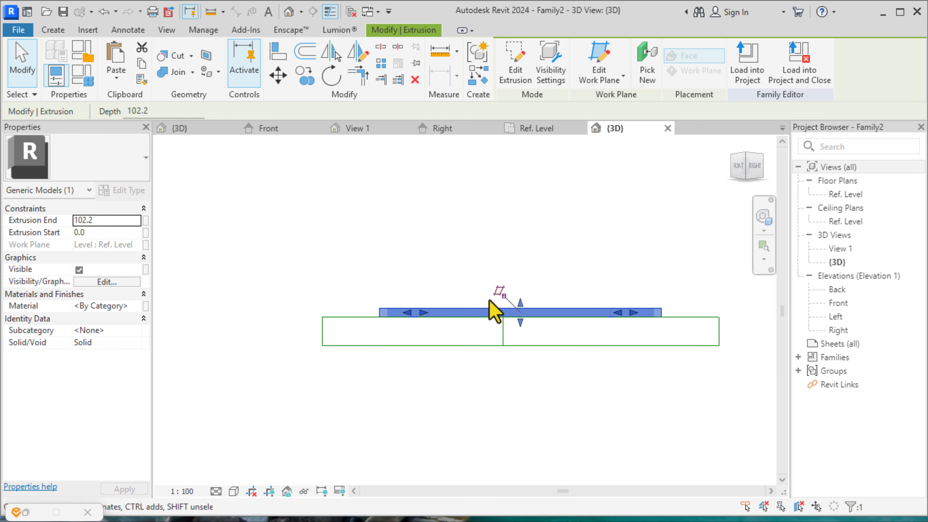
scroll(489, 301, up, 3)
drag(585, 309, 593, 326)
scroll(540, 290, down, 2)
click(623, 267)
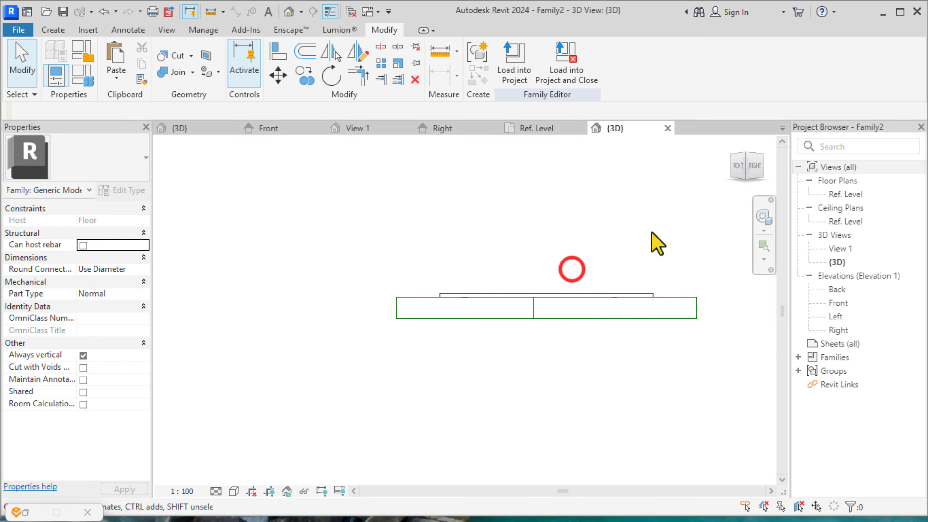
click(748, 167)
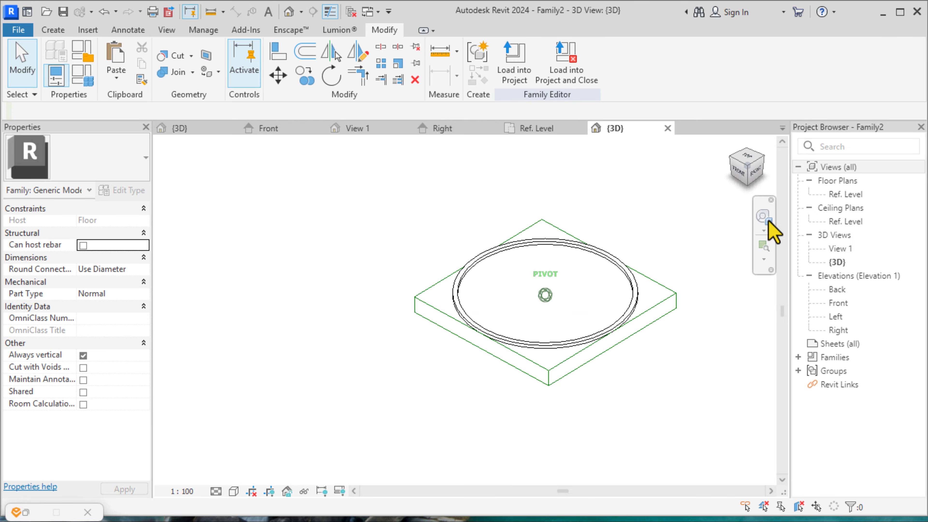
scroll(565, 256, up, 2)
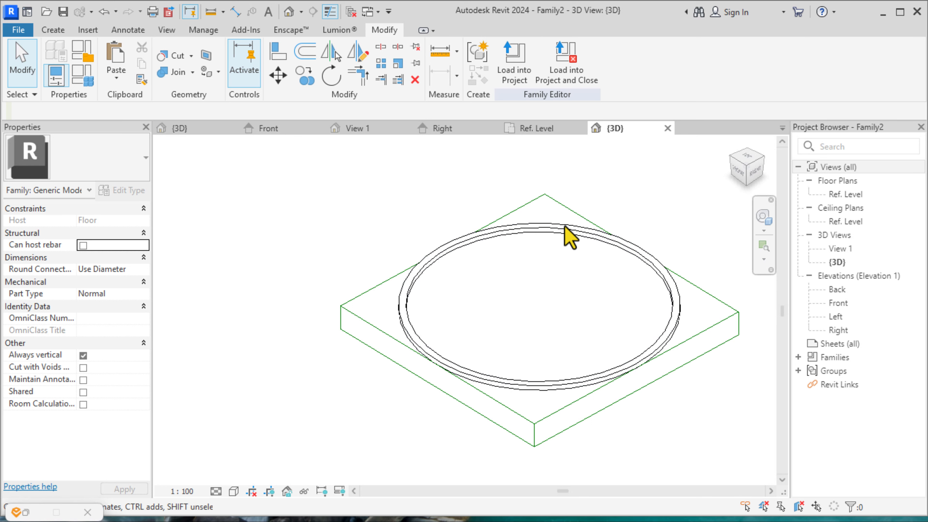
Step: In the Ref. Level plan, extend both ends of the Center (Front/Back) reference plane beyond the floor edges
click(544, 127)
scroll(536, 289, down, 3)
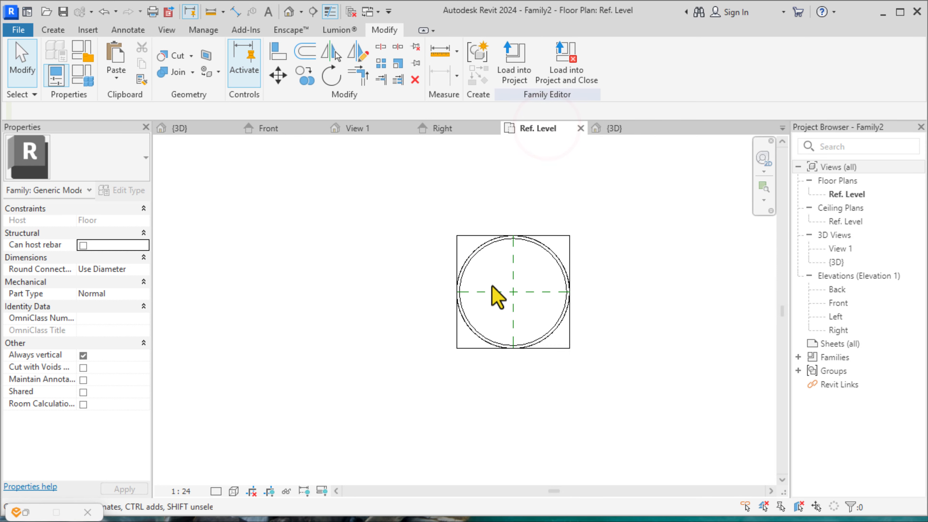
click(496, 292)
scroll(512, 287, up, 5)
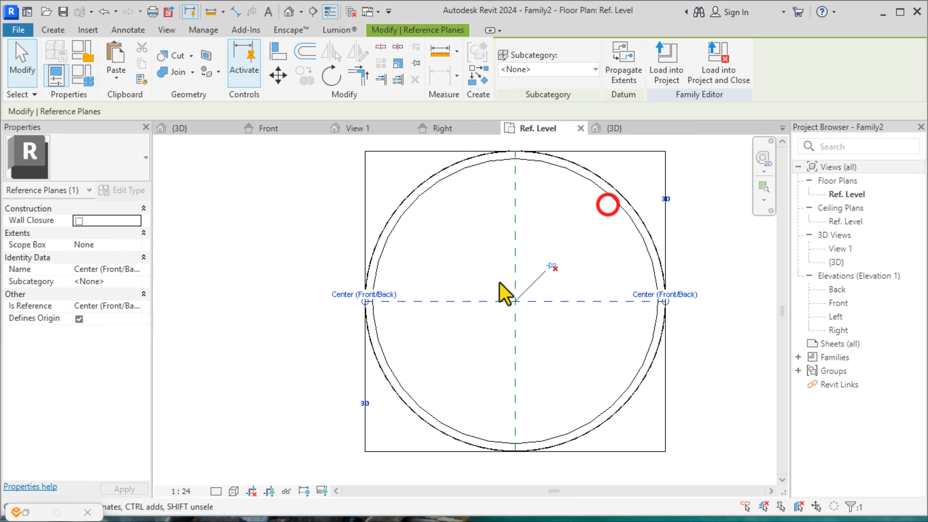
drag(366, 304, 296, 314)
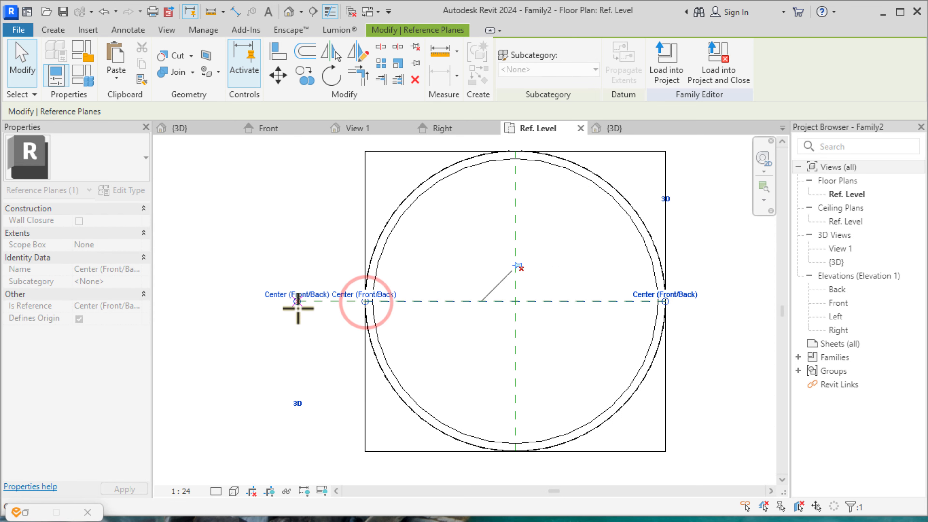
drag(666, 302, 683, 311)
scroll(654, 319, down, 2)
scroll(659, 303, up, 2)
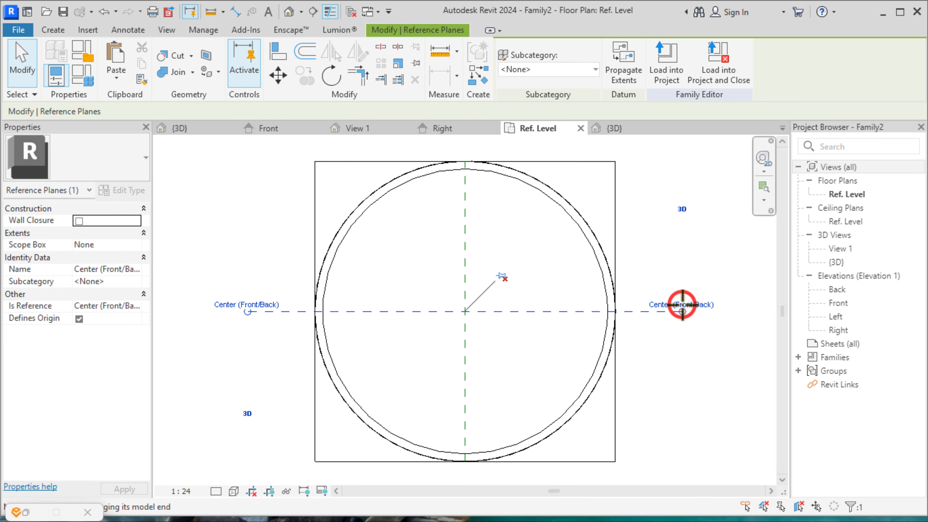
Step: Rename the extended horizontal reference plane to "Center arch center"
click(699, 301)
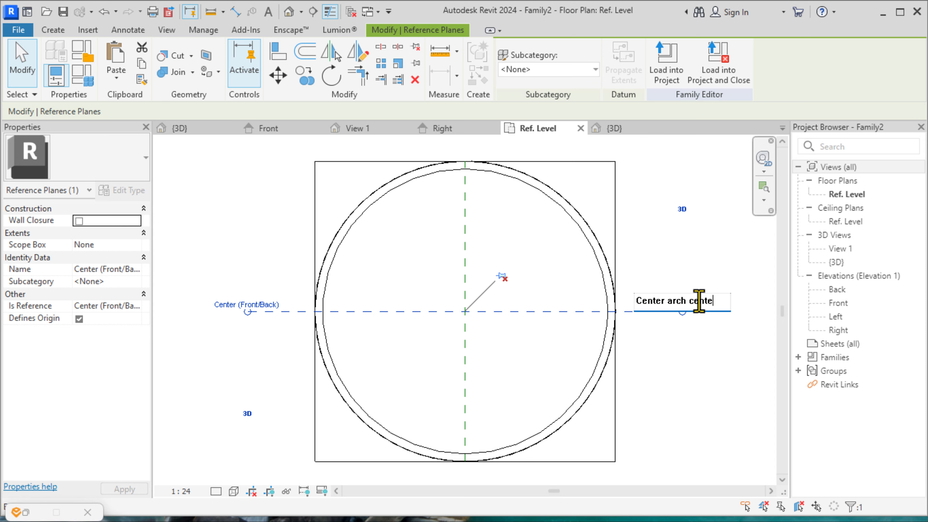
click(704, 262)
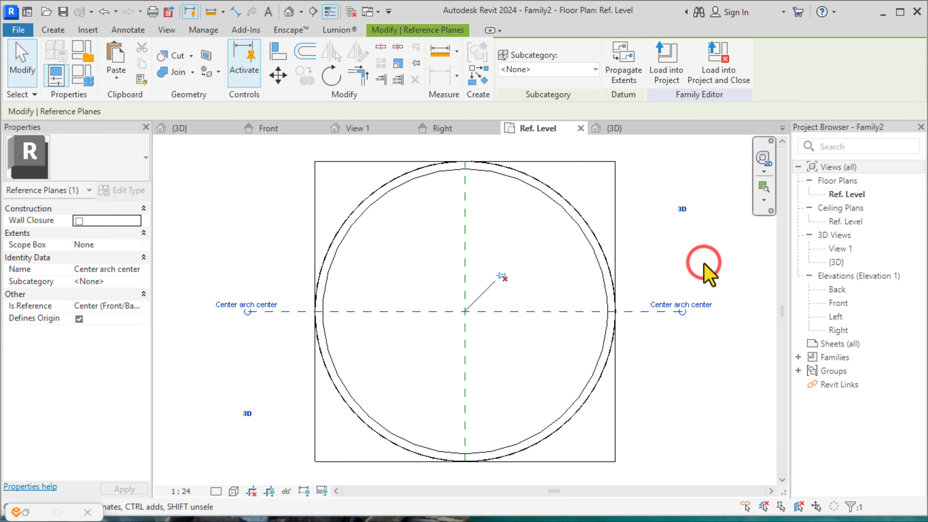
click(704, 269)
click(666, 312)
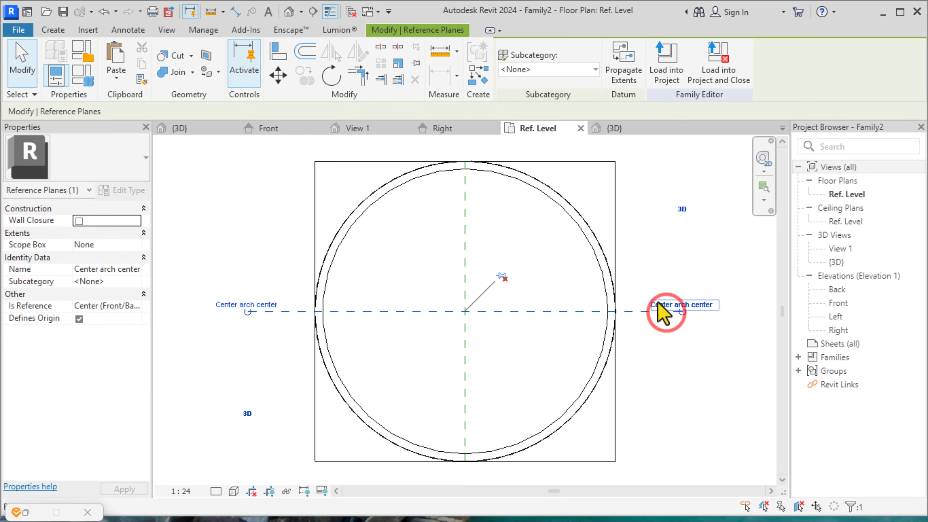
click(717, 253)
scroll(697, 282, down, 3)
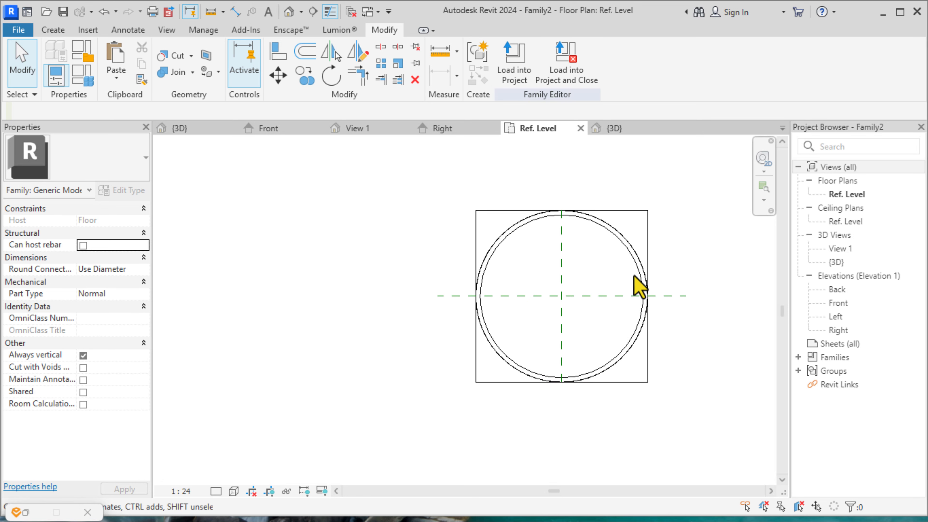
scroll(640, 267, up, 1)
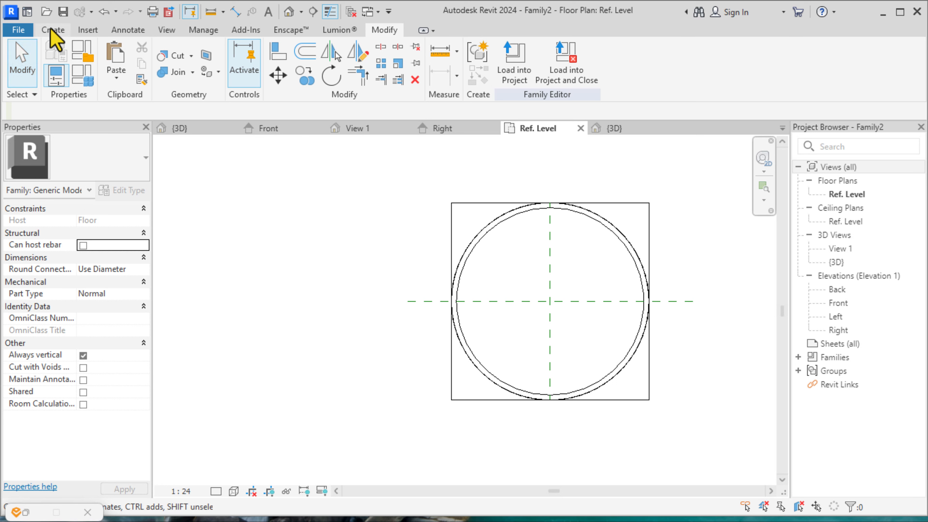
Step: Orient the 3D view to the right side and start a new extrusion there
click(610, 129)
click(746, 172)
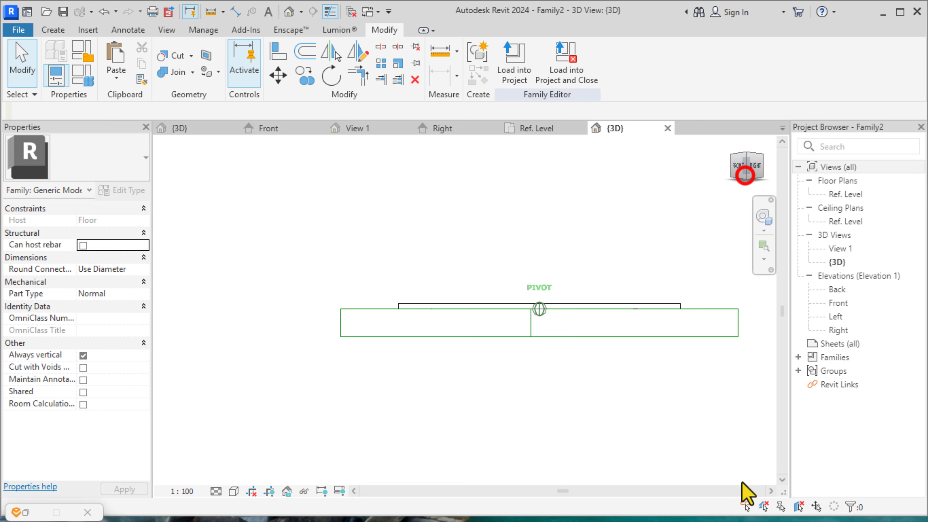
drag(740, 479, 765, 171)
click(756, 147)
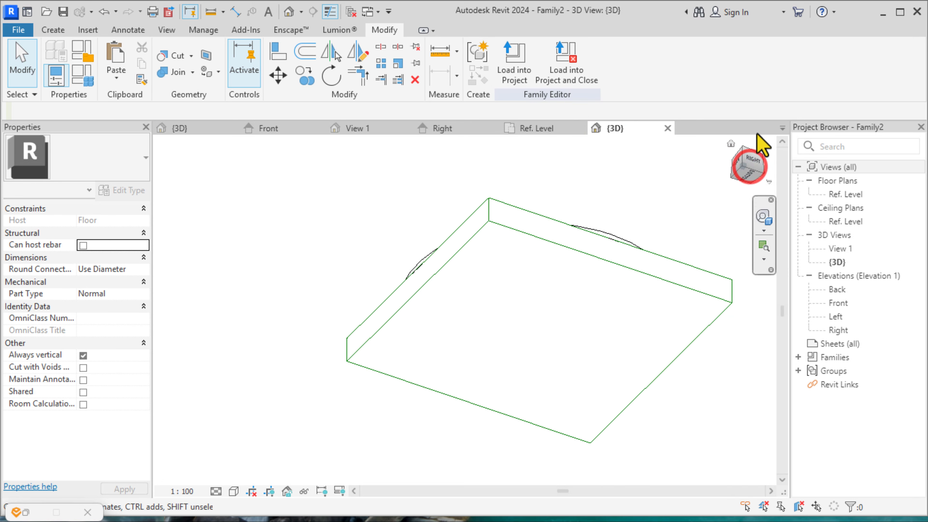
click(762, 166)
scroll(435, 297, up, 3)
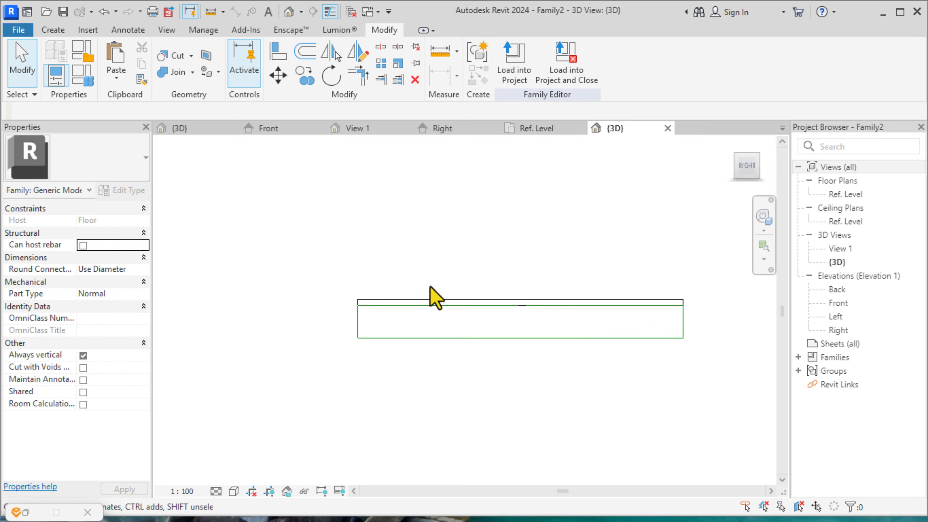
click(53, 30)
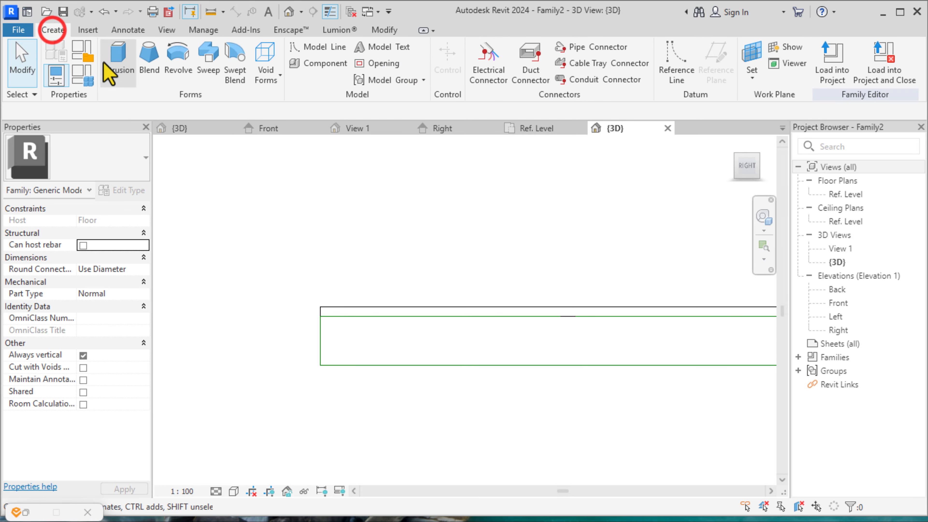
click(121, 55)
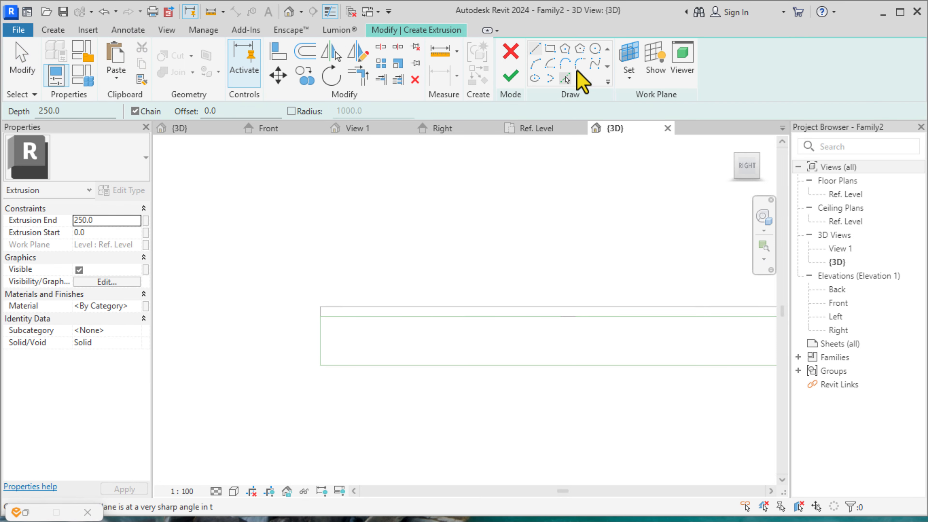
Step: Set the extrusion's work plane to Reference Plane : Center arch center
click(628, 80)
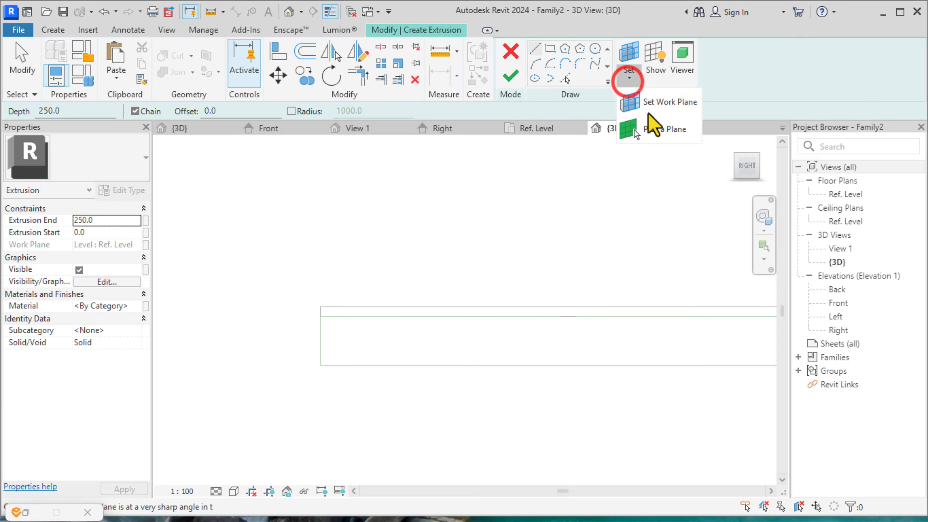
click(665, 100)
click(768, 288)
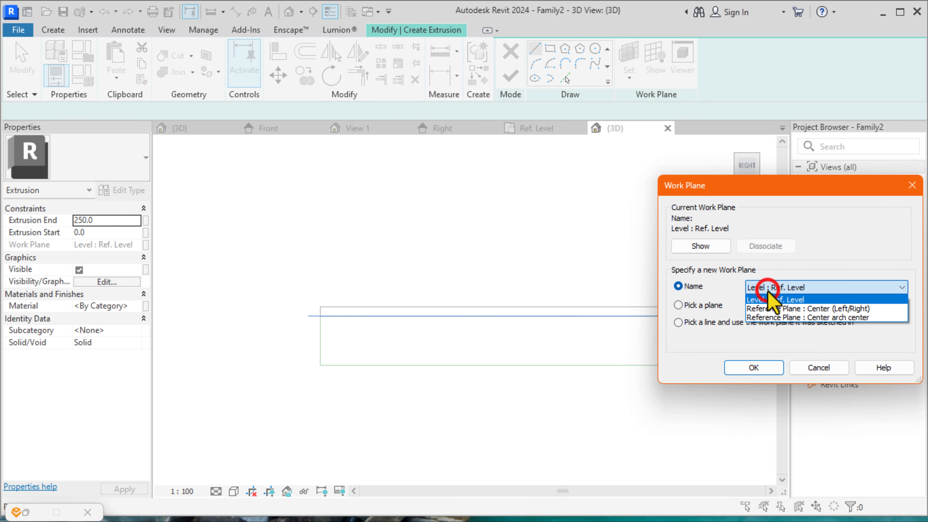
click(789, 318)
click(758, 367)
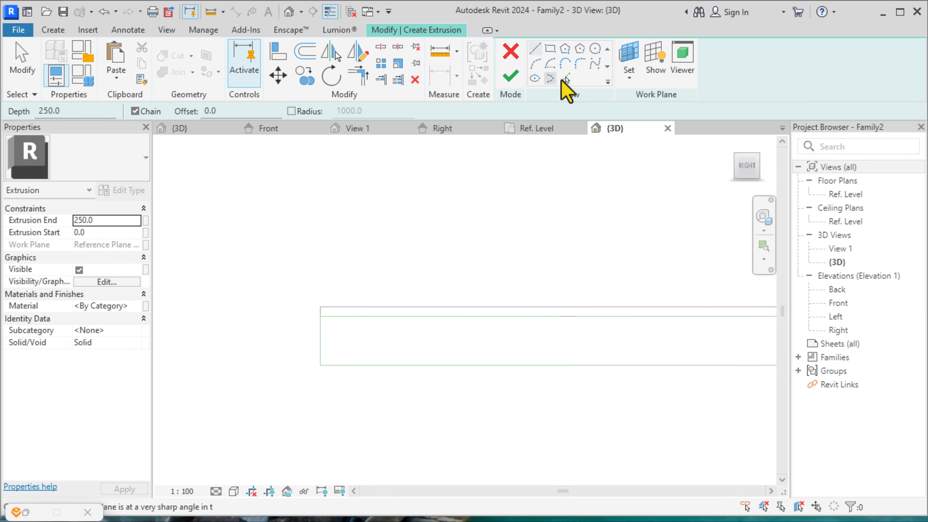
Step: Set the extrusion's work plane to Reference Plane : Center (Left/Right)
click(629, 75)
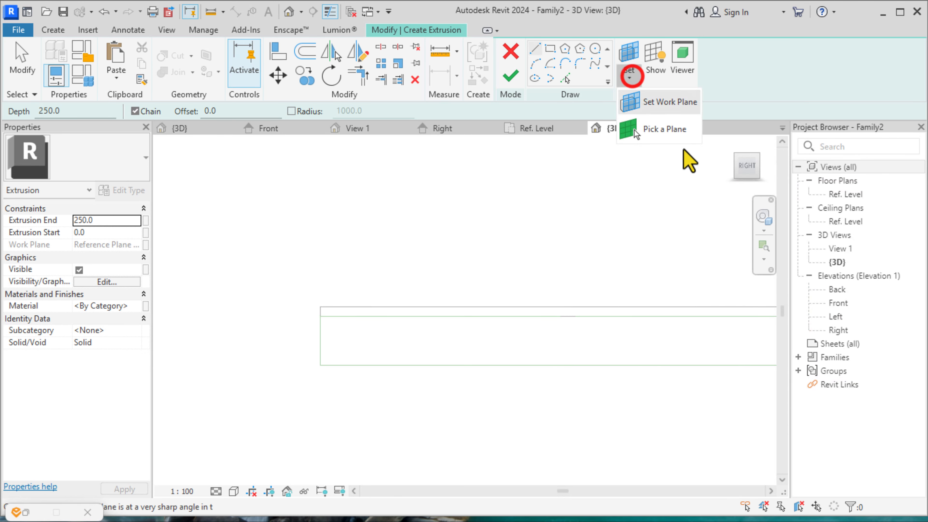
click(654, 104)
click(796, 287)
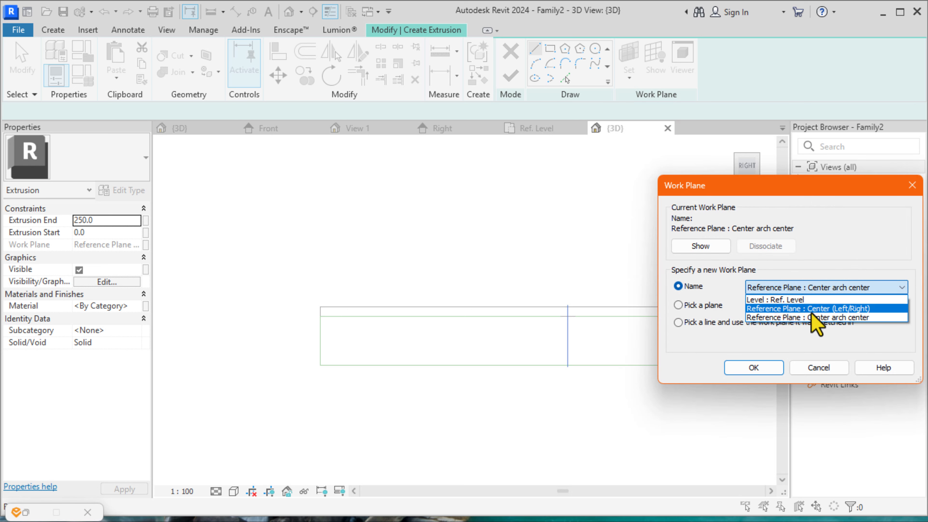
click(812, 309)
click(754, 367)
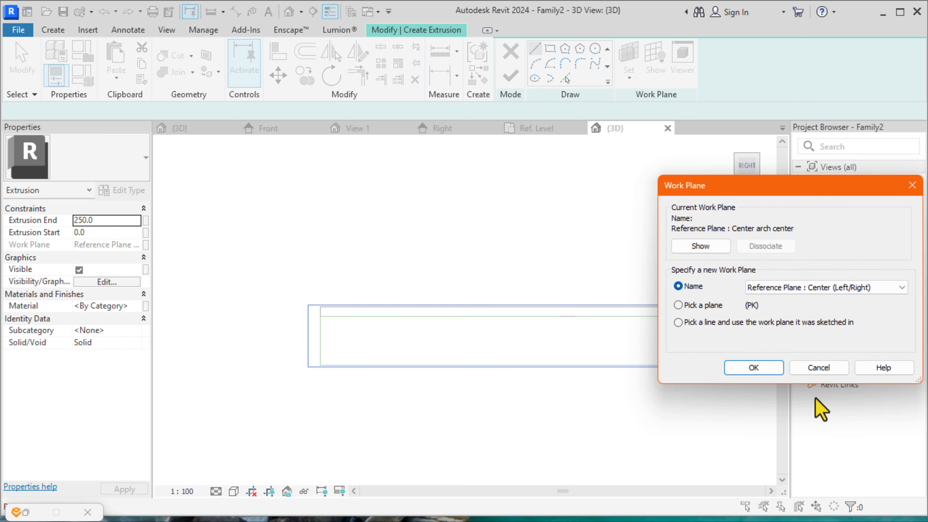
click(753, 368)
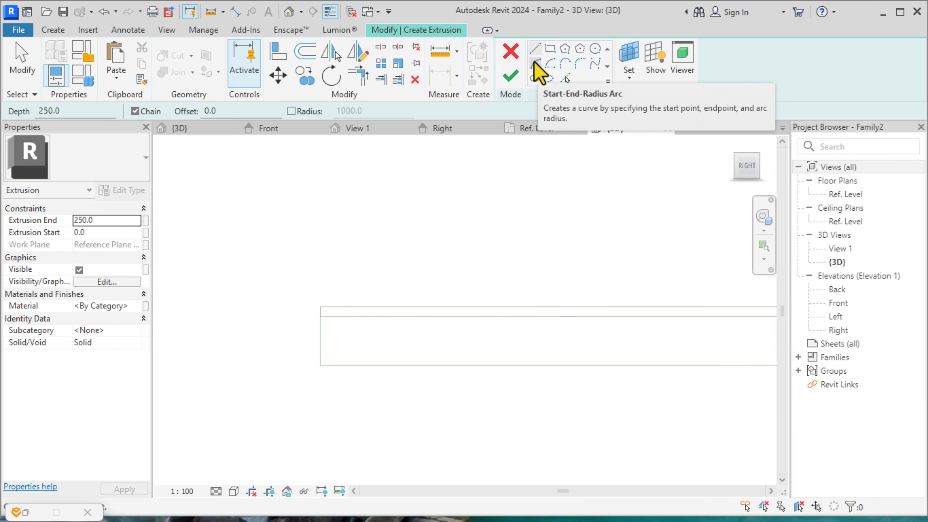
Step: Sketch a semicircular Start-End-Radius arc of 1525 mm radius above the ring, spanning the two upper corners of the floor
scroll(348, 251, down, 2)
scroll(415, 236, up, 1)
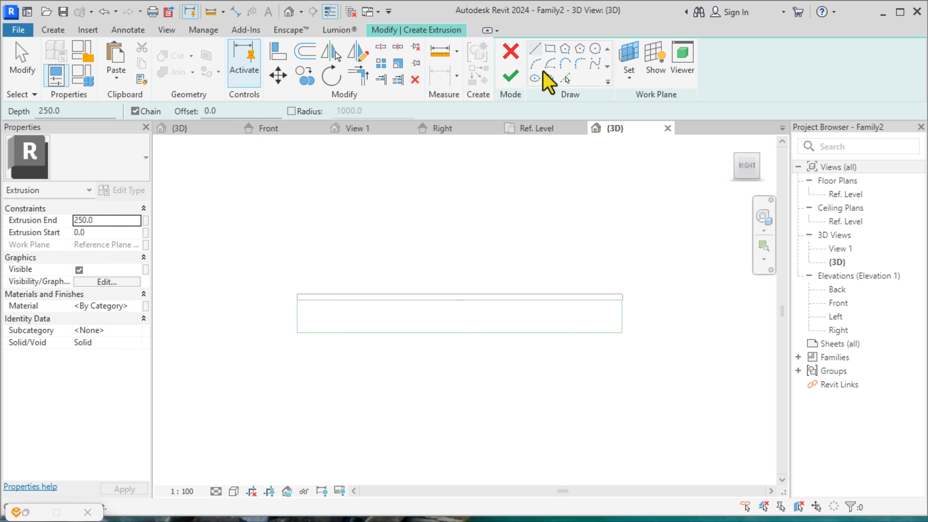
click(535, 65)
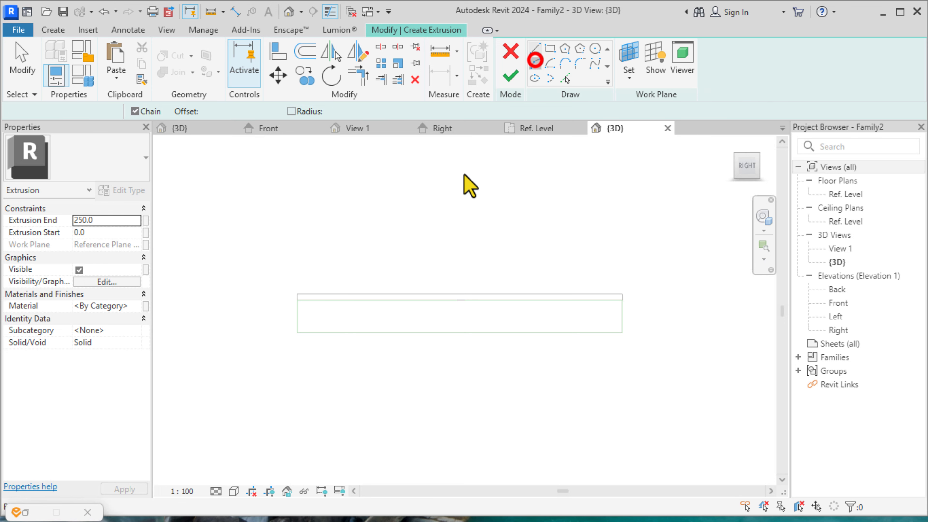
scroll(297, 296, up, 1)
click(297, 303)
scroll(376, 307, down, 2)
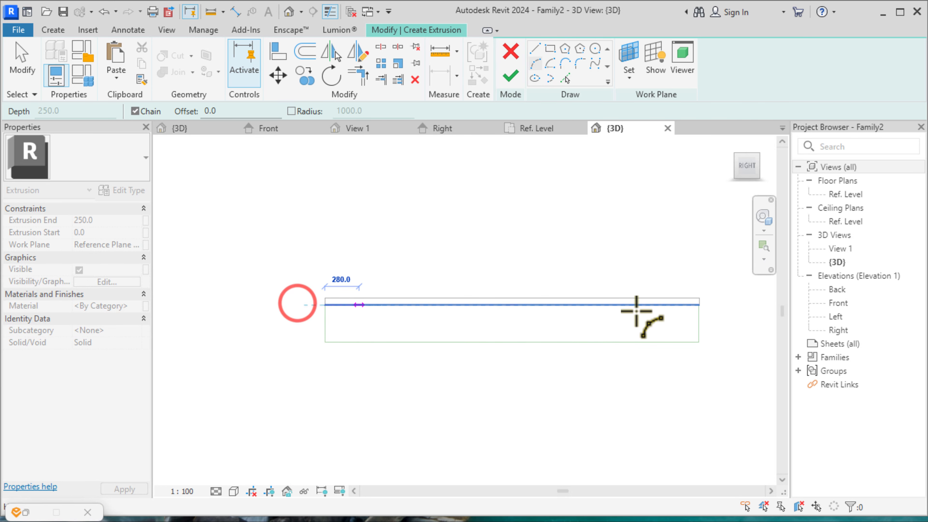
click(699, 306)
scroll(697, 303, up, 2)
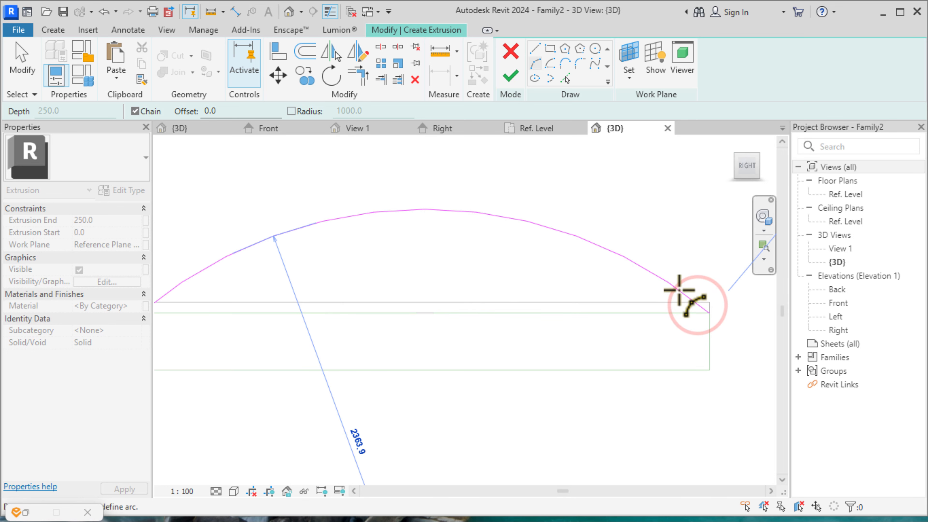
scroll(712, 289, down, 2)
scroll(444, 182, down, 1)
scroll(437, 172, up, 1)
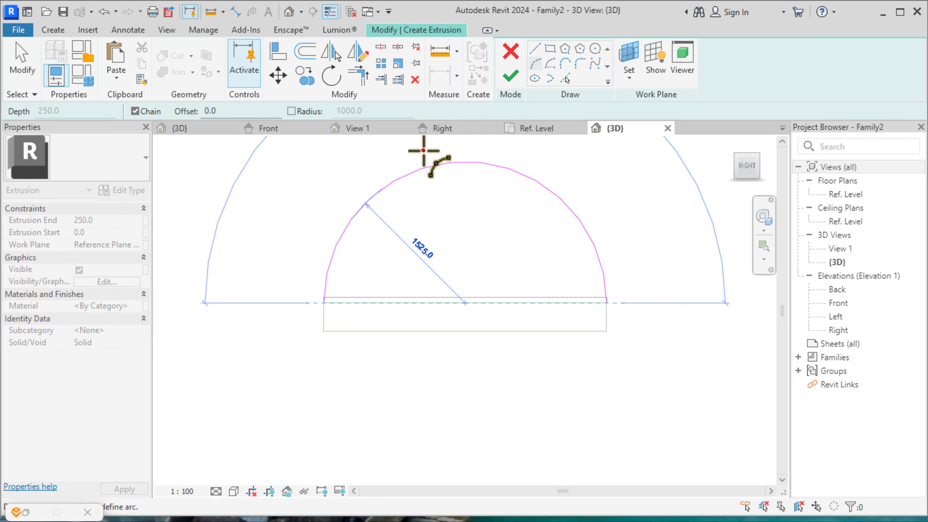
click(424, 150)
right_click(581, 169)
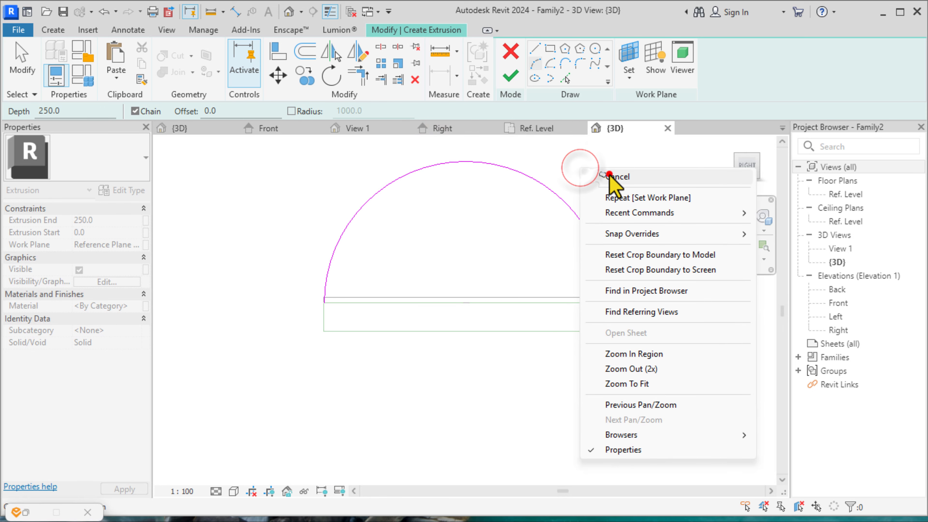
click(609, 177)
scroll(530, 183, down, 1)
scroll(511, 197, up, 2)
scroll(342, 399, up, 3)
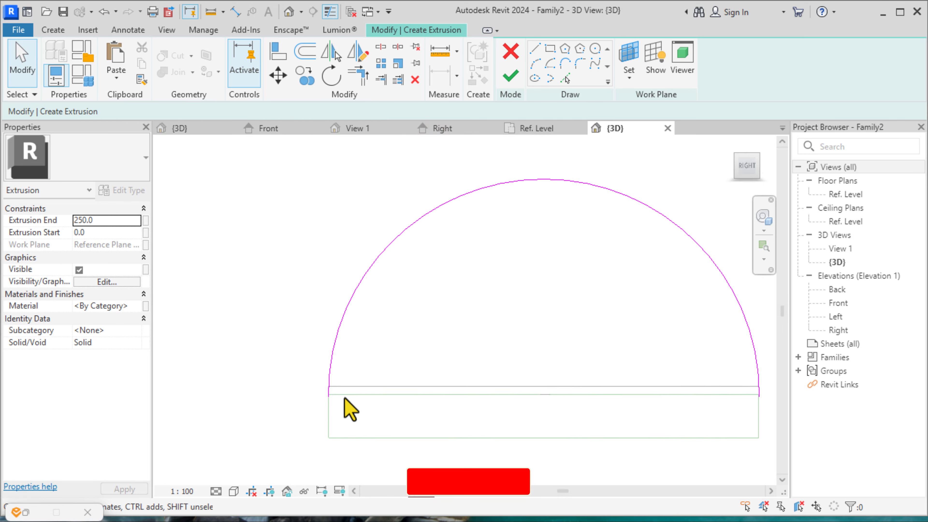
Step: Offset a copy of the semicircular arc 80 mm inward to form the arch's inner edge
click(306, 52)
scroll(454, 237, down, 3)
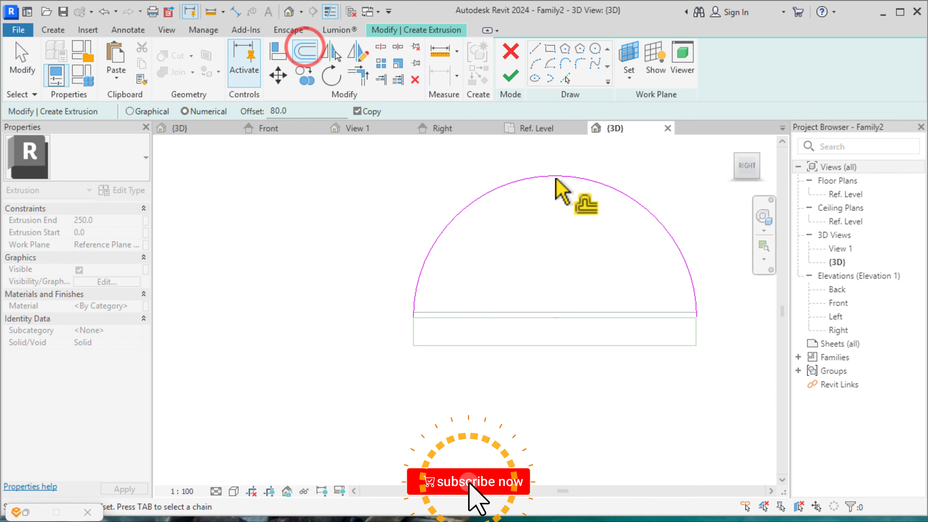
click(533, 179)
scroll(411, 316, up, 3)
scroll(407, 315, up, 2)
right_click(352, 212)
click(388, 216)
right_click(381, 214)
click(411, 220)
Step: Close both ends of the arch profile with straight lines between the two arcs and finish the extrusion
scroll(424, 322, up, 1)
scroll(451, 340, up, 1)
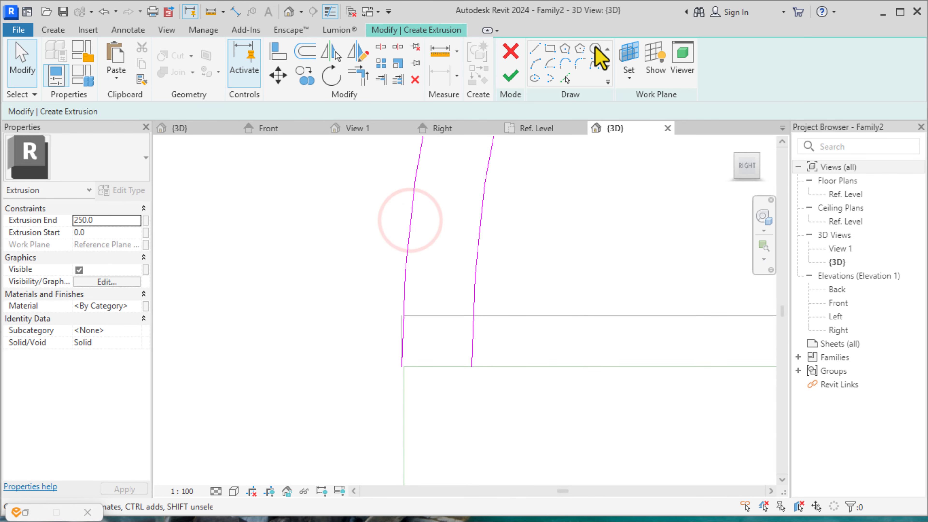
click(403, 366)
click(476, 365)
scroll(373, 290, down, 4)
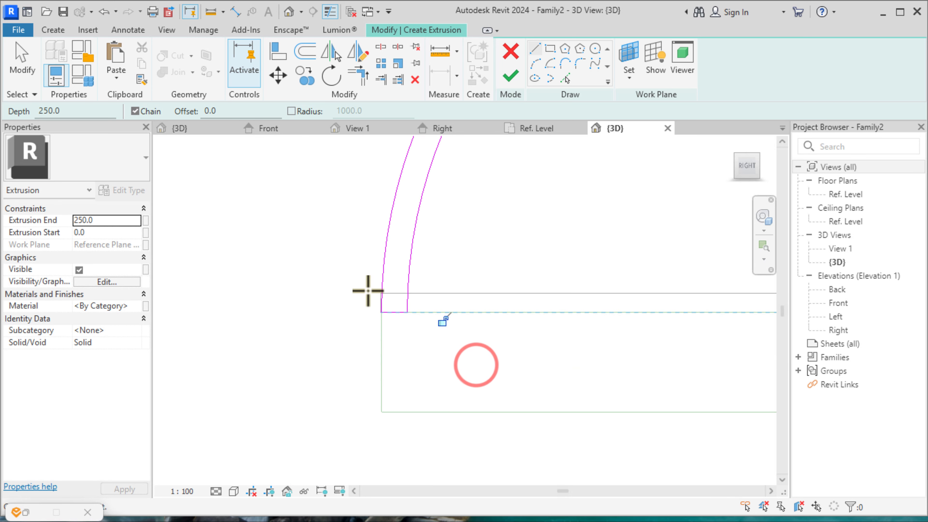
scroll(665, 313, up, 3)
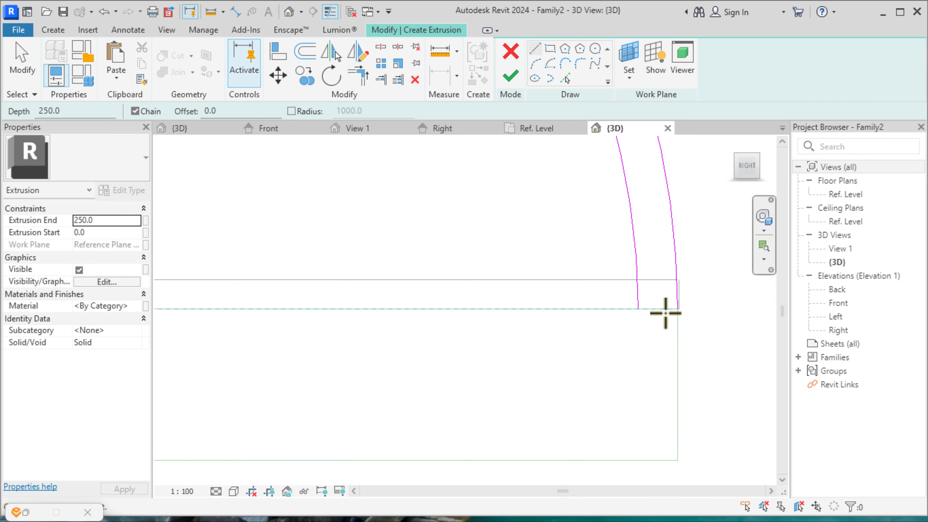
click(638, 309)
click(678, 308)
right_click(522, 190)
click(551, 194)
right_click(550, 193)
click(582, 200)
scroll(607, 261, down, 2)
scroll(619, 279, down, 3)
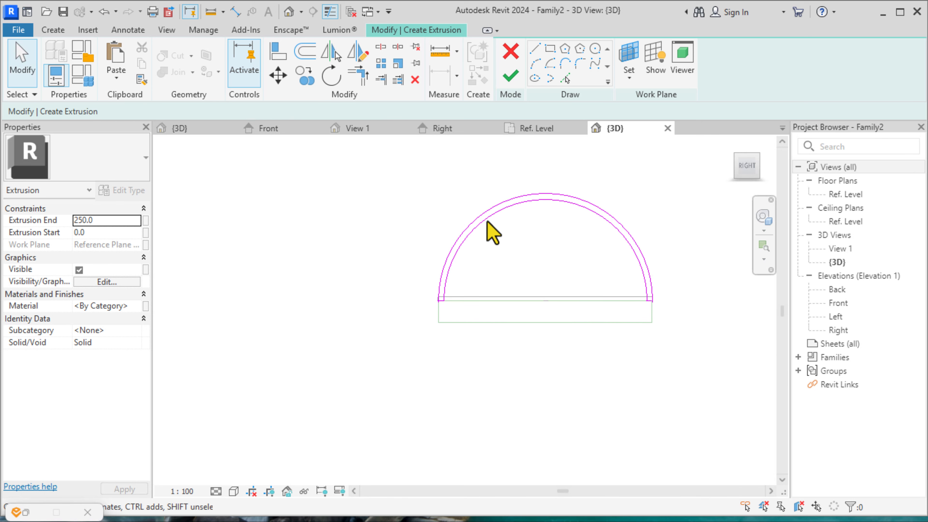
click(510, 75)
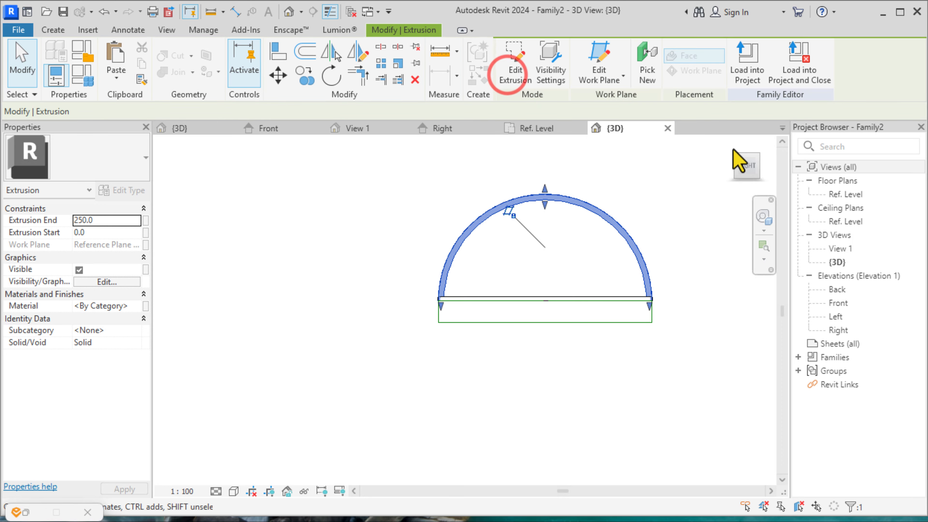
Step: Set the arch's Extrusion End to 80 mm in the Ref. Level floor plan
click(747, 162)
mouse_move(593, 204)
mouse_down()
mouse_move(592, 170)
mouse_move(598, 191)
mouse_up()
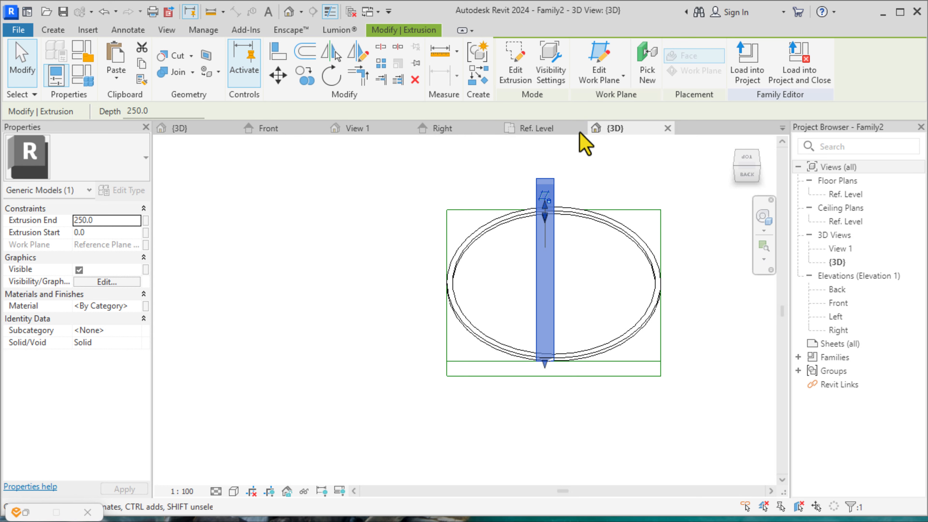
click(542, 128)
scroll(560, 256, up, 3)
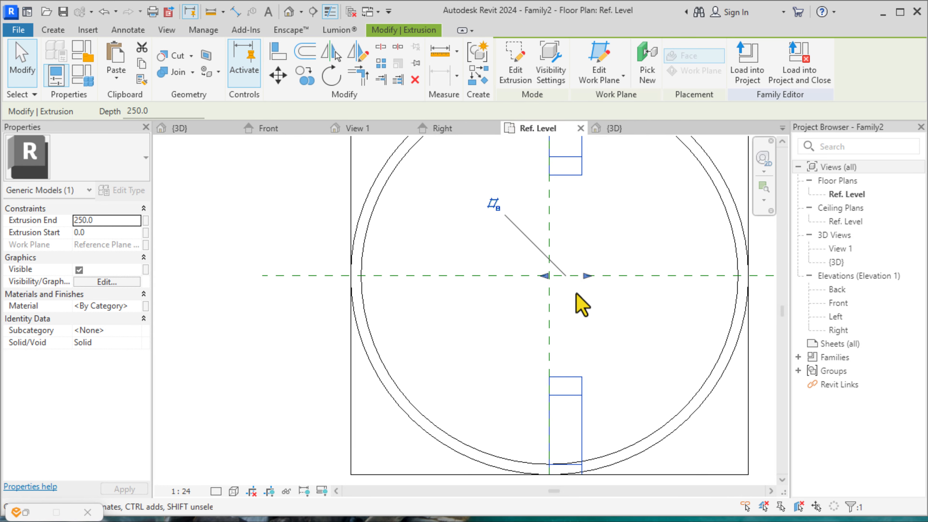
scroll(576, 294, up, 2)
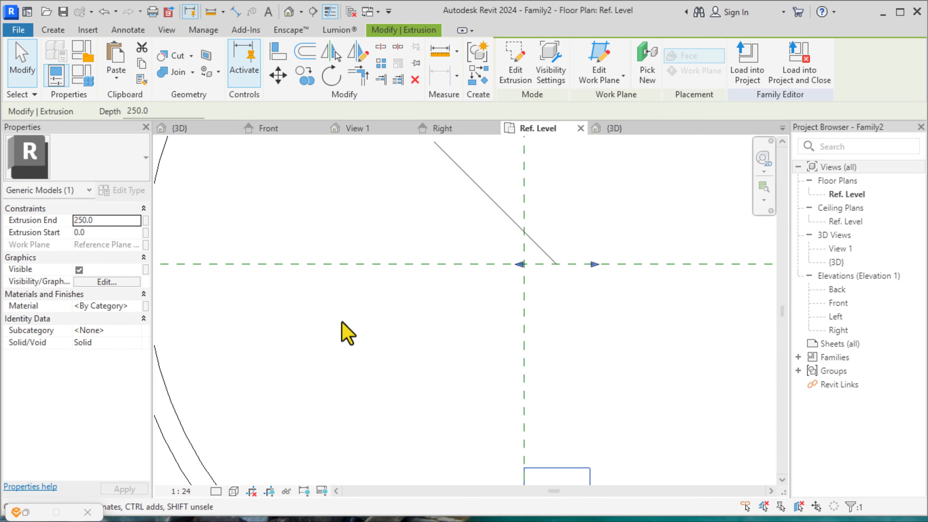
scroll(468, 331, down, 2)
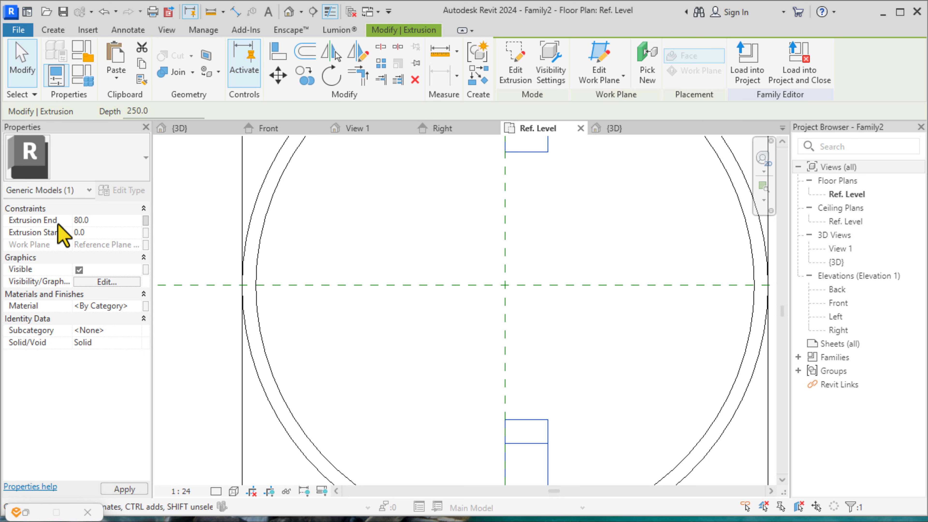
scroll(379, 212, down, 2)
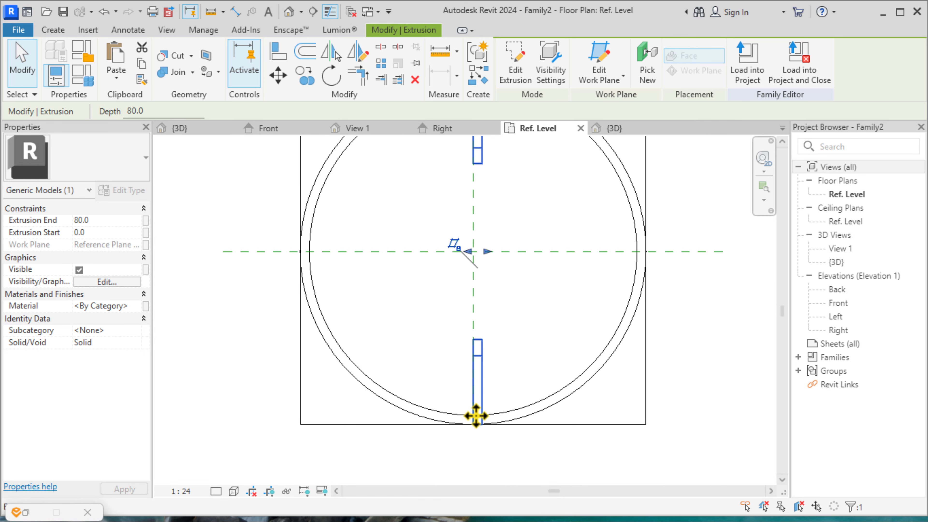
Step: Move the arch with Constrain off from its end midpoint onto the vertical reference plane, centering it there
scroll(476, 415, up, 8)
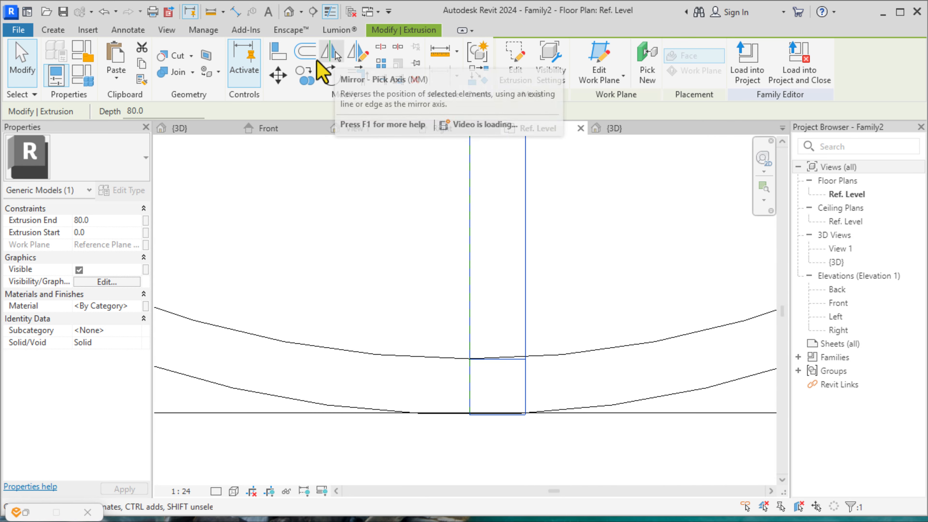
click(278, 75)
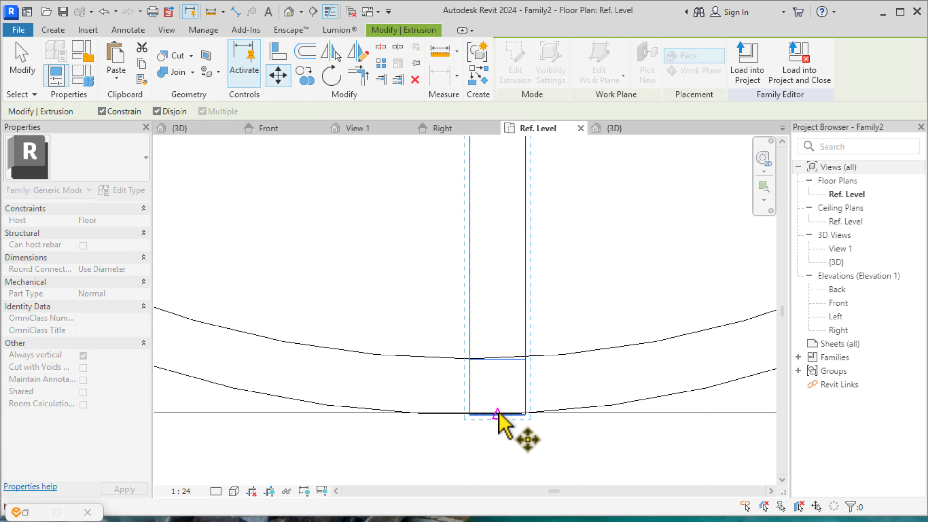
click(497, 412)
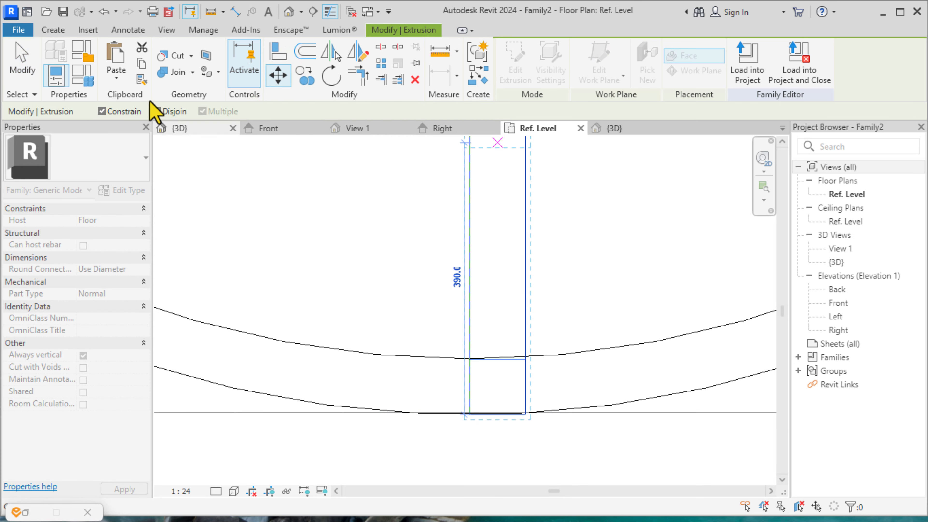
click(101, 111)
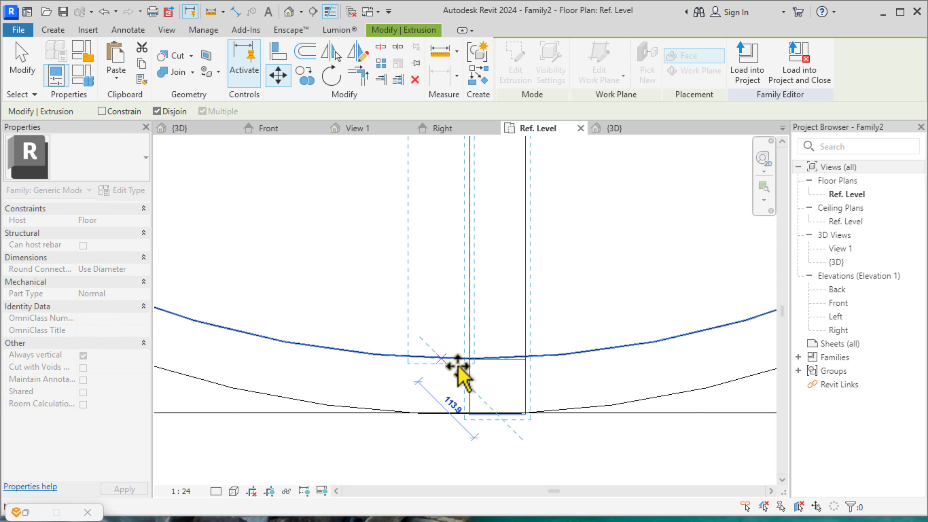
click(470, 413)
scroll(535, 398, down, 5)
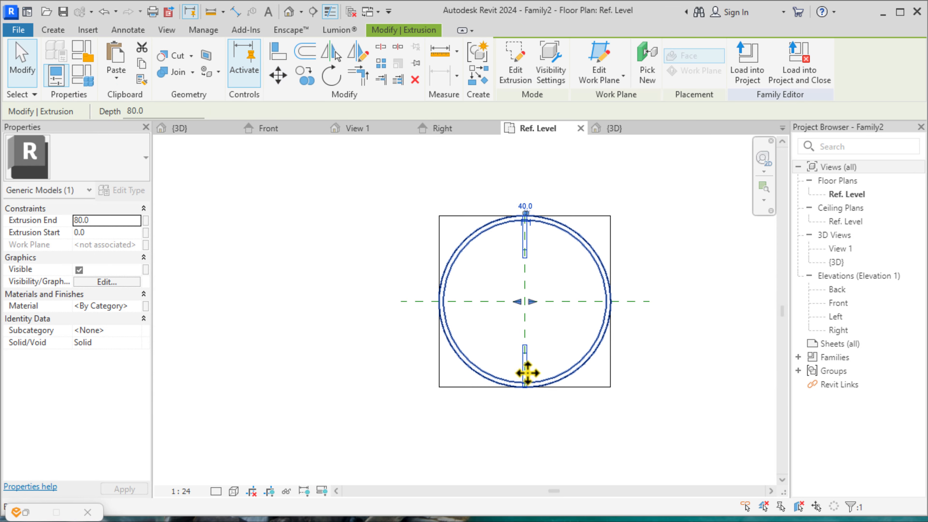
click(548, 248)
scroll(554, 282, up, 2)
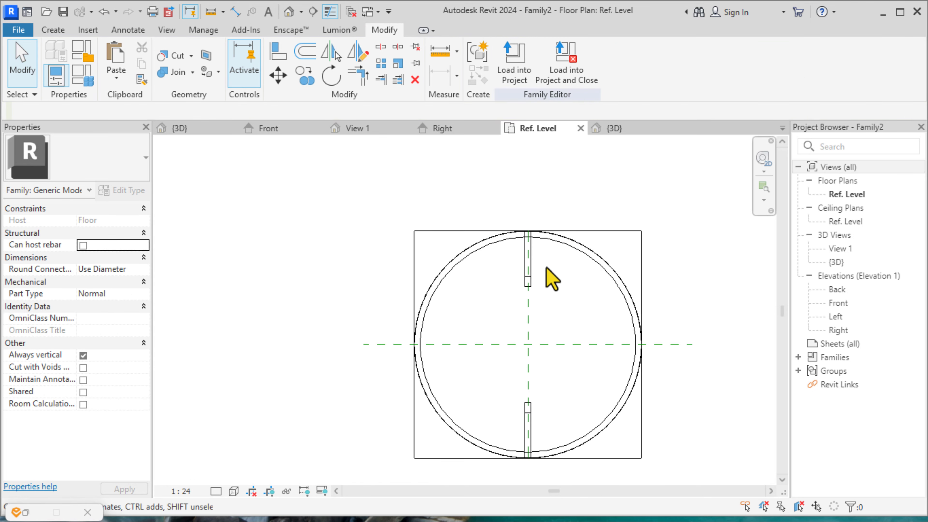
click(530, 261)
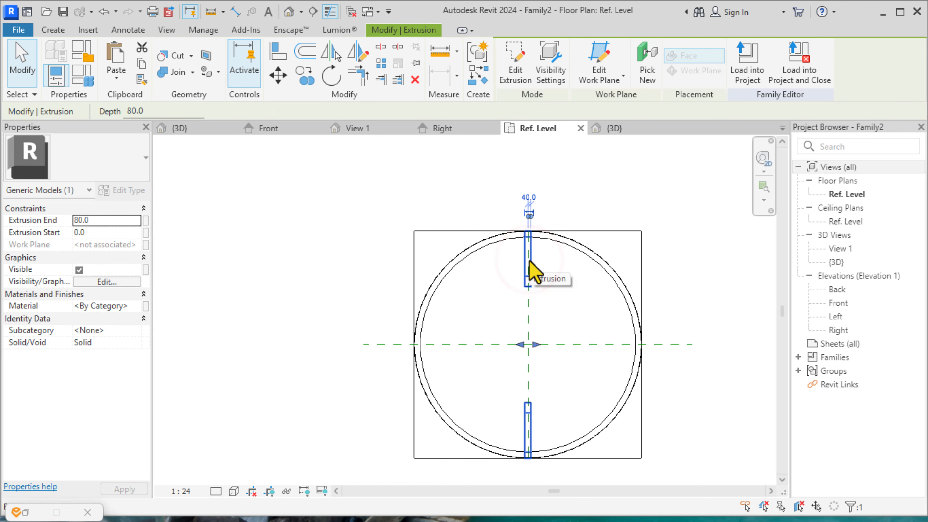
click(305, 76)
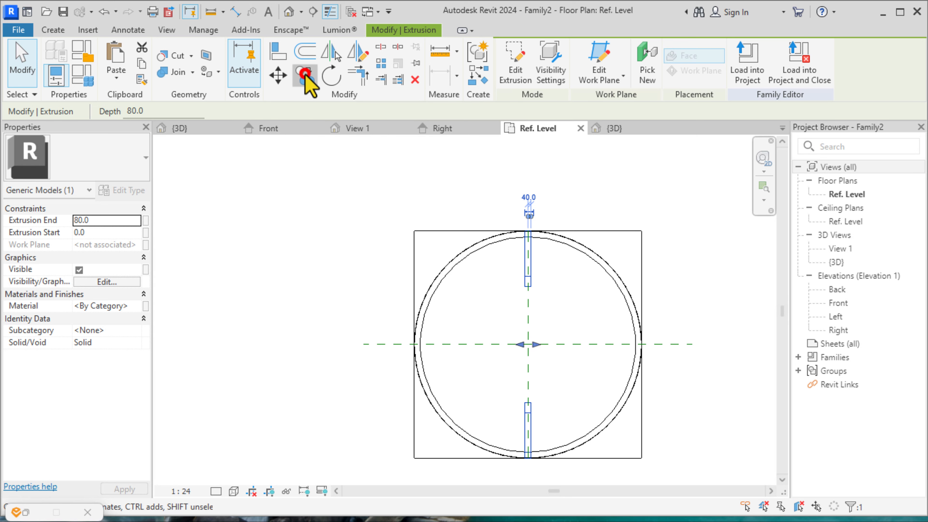
click(528, 231)
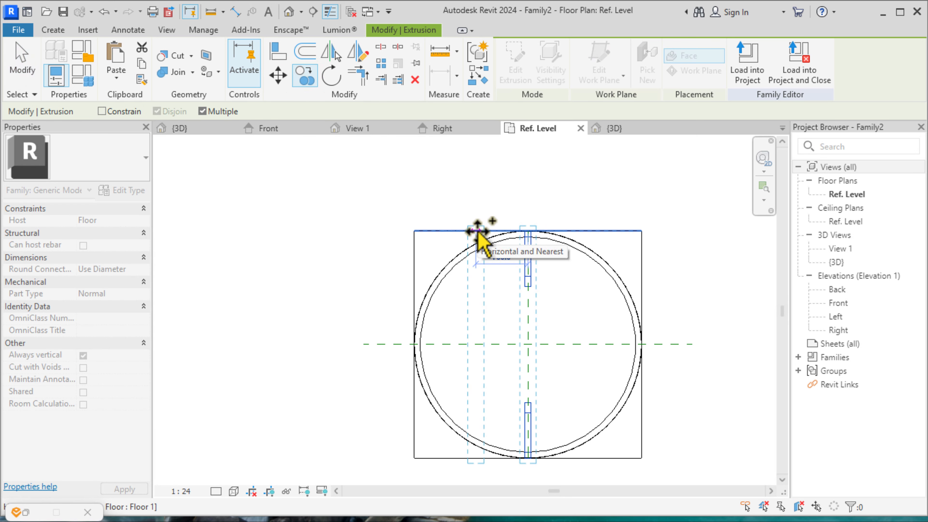
right_click(481, 185)
click(526, 193)
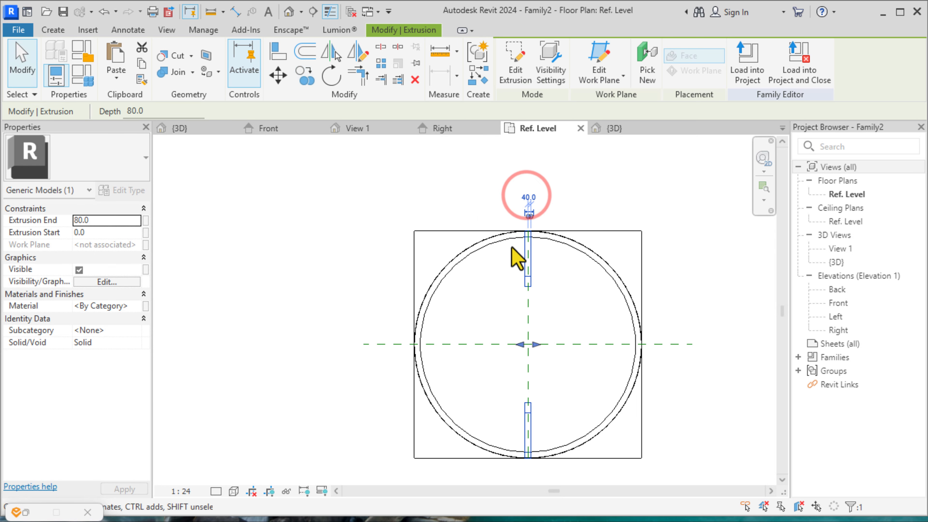
Step: Try to mirror the arch about an axis drawn along the horizontal reference plane
click(505, 289)
click(532, 255)
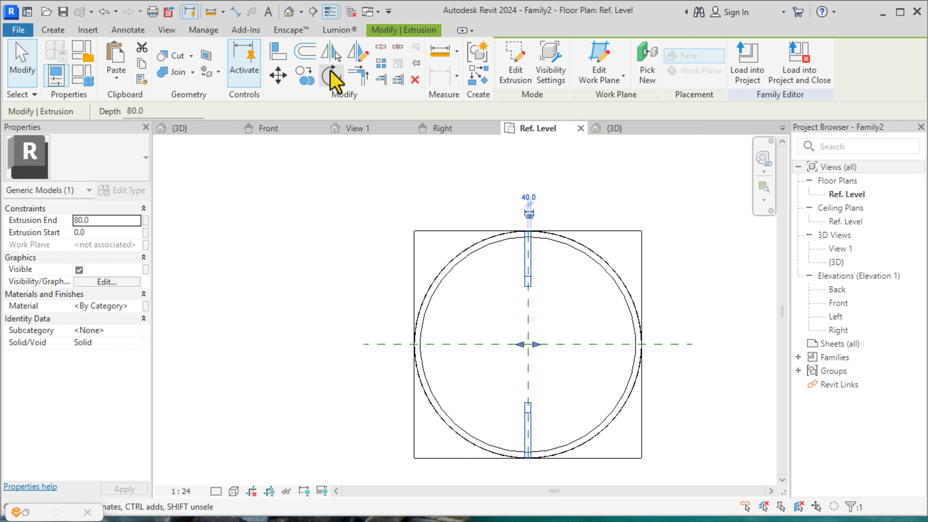
click(358, 55)
click(363, 345)
click(772, 345)
scroll(518, 284, down, 3)
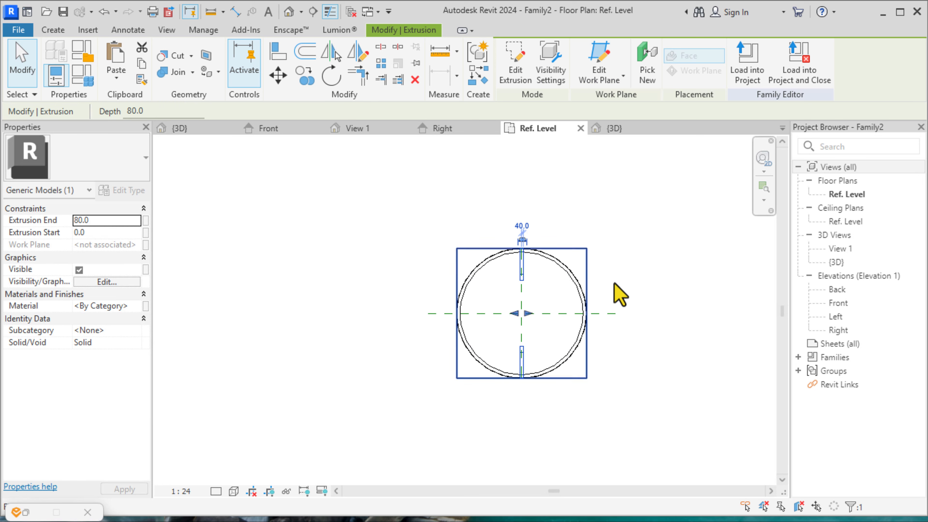
scroll(524, 242, up, 2)
click(549, 298)
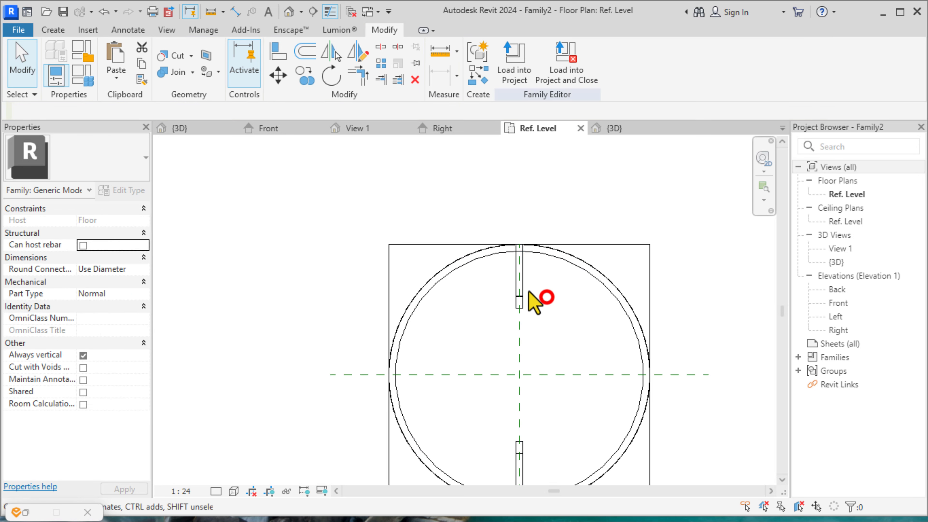
scroll(523, 274, down, 1)
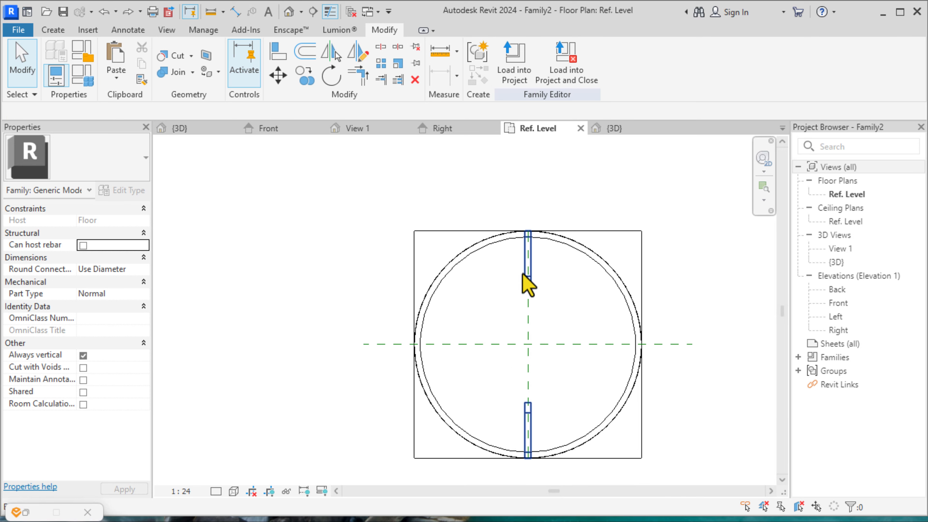
Step: Copy the arch to the left, placing its near face about 760 mm from the vertical reference plane
click(531, 274)
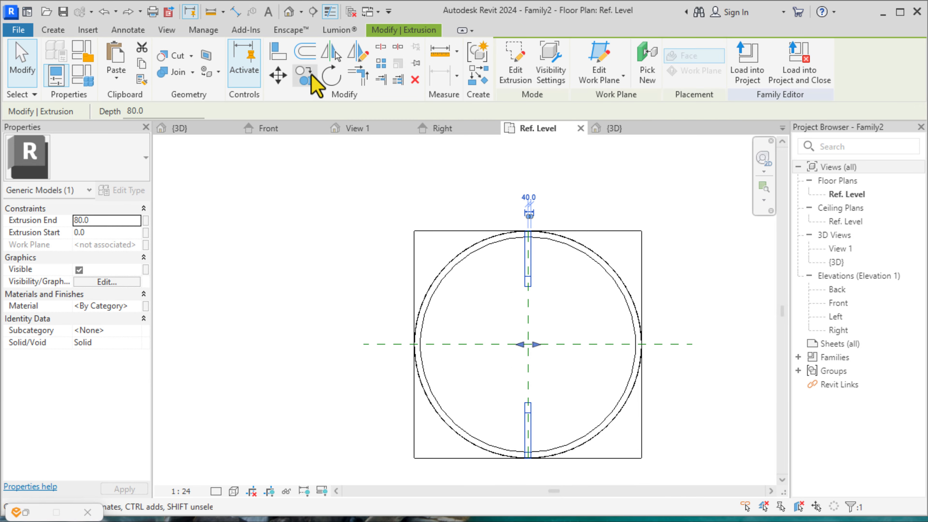
click(307, 75)
click(528, 231)
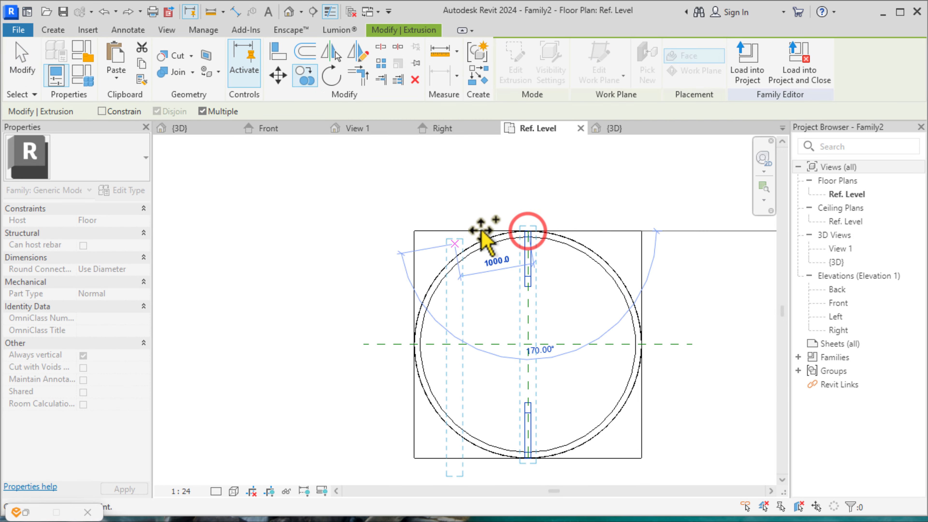
click(467, 229)
right_click(522, 150)
click(526, 154)
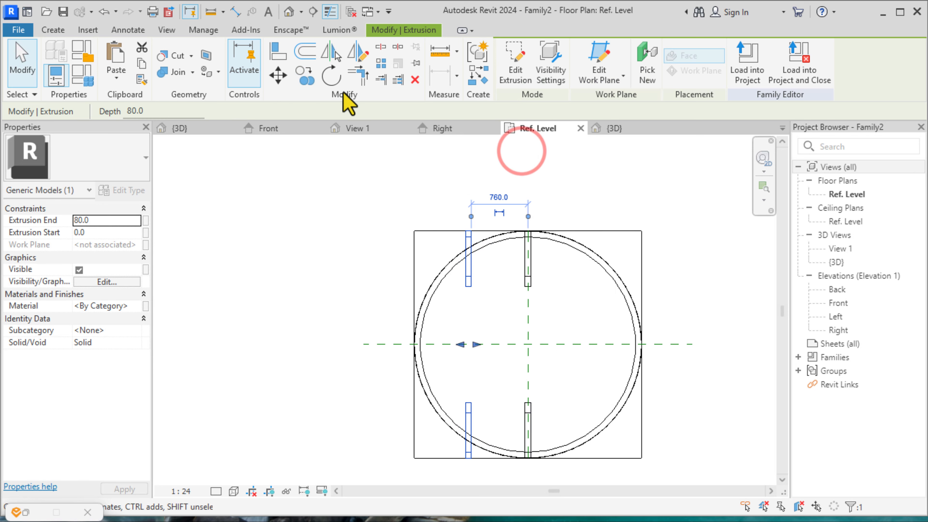
Step: Rotate the copied arch 90° so it lies along the horizontal reference plane
click(332, 76)
click(468, 197)
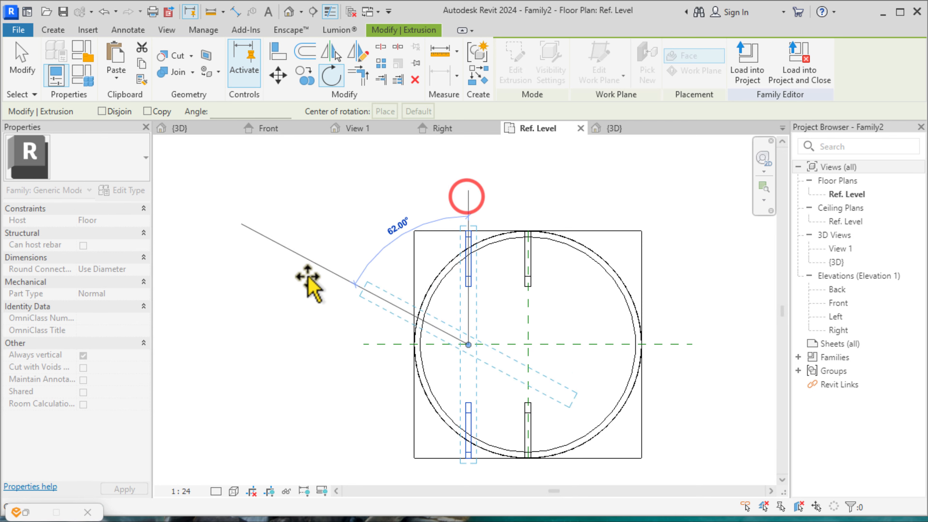
click(281, 340)
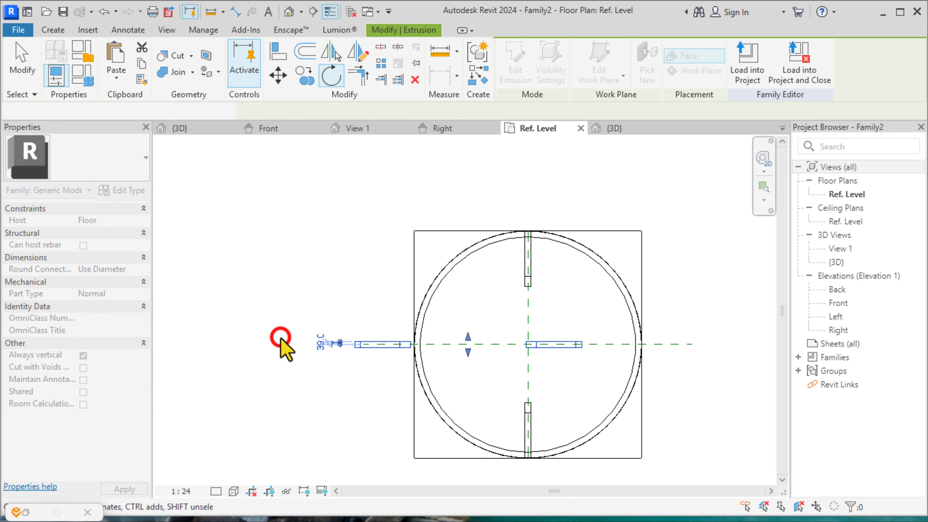
Step: Move the rotated arch from its left end midpoint to where the horizontal reference plane meets the floor's left edge
click(278, 74)
scroll(367, 342, up, 5)
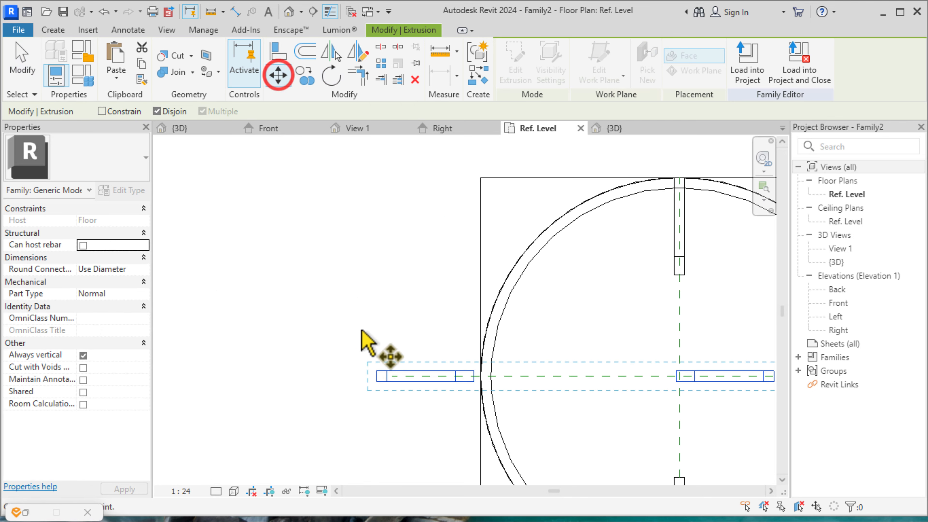
click(367, 374)
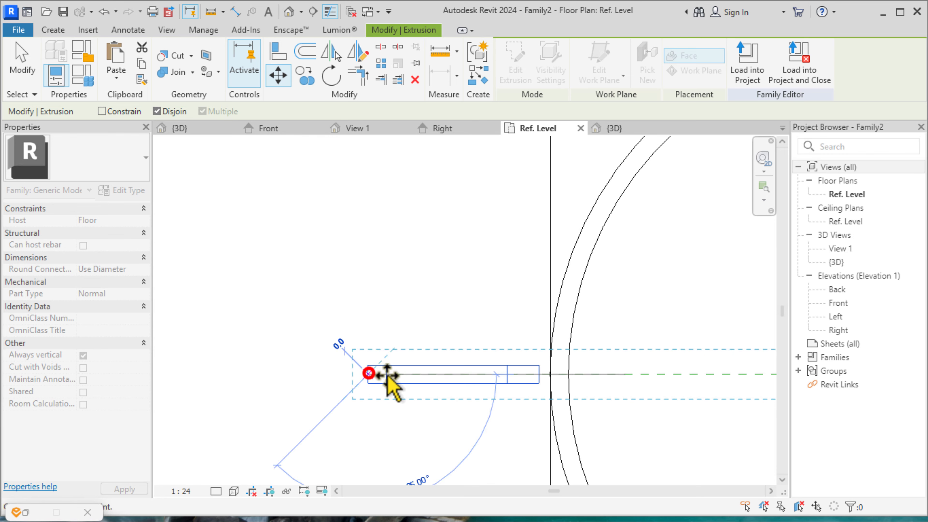
click(551, 374)
scroll(331, 312, down, 2)
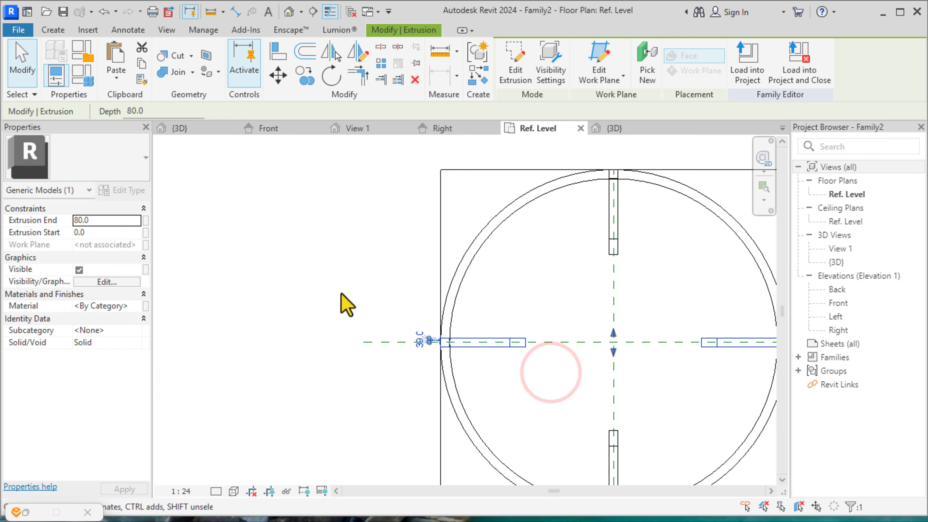
click(341, 292)
scroll(347, 296, down, 3)
scroll(538, 309, up, 2)
scroll(530, 324, up, 1)
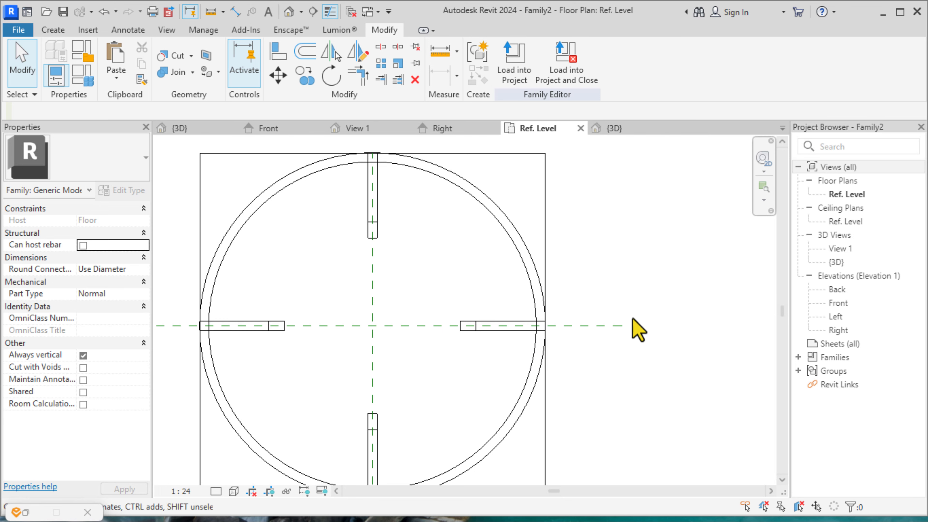
scroll(633, 318, down, 4)
scroll(528, 322, up, 2)
scroll(552, 326, up, 4)
scroll(550, 327, down, 4)
scroll(394, 309, up, 3)
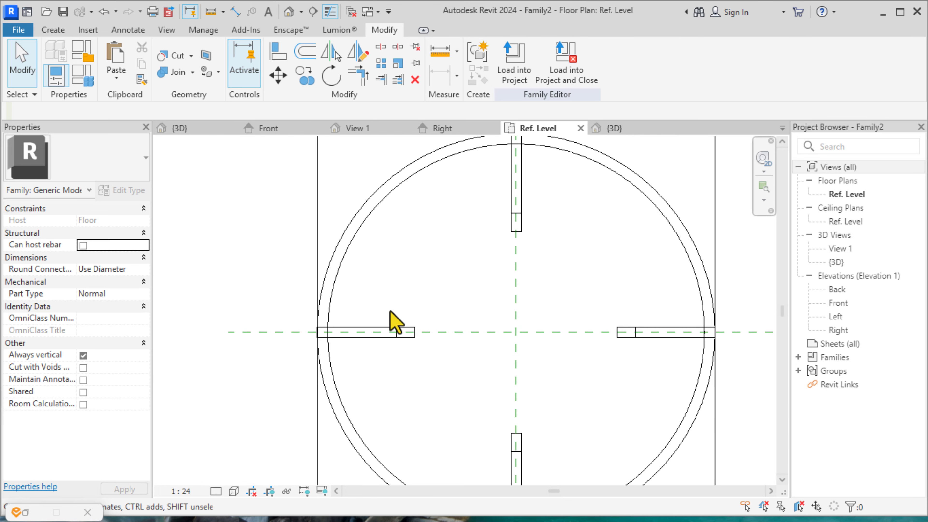
Step: Copy the arch lying on the horizontal reference plane straight up, placing the copy across the upper part of the ring
click(362, 328)
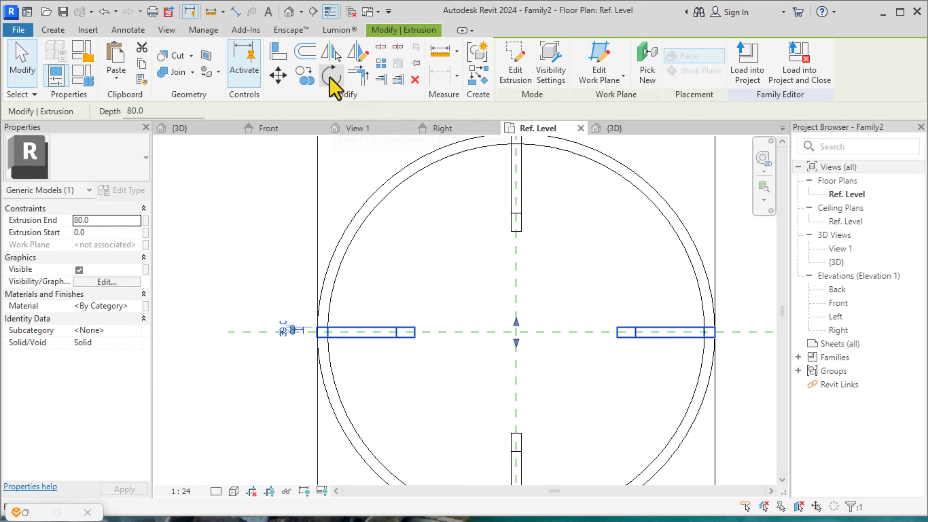
click(304, 74)
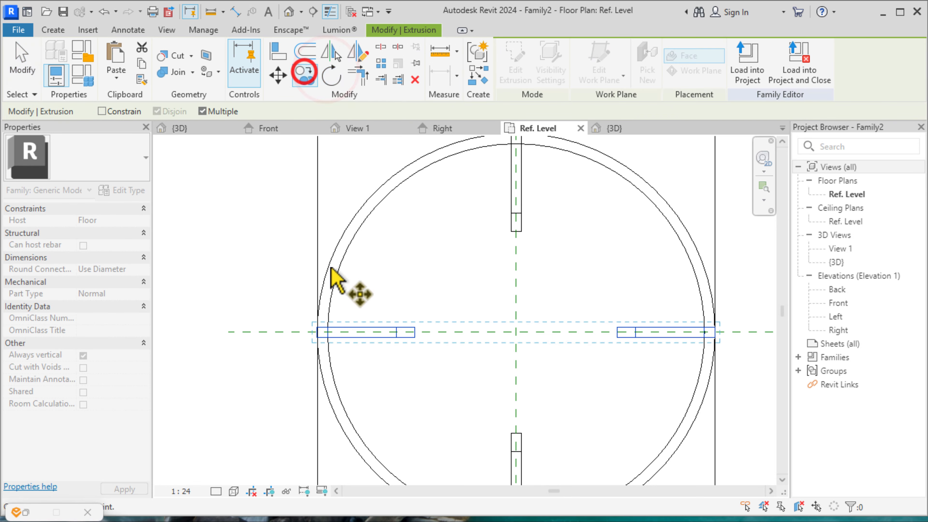
click(317, 332)
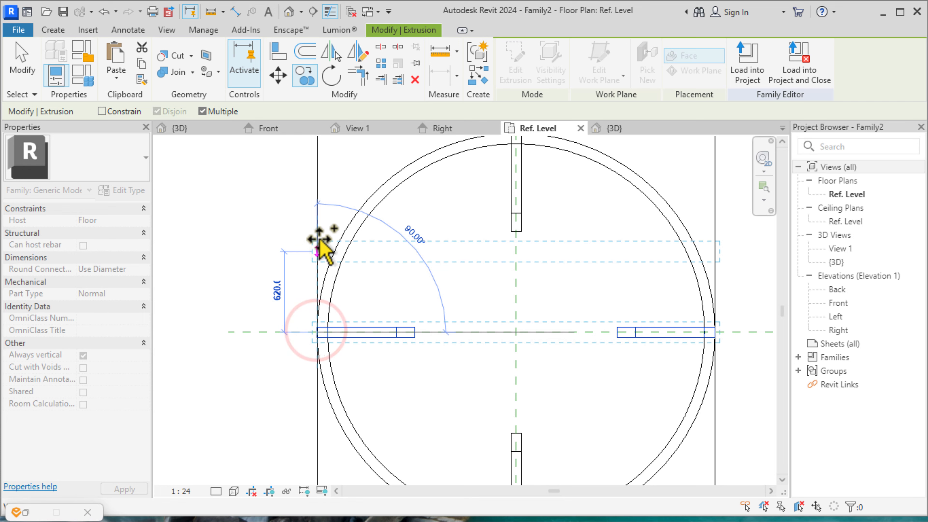
click(317, 202)
Step: Rotate the copied arch 45° about its center so it runs diagonally from upper left to lower right
click(331, 76)
click(286, 195)
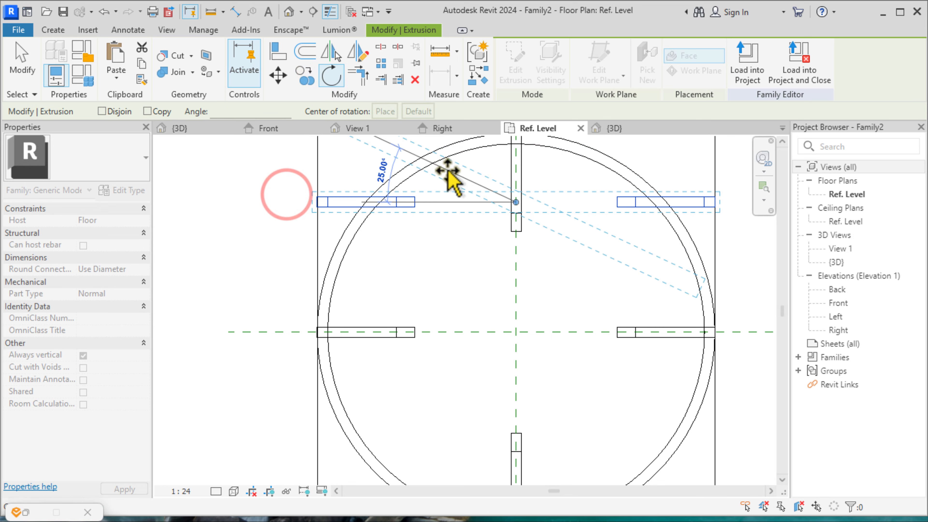
scroll(508, 223, down, 5)
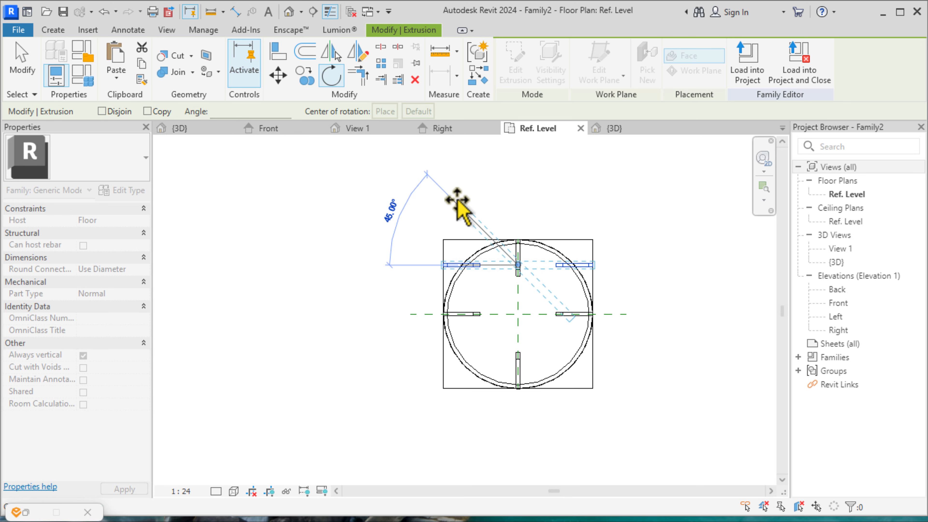
click(457, 200)
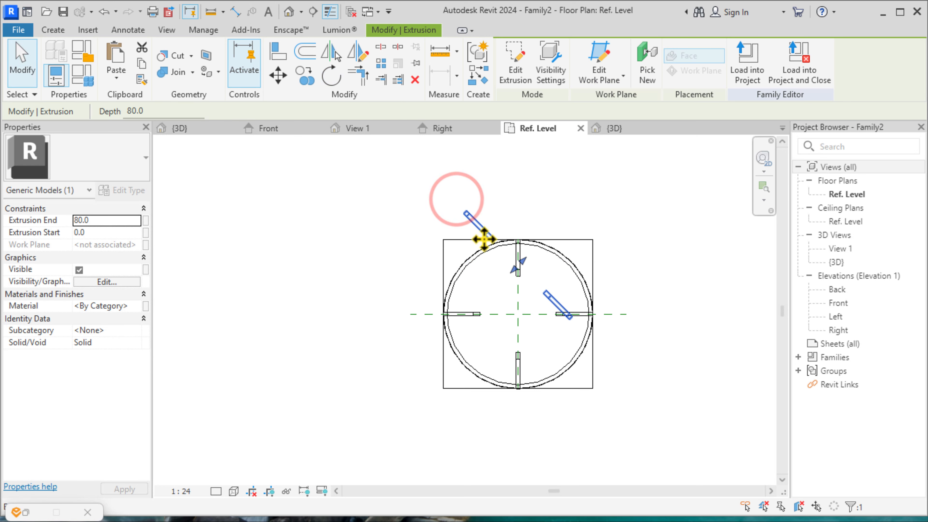
Step: Move the diagonal arch by its upper-left end midpoint onto the ring's upper-left arc so it crosses the dome's center
scroll(482, 235, up, 2)
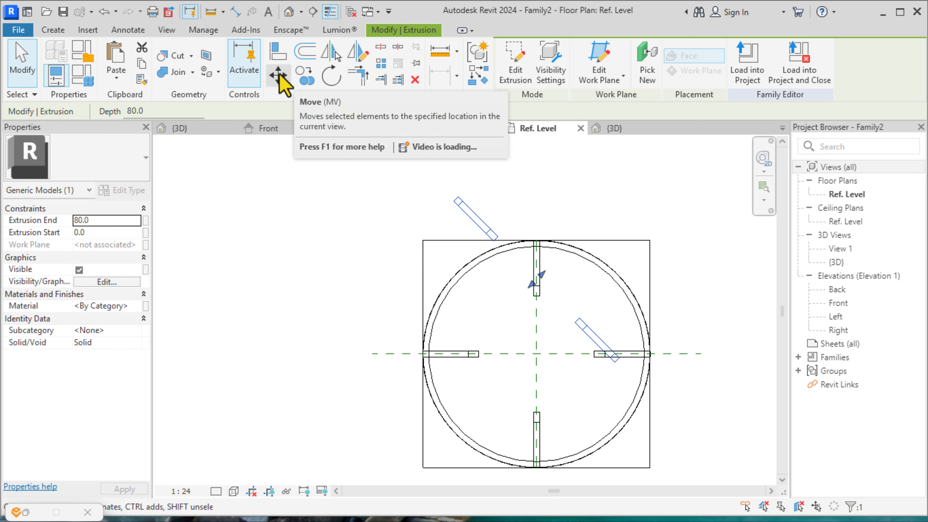
click(279, 75)
scroll(460, 200, up, 2)
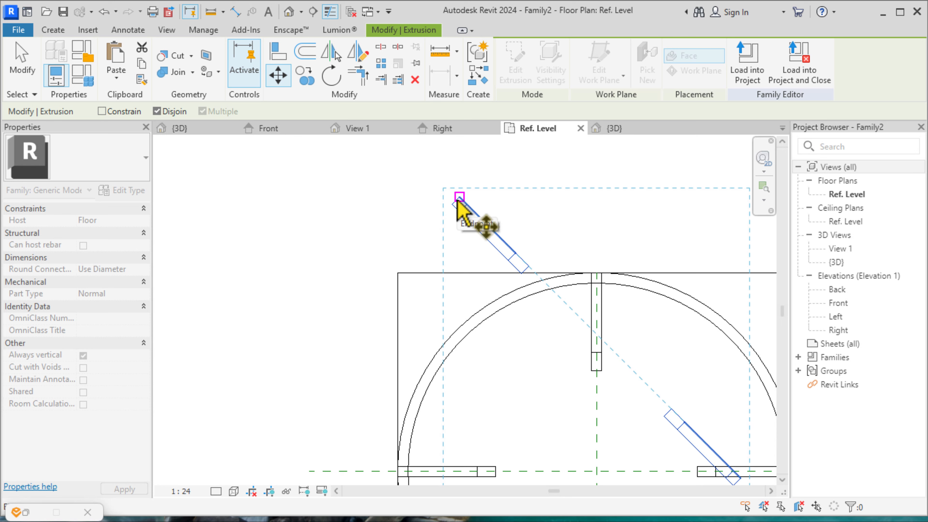
scroll(455, 207, up, 2)
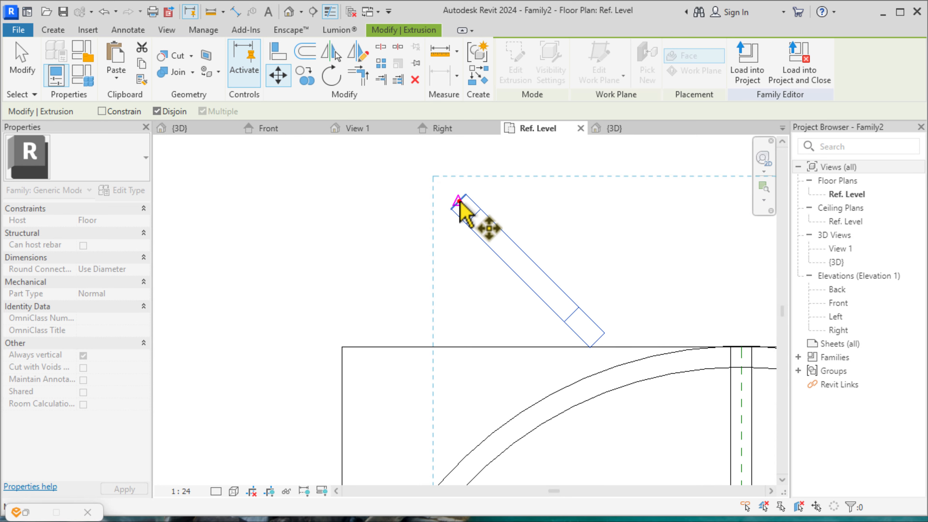
click(459, 201)
scroll(460, 205, down, 3)
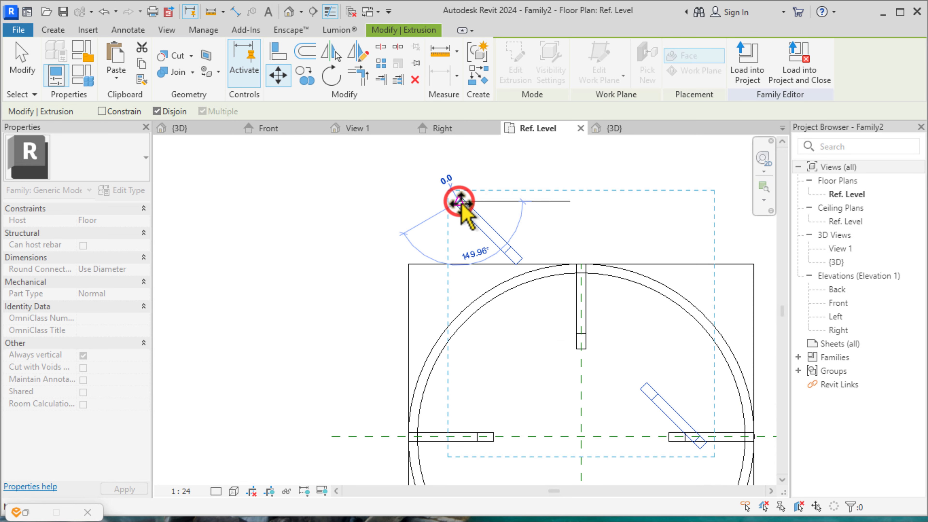
click(472, 302)
scroll(470, 209, down, 2)
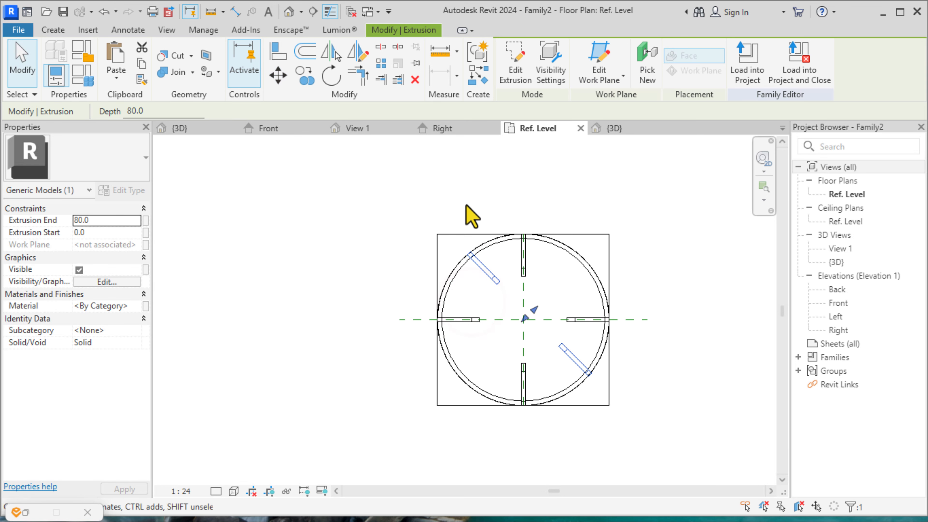
Step: Nudge the diagonal arch slightly up and left so its upper-left end meets the ring's outer edge
scroll(497, 274, up, 1)
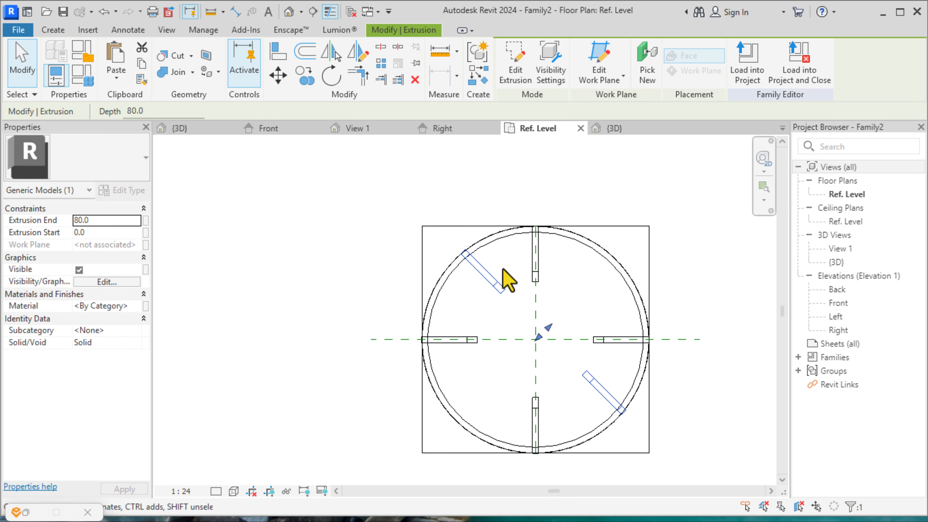
scroll(456, 256, up, 4)
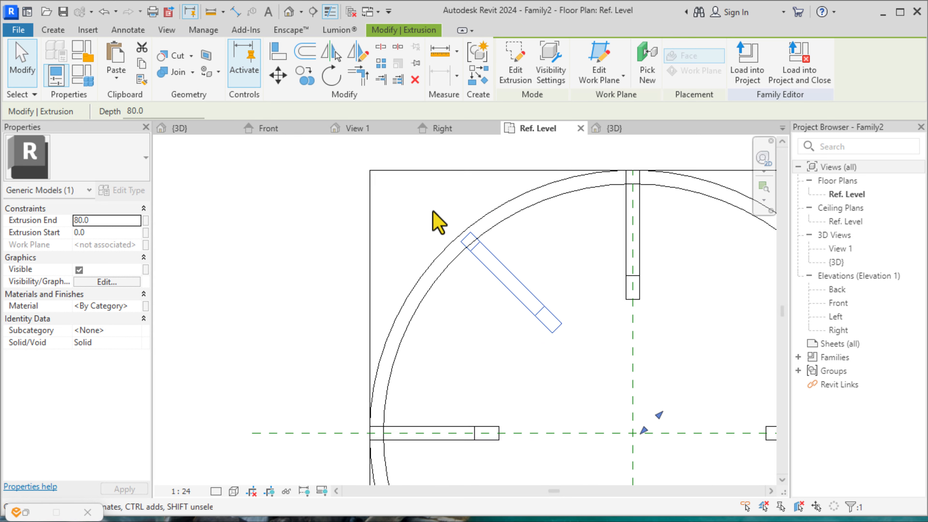
click(277, 74)
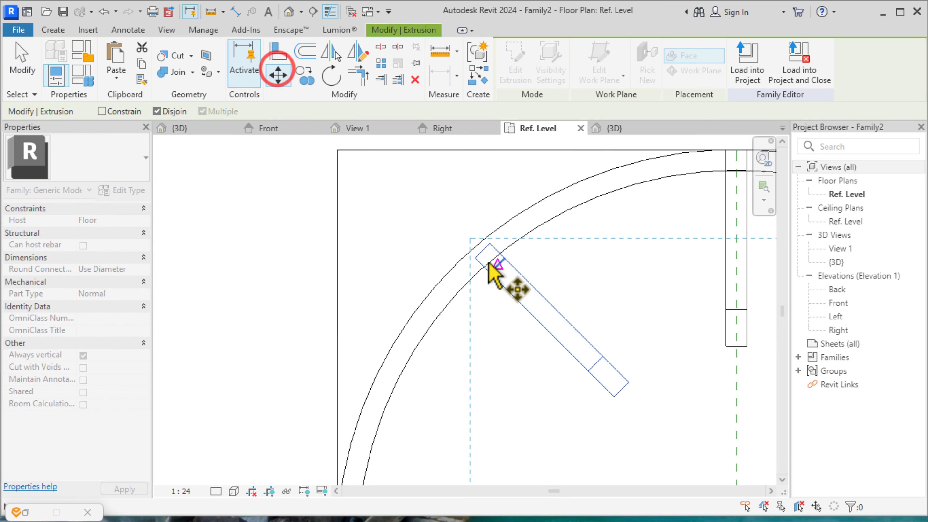
click(480, 246)
key(Escape)
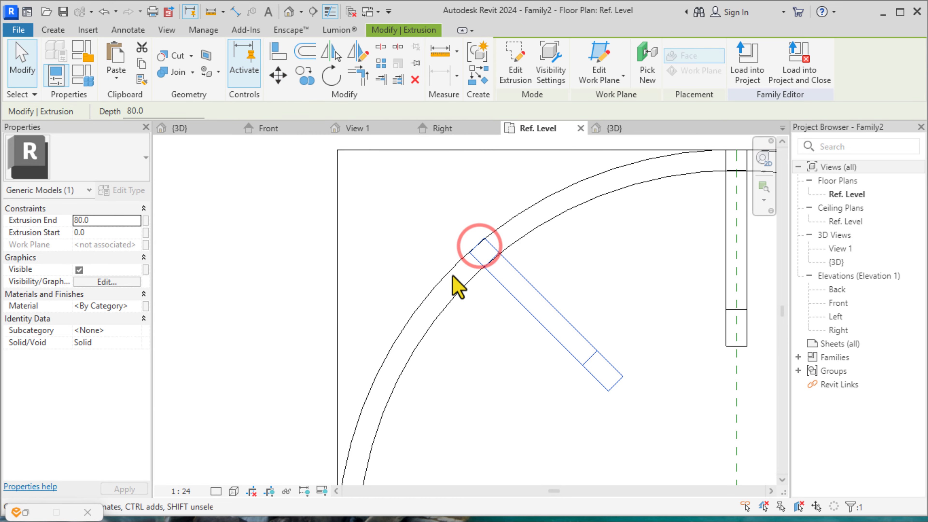
scroll(453, 256, down, 5)
scroll(581, 351, up, 6)
scroll(584, 362, down, 5)
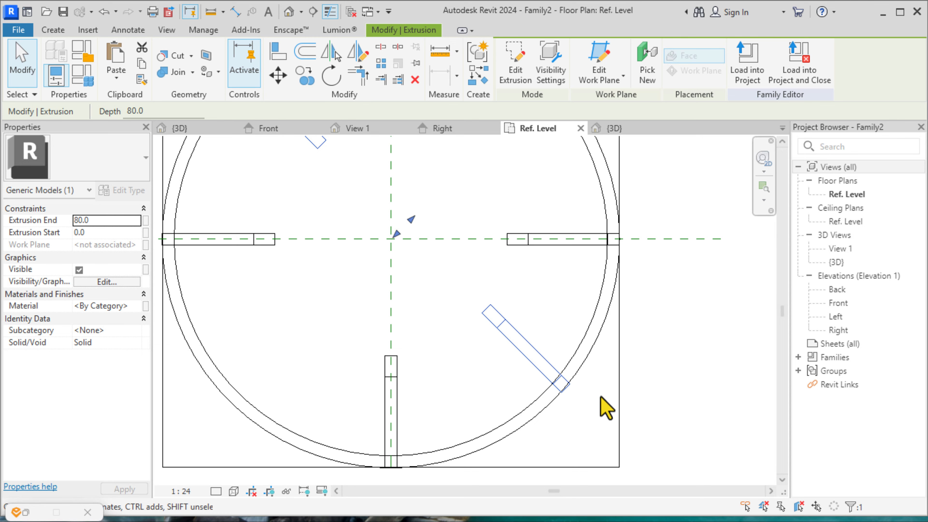
Step: Mirror the diagonal arch about an axis drawn along the vertical reference plane, keeping the original
click(549, 276)
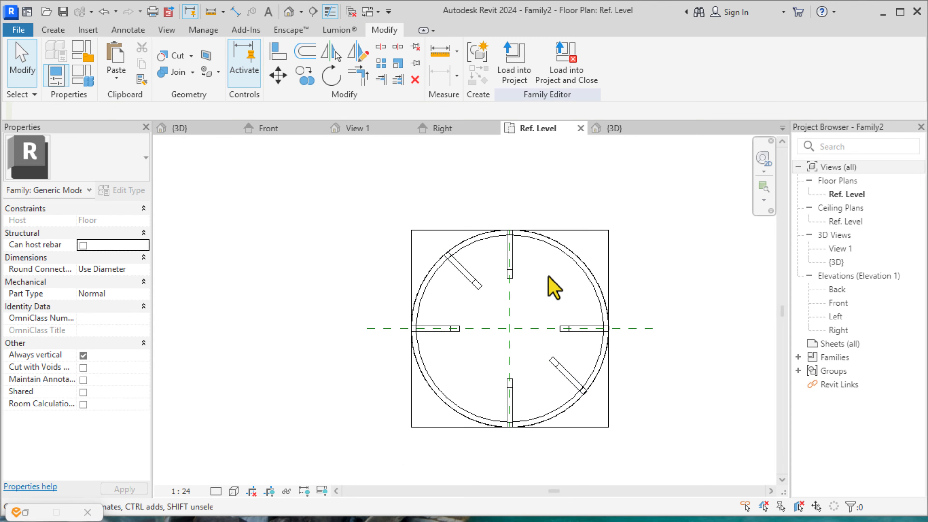
click(469, 272)
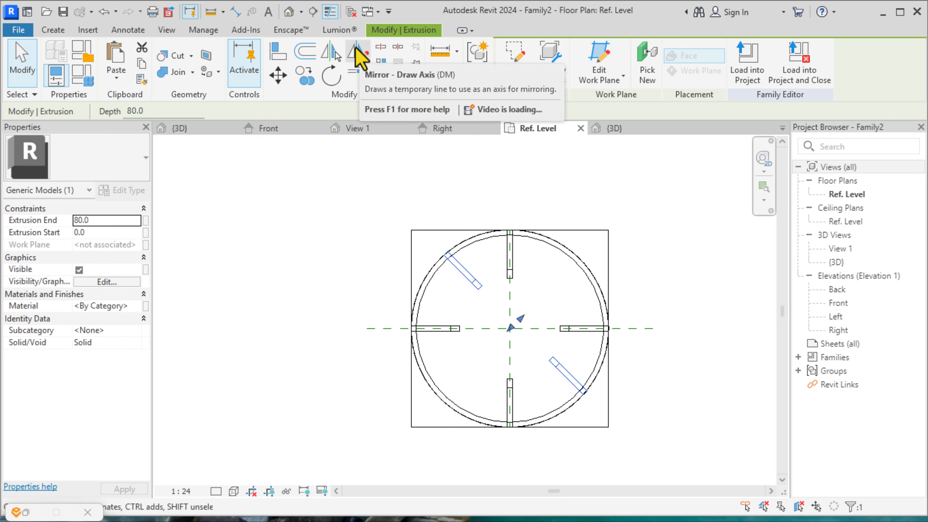
click(356, 59)
click(509, 196)
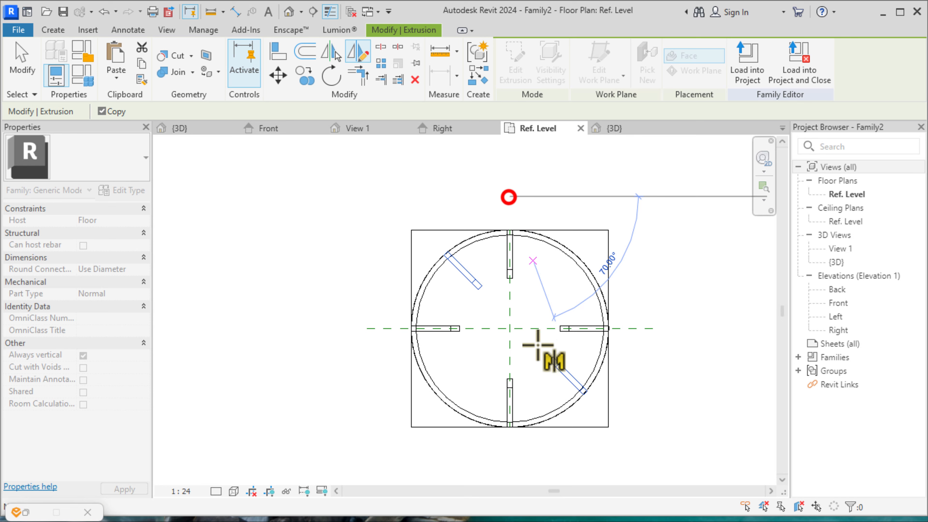
click(511, 451)
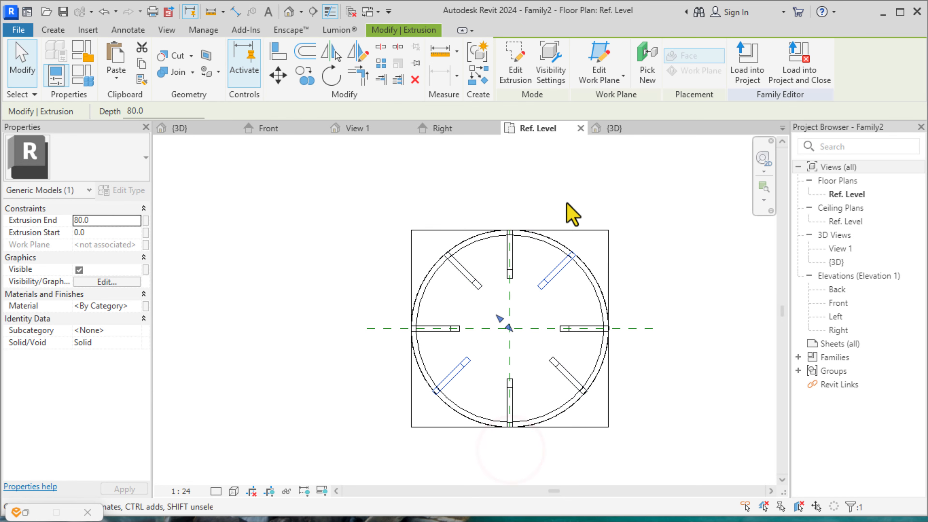
click(699, 243)
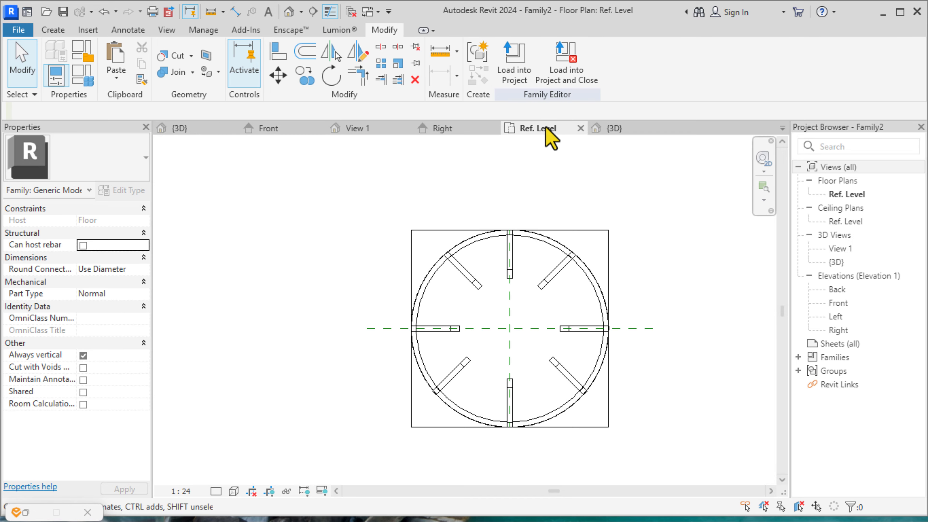
Step: In the 3D view from the top, stretch the first diagonal arch's side faces toward the crossing, extruding from about -131 to -18 mm
click(614, 128)
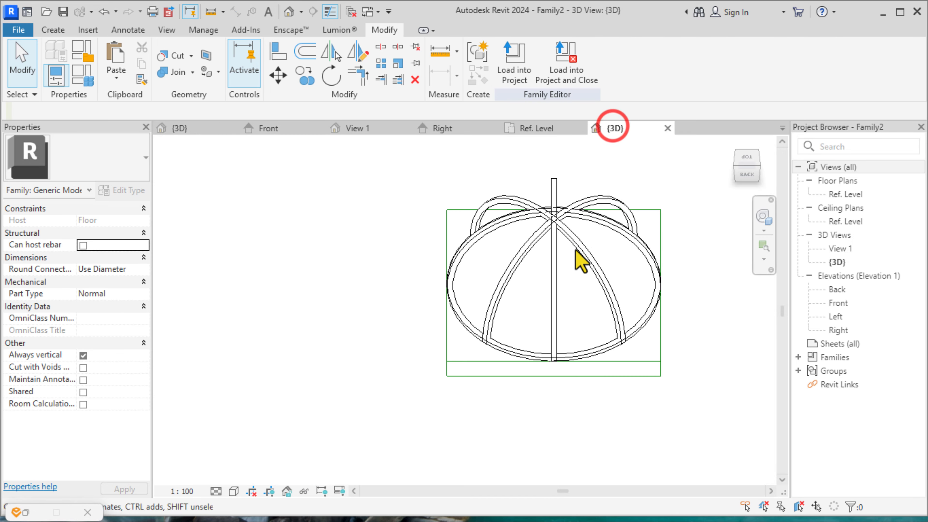
click(748, 156)
scroll(472, 300, up, 5)
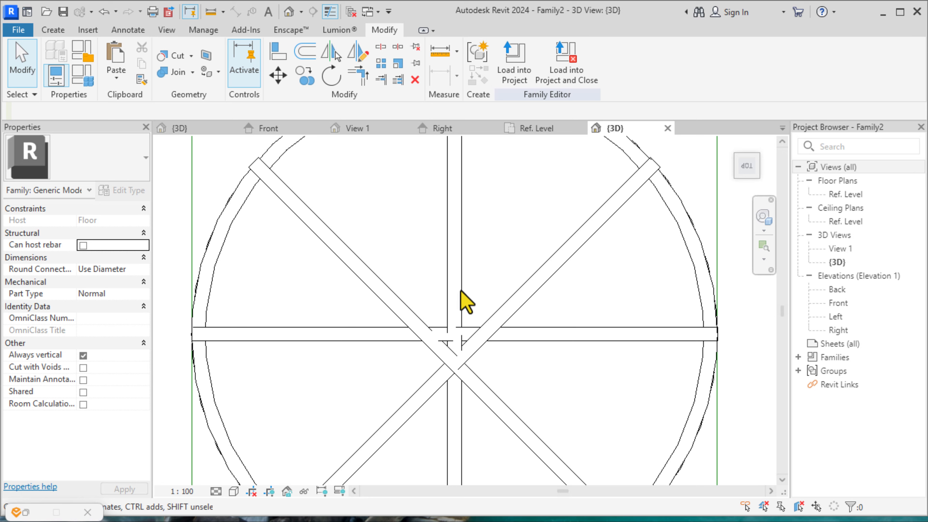
click(416, 309)
scroll(449, 344, up, 4)
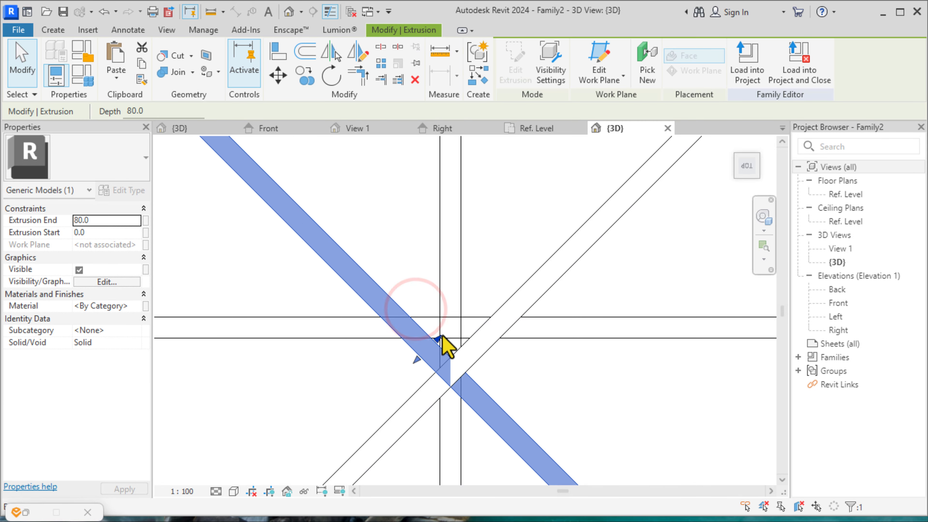
mouse_move(441, 340)
mouse_down()
mouse_move(435, 318)
mouse_move(441, 338)
mouse_move(432, 346)
mouse_move(456, 315)
mouse_move(451, 335)
mouse_move(428, 341)
mouse_move(443, 347)
mouse_up()
click(491, 292)
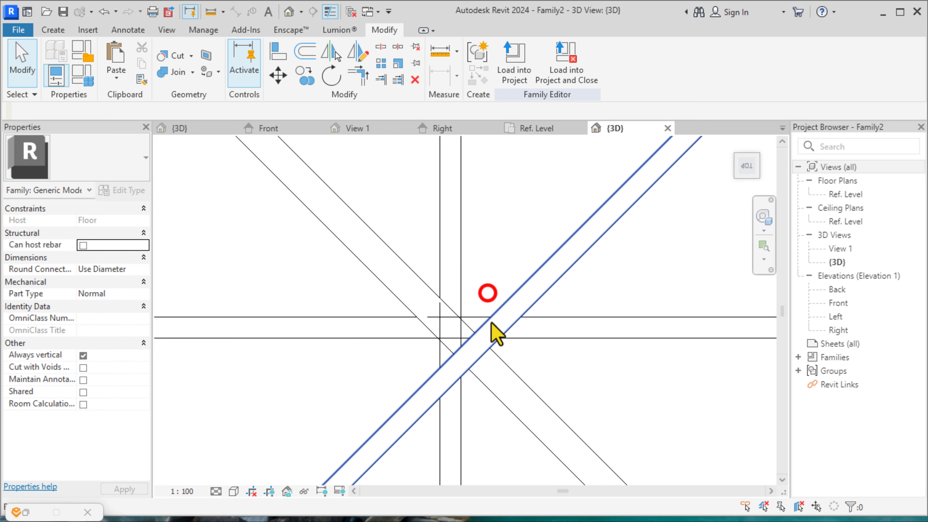
Step: Stretch both side faces of the mirrored diagonal arch so it passes through the central crossing of the ribs
click(490, 323)
drag(462, 338, 439, 325)
drag(484, 358, 459, 335)
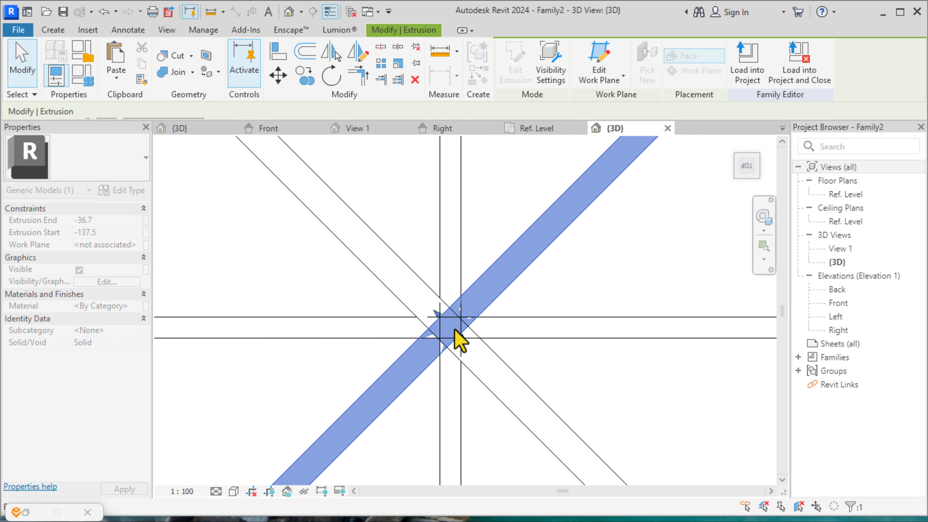
click(495, 236)
Step: Narrow the first diagonal arch by pulling its lower-left side face inward at the crossing
scroll(526, 258, down, 8)
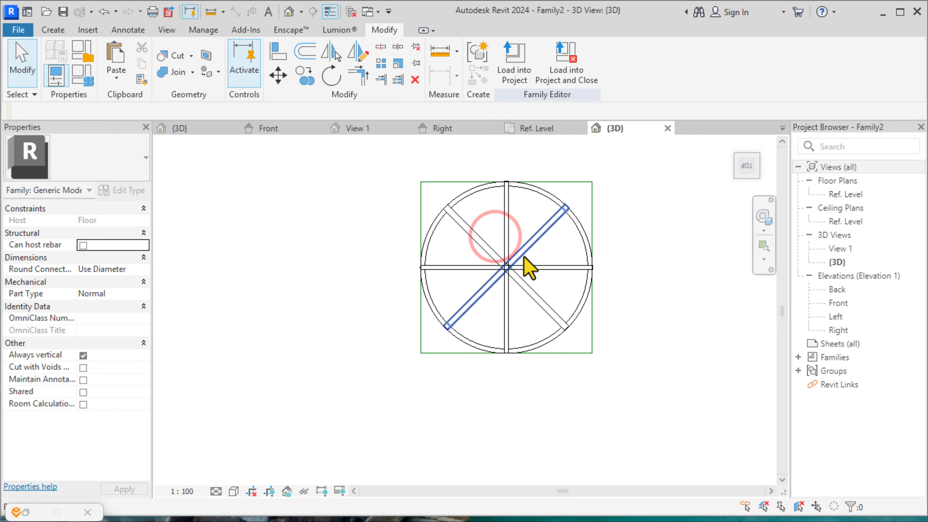
click(474, 237)
scroll(498, 258, up, 5)
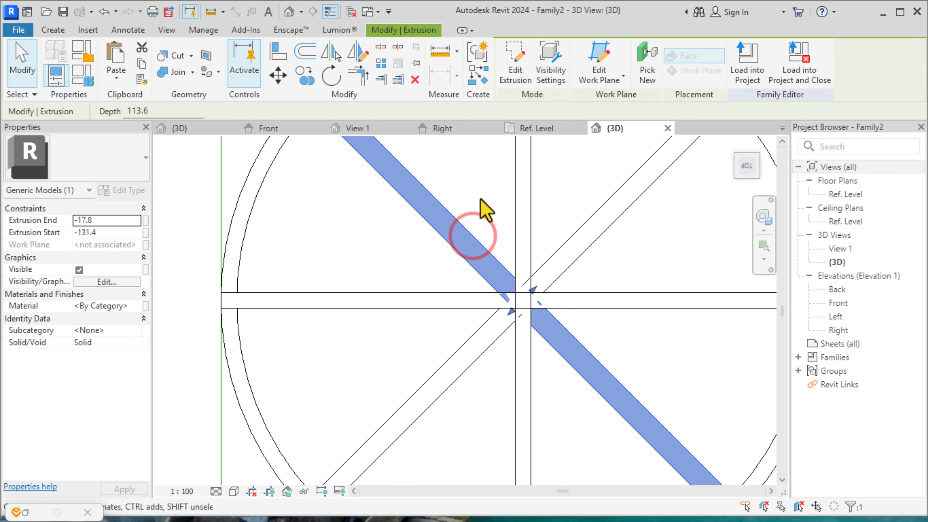
click(562, 128)
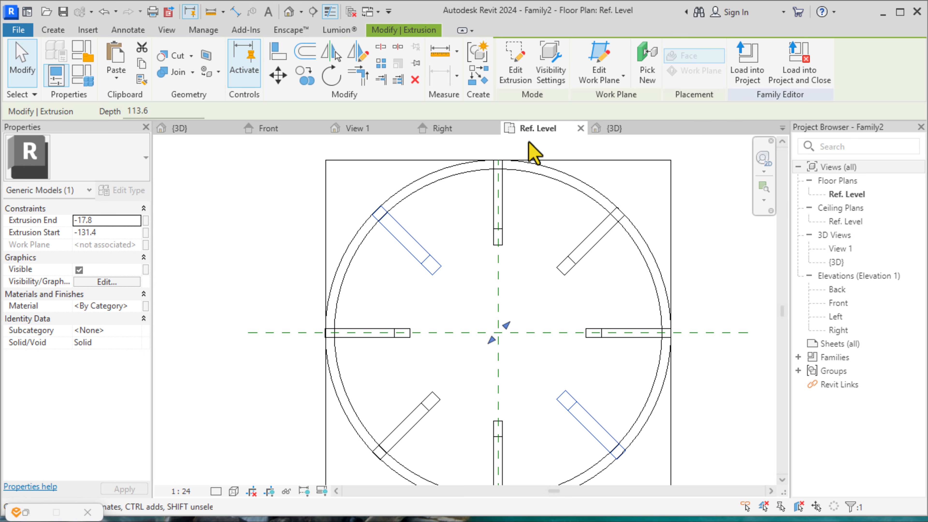
click(632, 128)
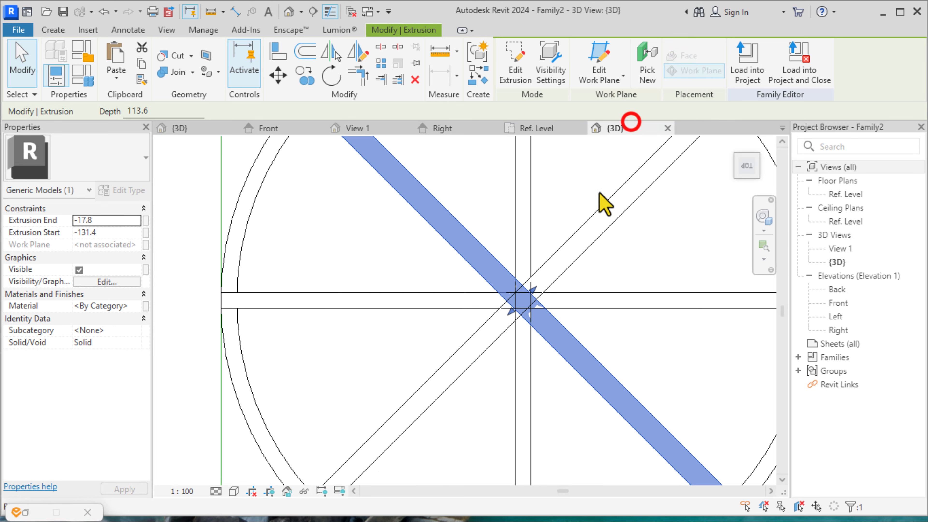
drag(504, 325, 519, 327)
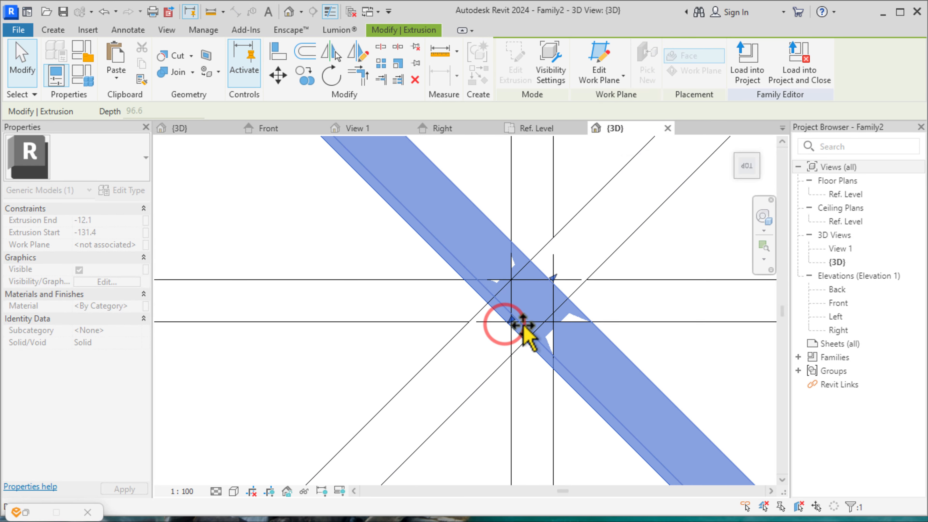
click(680, 355)
Step: Orbit the 3D view to a corner angle and examine the dome's ribs and base ring on the floor
scroll(581, 322, down, 10)
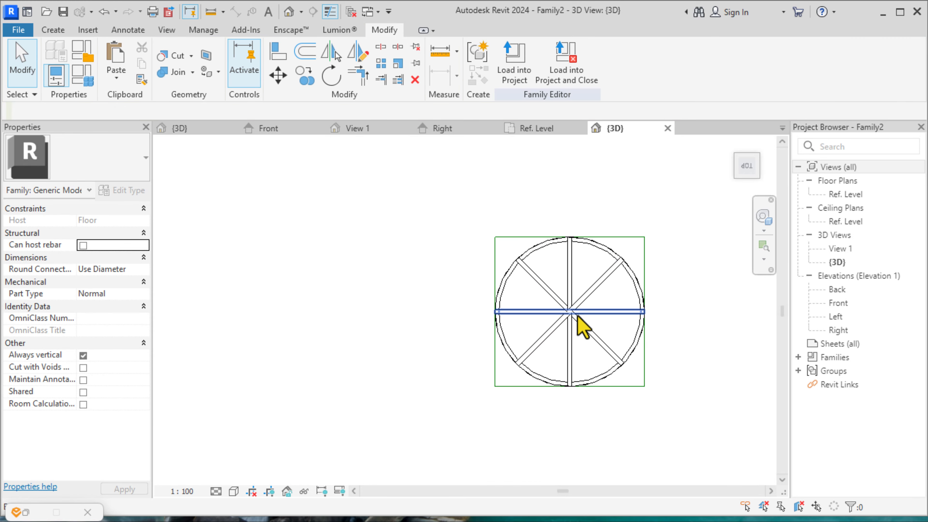
scroll(565, 309, down, 2)
click(750, 165)
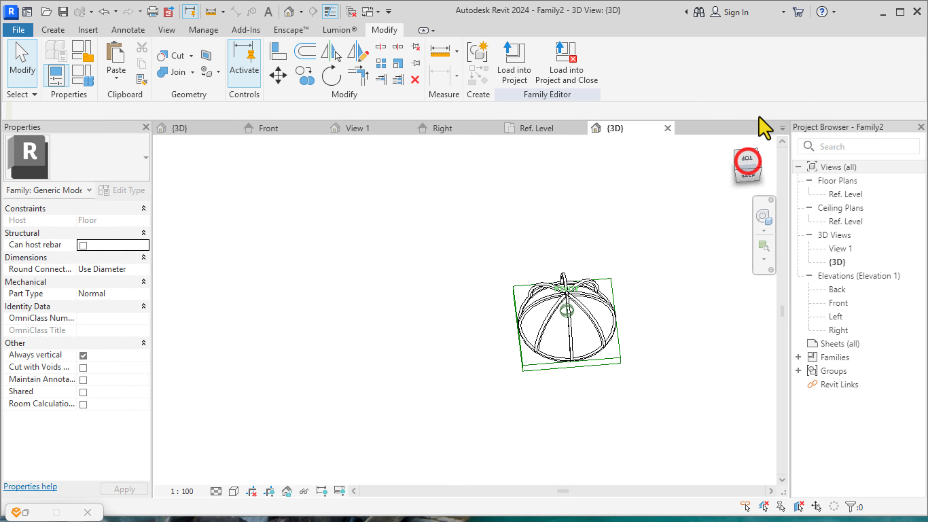
drag(631, 104, 843, 139)
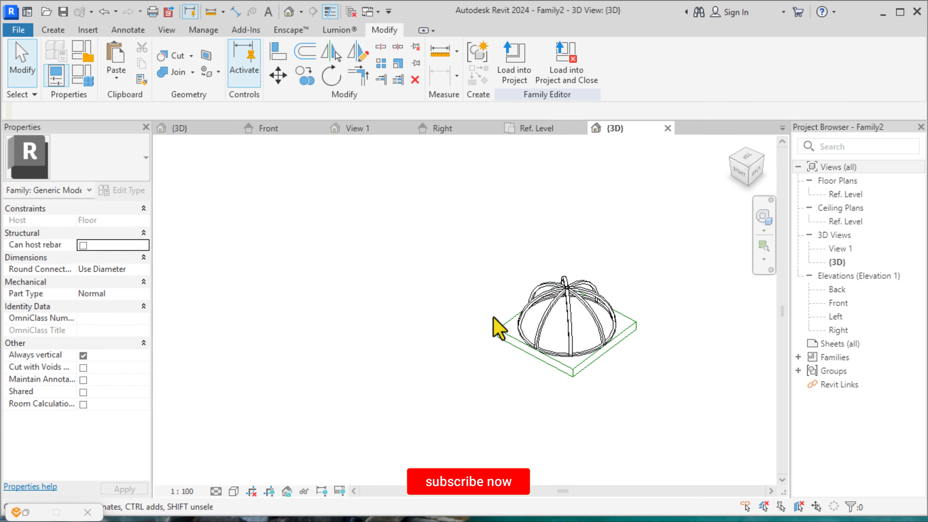
scroll(563, 313, up, 5)
scroll(463, 297, down, 3)
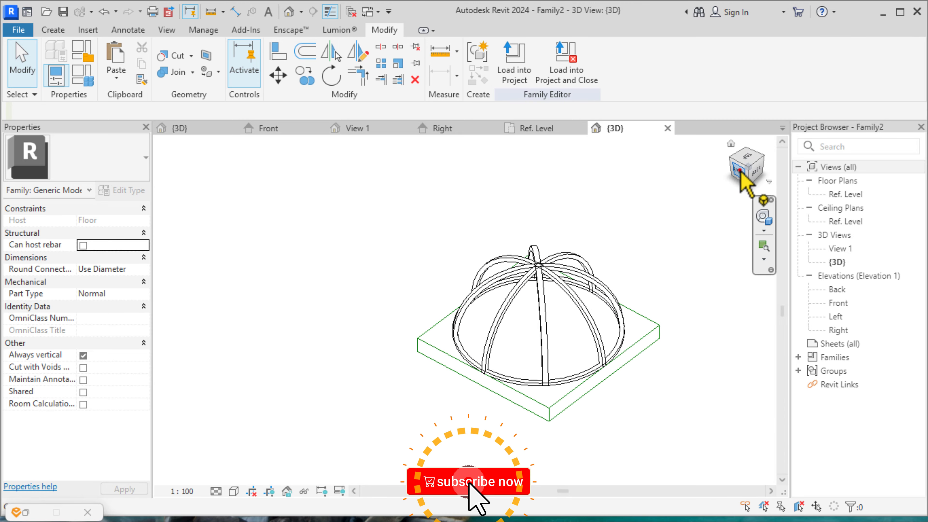
Step: Orient the 3D view to the dome's Right side and examine the arch ribs above the base ring
click(745, 166)
shift+middle_drag(430, 165, 366, 174)
scroll(570, 256, up, 2)
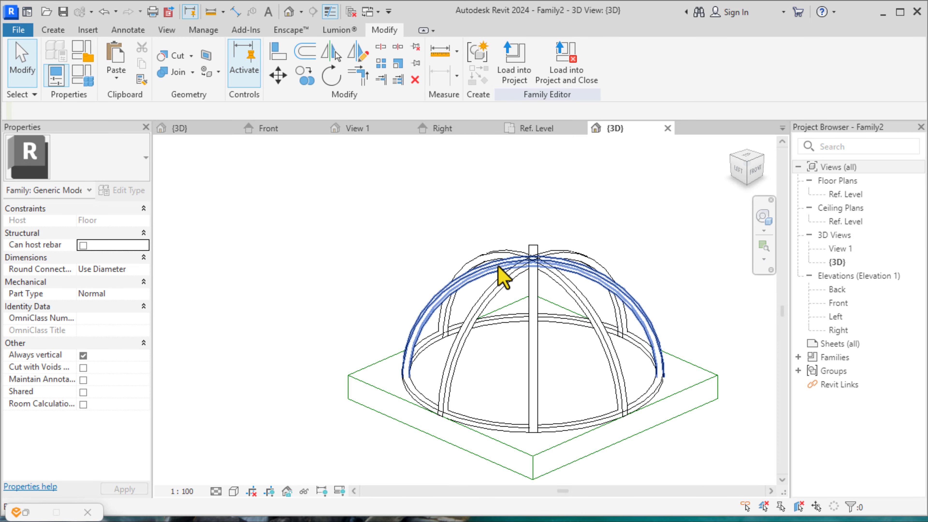
mouse_move(755, 176)
mouse_down()
mouse_move(612, 186)
mouse_move(565, 177)
mouse_move(622, 174)
mouse_move(616, 166)
mouse_up()
scroll(435, 286, up, 2)
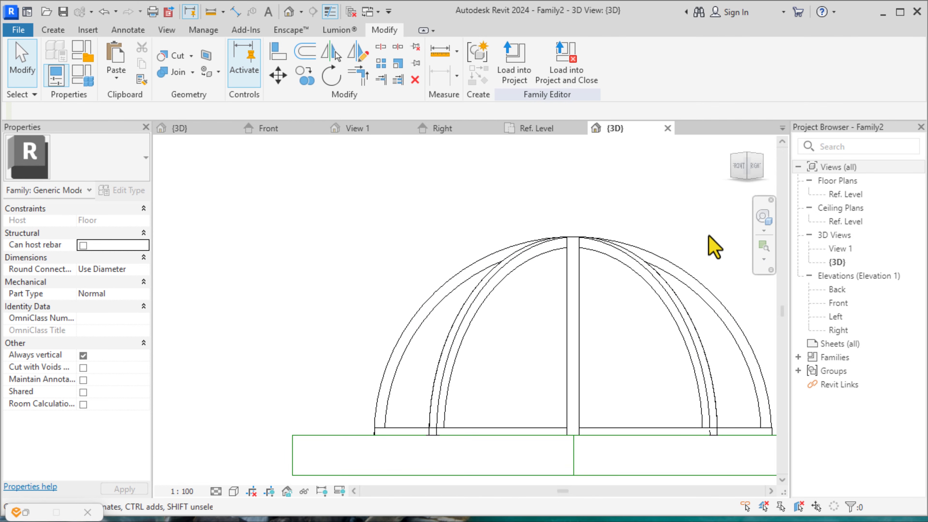
click(757, 171)
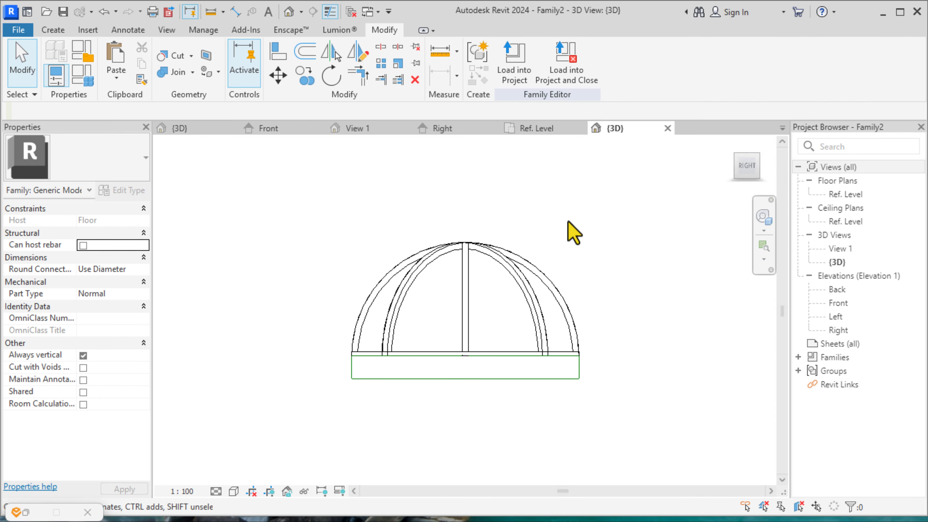
scroll(380, 281, up, 3)
scroll(530, 270, down, 1)
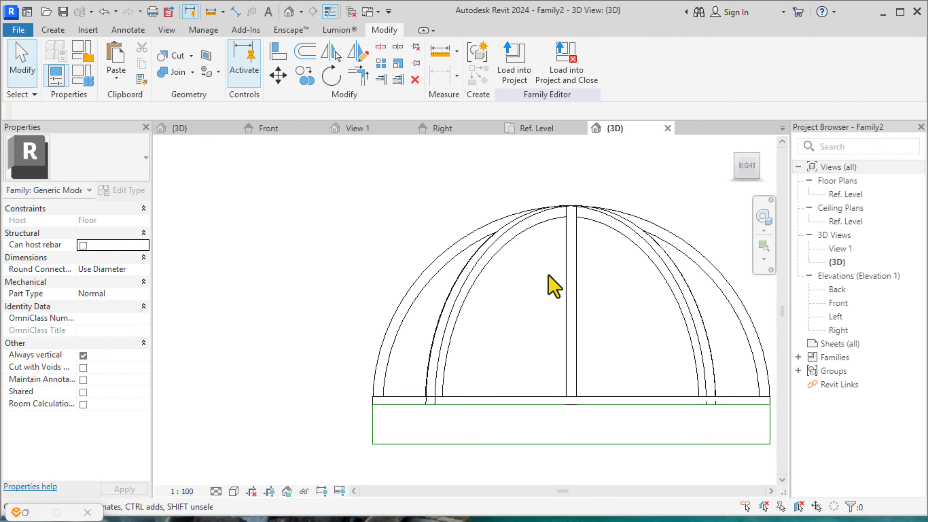
Step: Start a Revolve sketch on the work plane Reference Plane : Center (Left/Right)
click(59, 30)
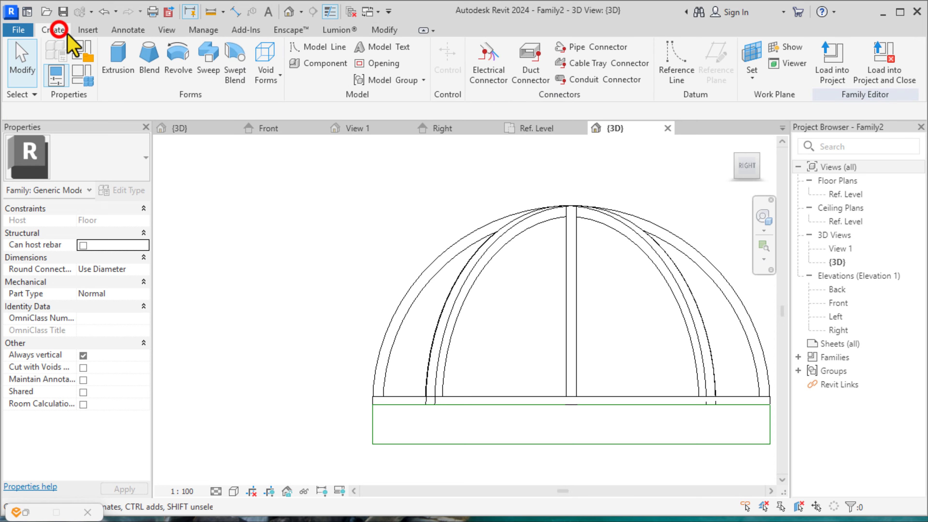
click(181, 66)
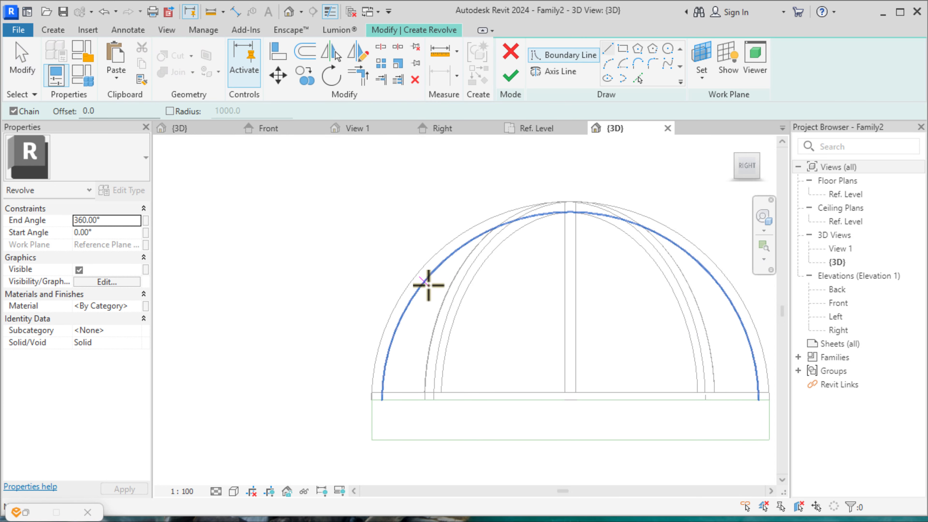
scroll(383, 391, up, 2)
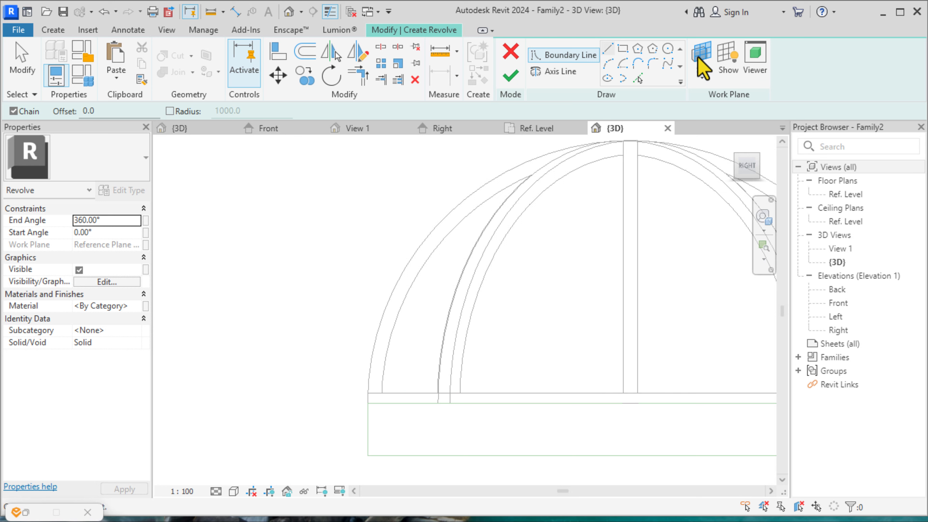
scroll(497, 201, down, 1)
click(702, 78)
click(724, 105)
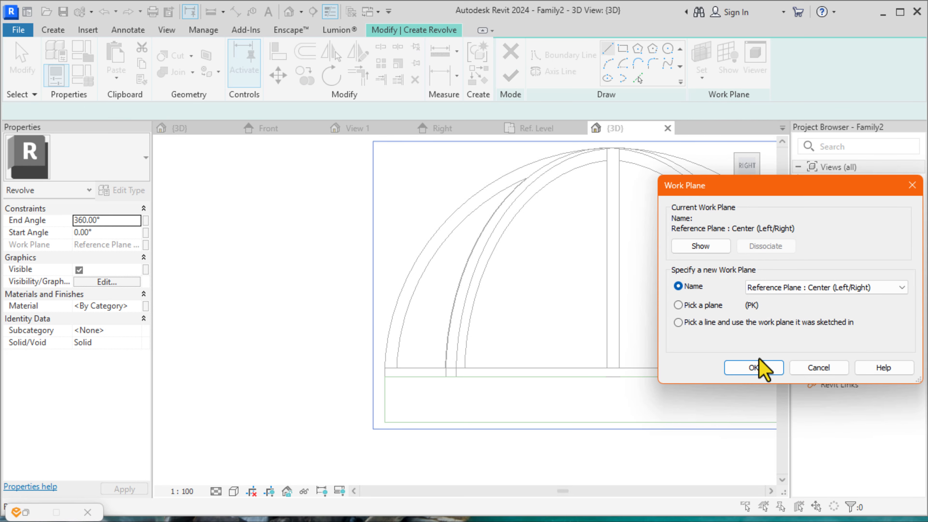
click(752, 367)
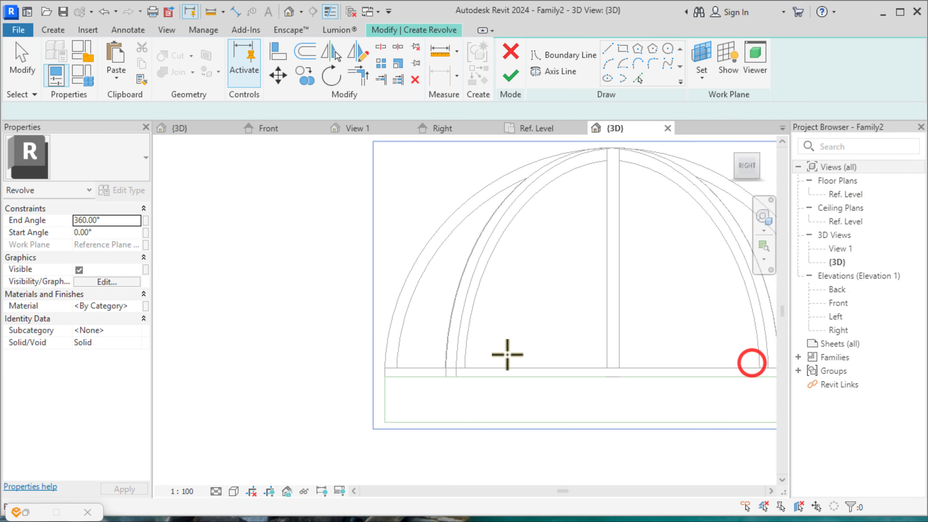
click(399, 367)
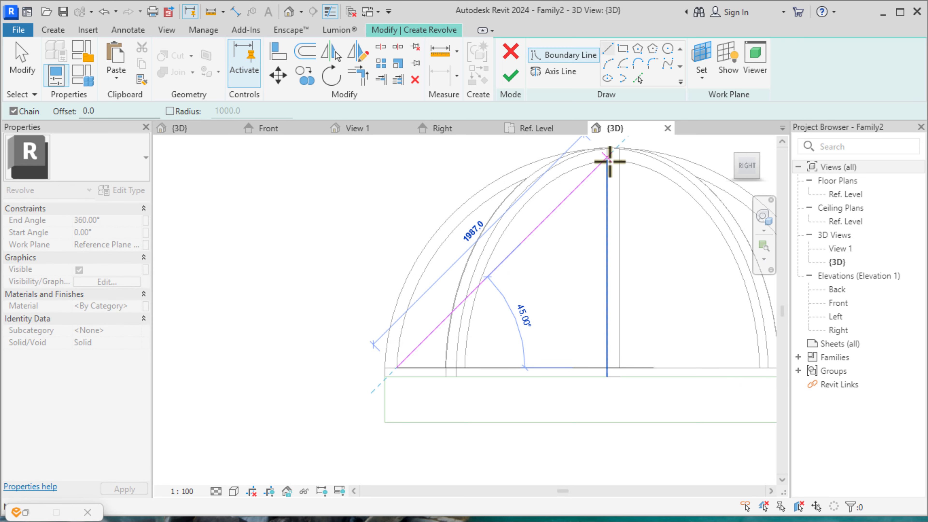
scroll(609, 161, up, 5)
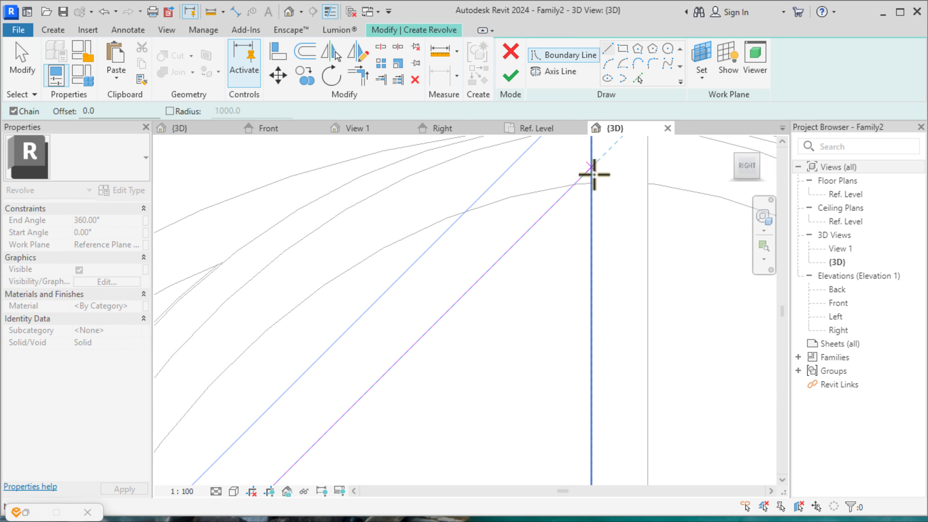
scroll(593, 176, down, 2)
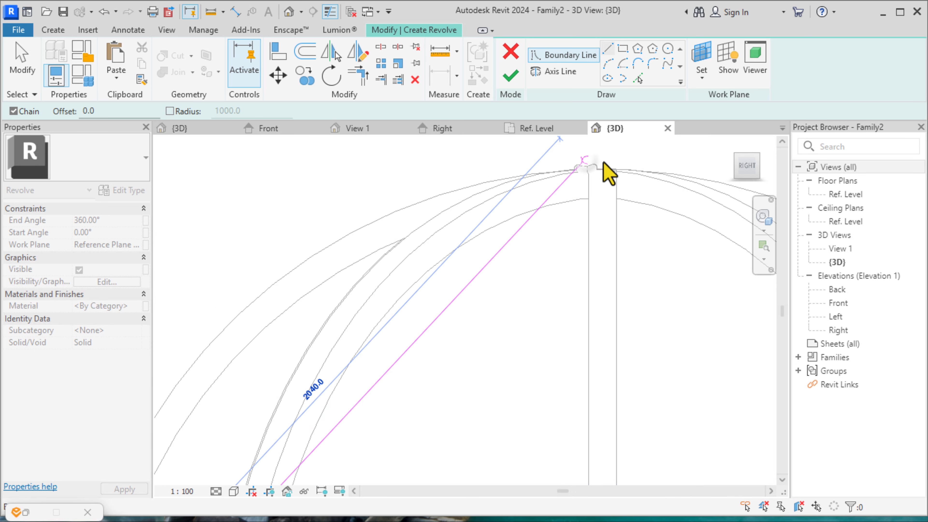
right_click(609, 170)
click(621, 175)
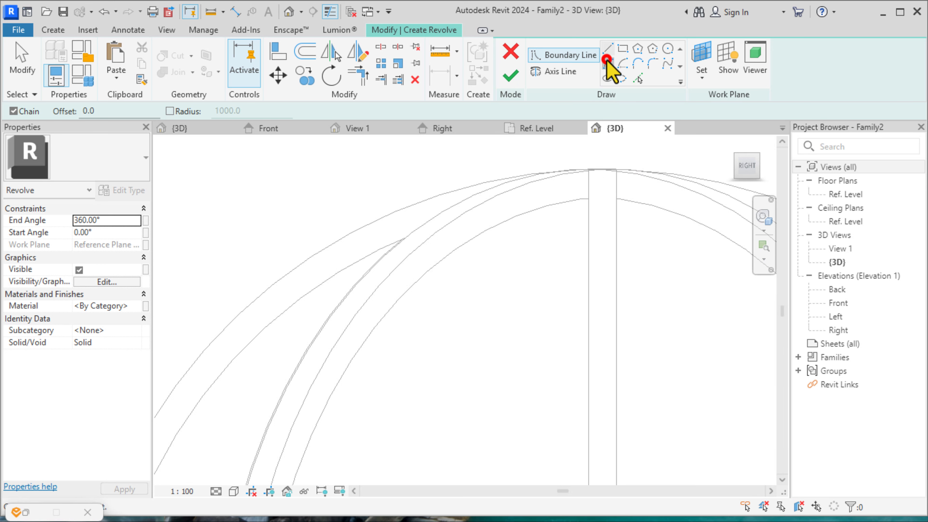
click(588, 169)
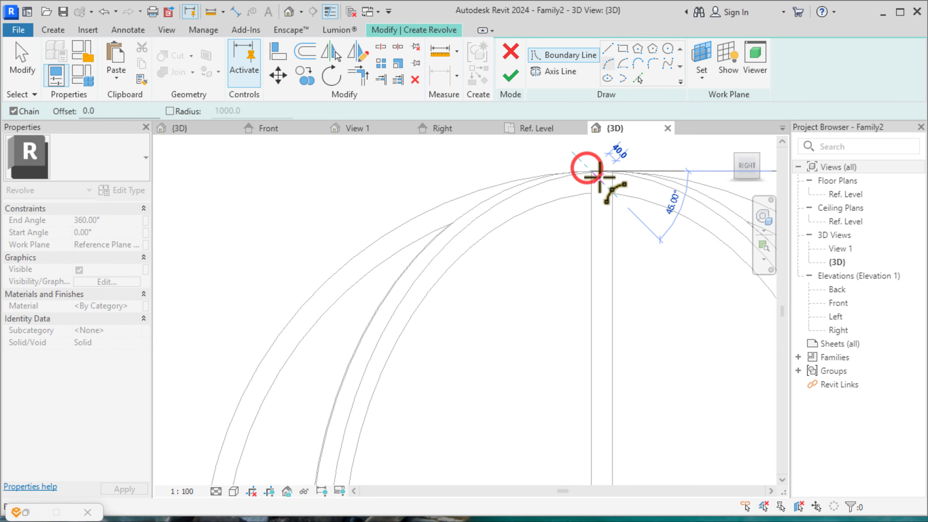
scroll(402, 292, down, 3)
scroll(314, 413, up, 3)
scroll(315, 417, up, 2)
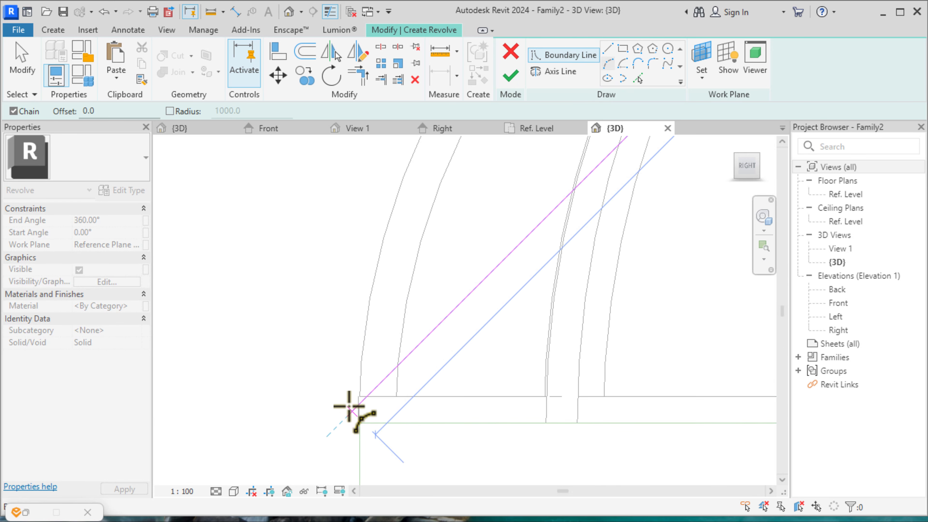
click(399, 392)
scroll(443, 431, down, 3)
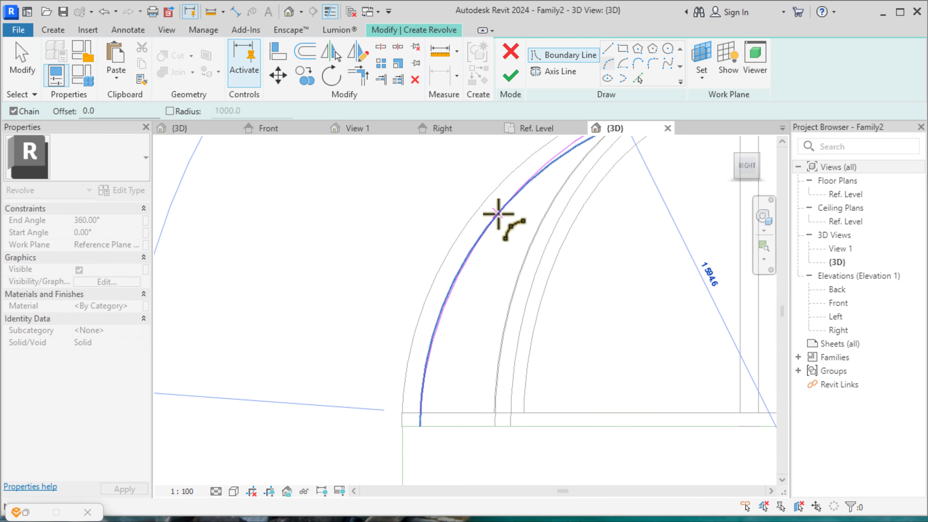
scroll(499, 213, down, 2)
scroll(506, 203, up, 2)
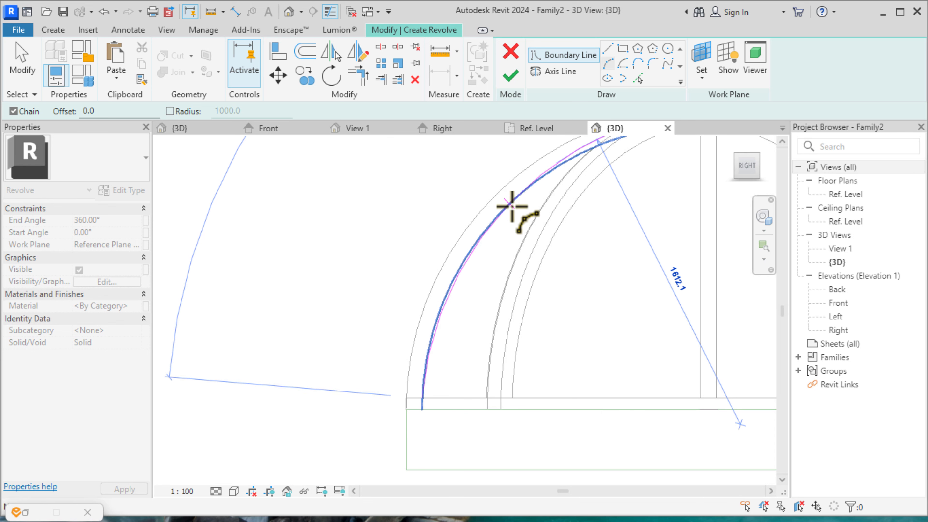
right_click(517, 197)
click(555, 201)
scroll(555, 202, down, 2)
scroll(501, 295, up, 2)
scroll(576, 276, down, 5)
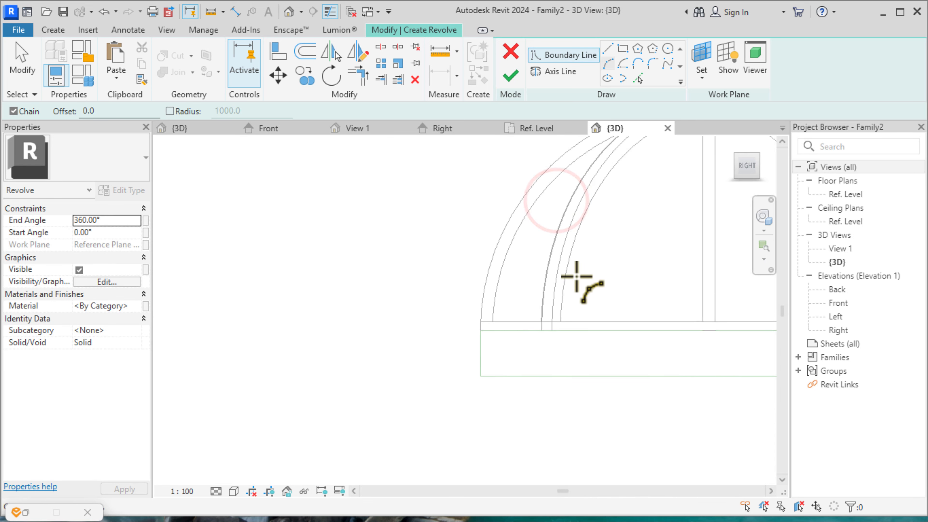
scroll(618, 190, up, 3)
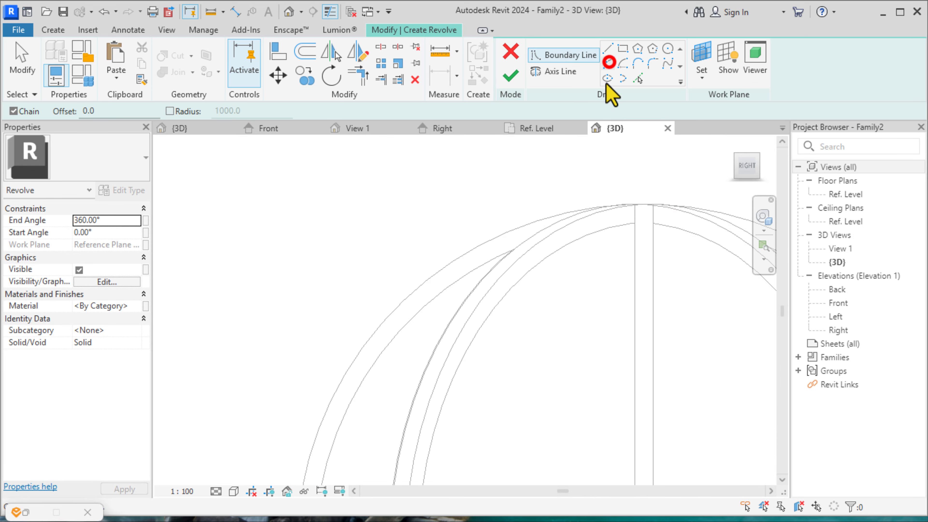
click(636, 227)
scroll(452, 384, up, 4)
scroll(445, 403, up, 2)
scroll(452, 399, up, 3)
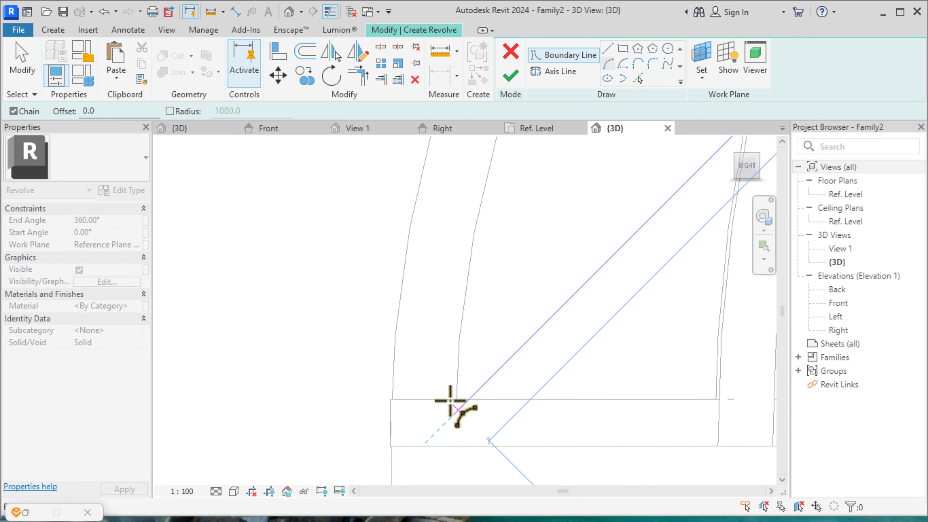
click(469, 395)
scroll(471, 393, down, 3)
scroll(487, 259, down, 4)
scroll(535, 197, up, 5)
scroll(554, 238, up, 1)
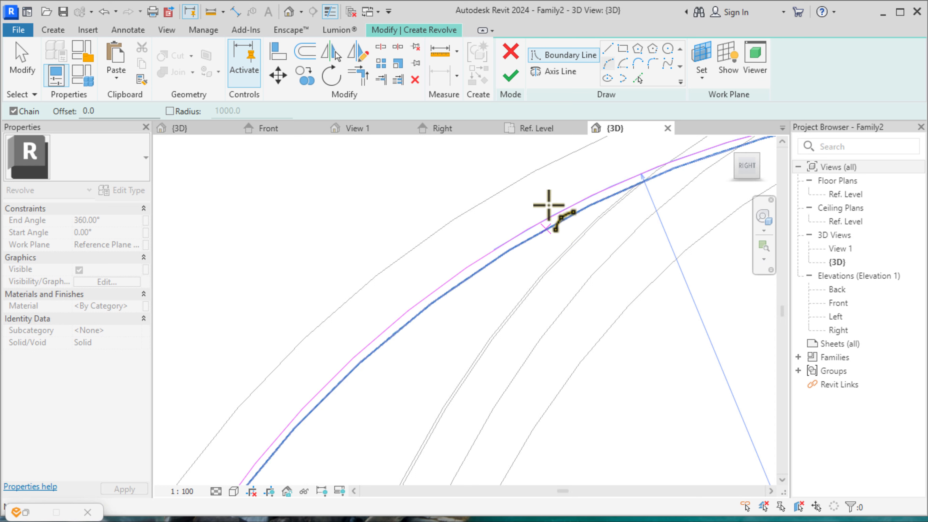
right_click(601, 146)
click(635, 160)
Step: Pick the inner edge of the large side-to-side arch rib as a boundary line of the revolve sketch
click(638, 78)
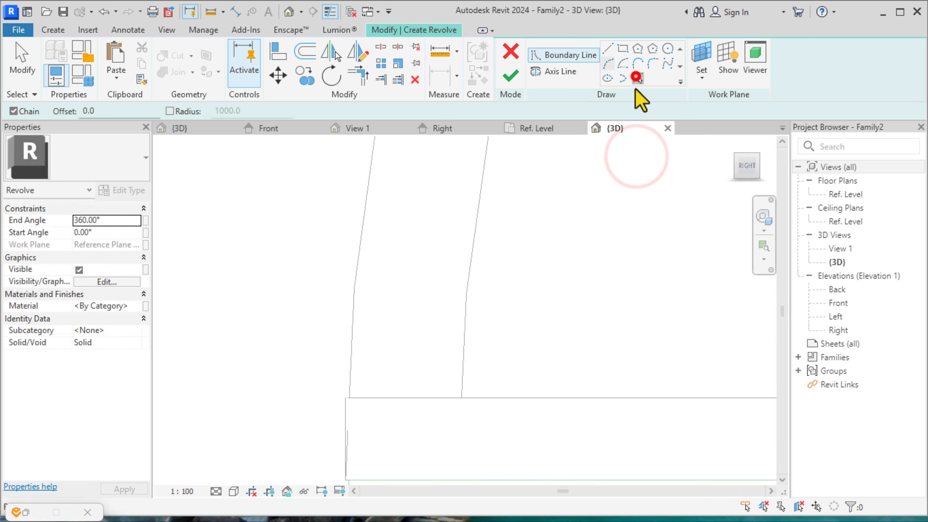
scroll(492, 396, down, 5)
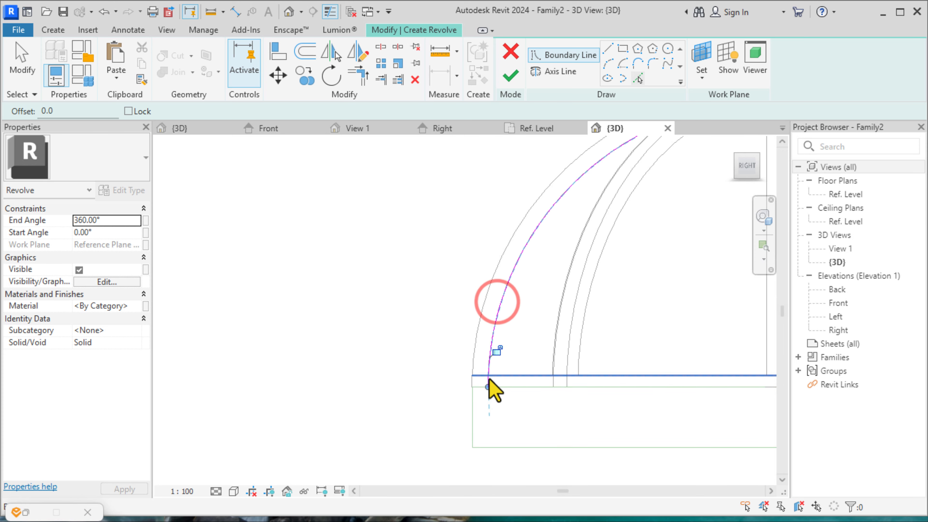
scroll(611, 263, up, 5)
scroll(663, 265, down, 5)
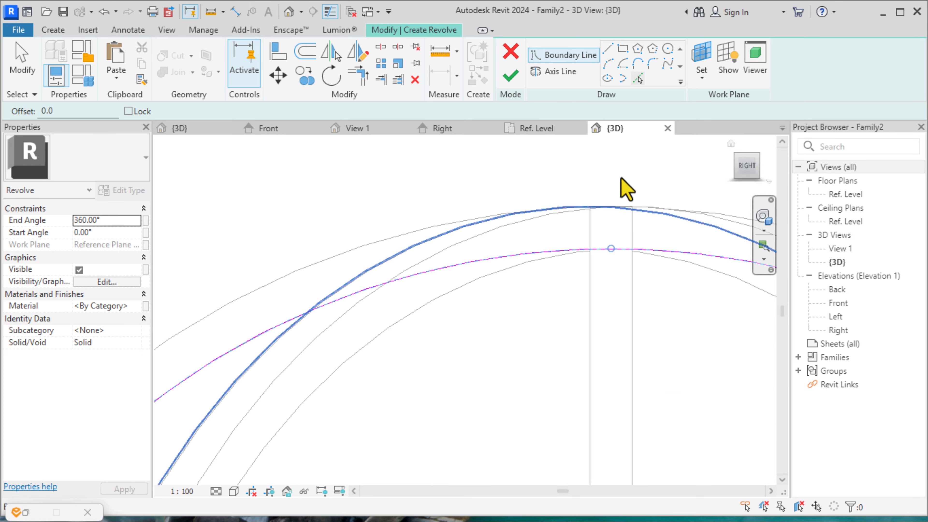
right_click(533, 178)
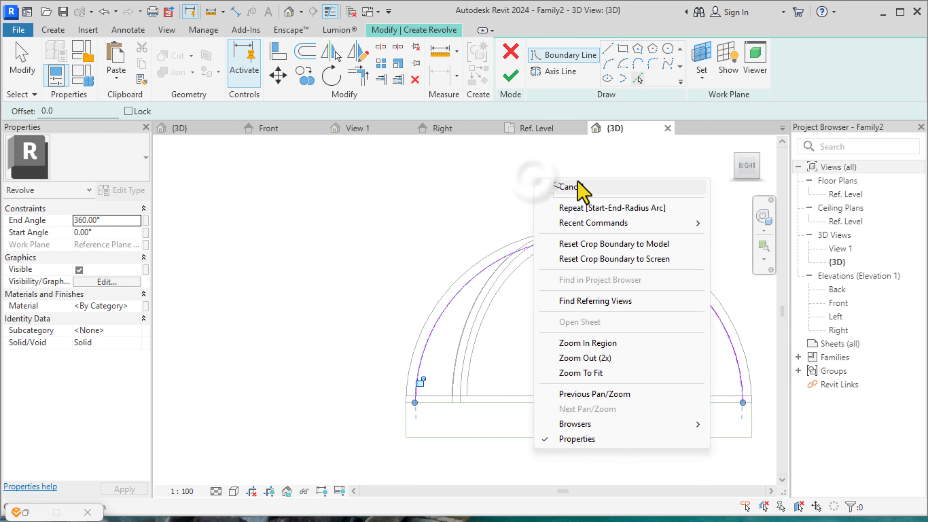
click(577, 186)
right_click(586, 183)
click(621, 187)
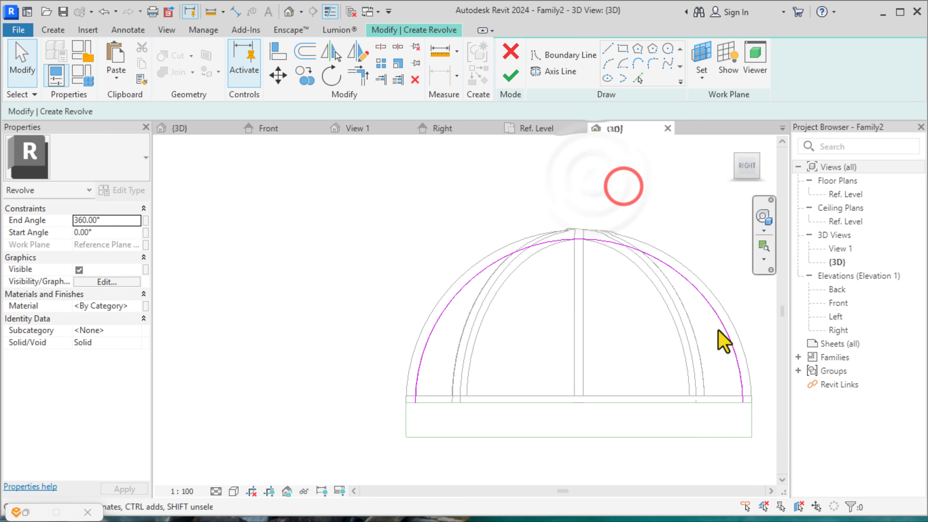
Step: Shorten the picked arc so it runs from the base ring's top edge up to the central rib's left edge
click(725, 330)
mouse_move(743, 403)
mouse_down()
mouse_move(715, 327)
mouse_move(574, 238)
mouse_up()
scroll(417, 420, up, 5)
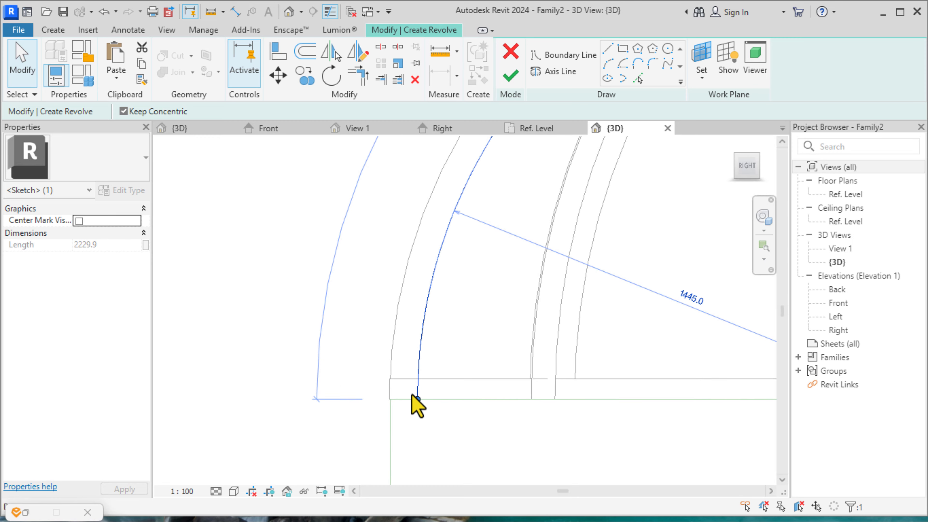
drag(422, 404, 423, 368)
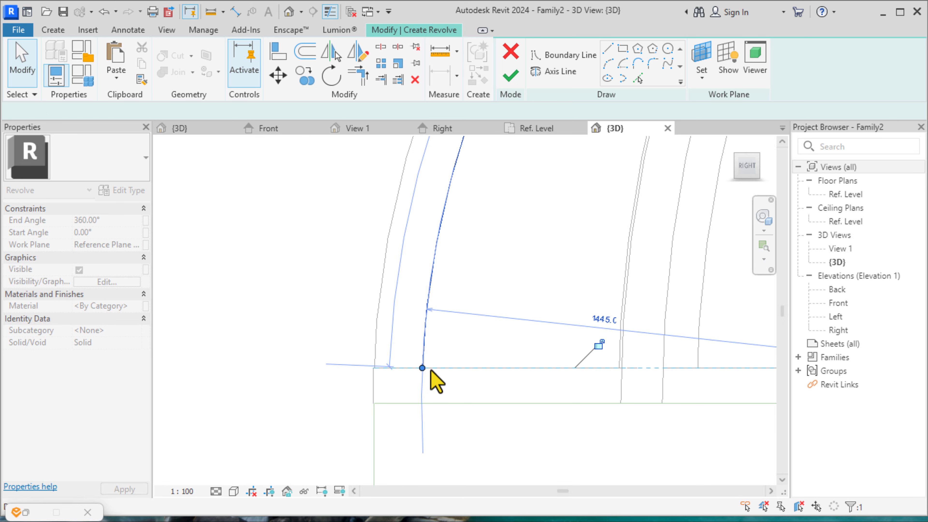
click(510, 251)
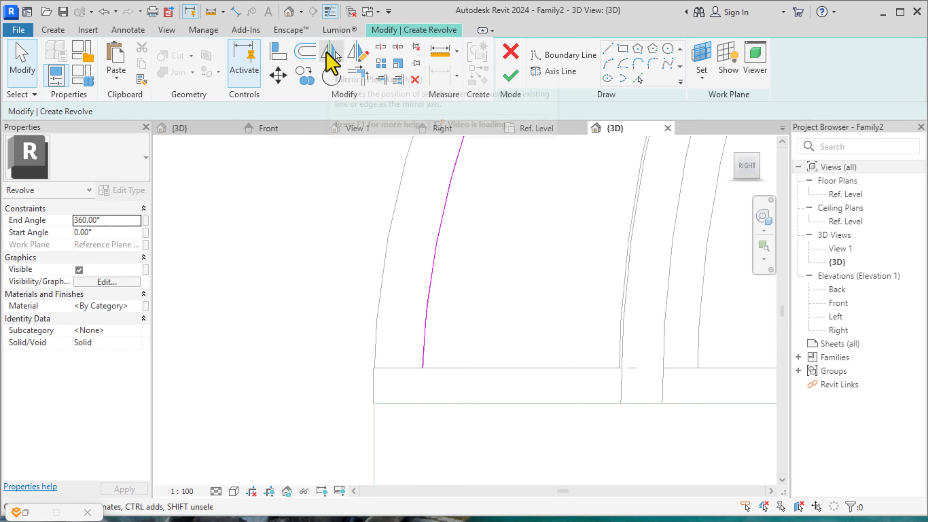
Step: Offset a copy of the boundary arc 20 mm toward the inside of the dome
click(299, 52)
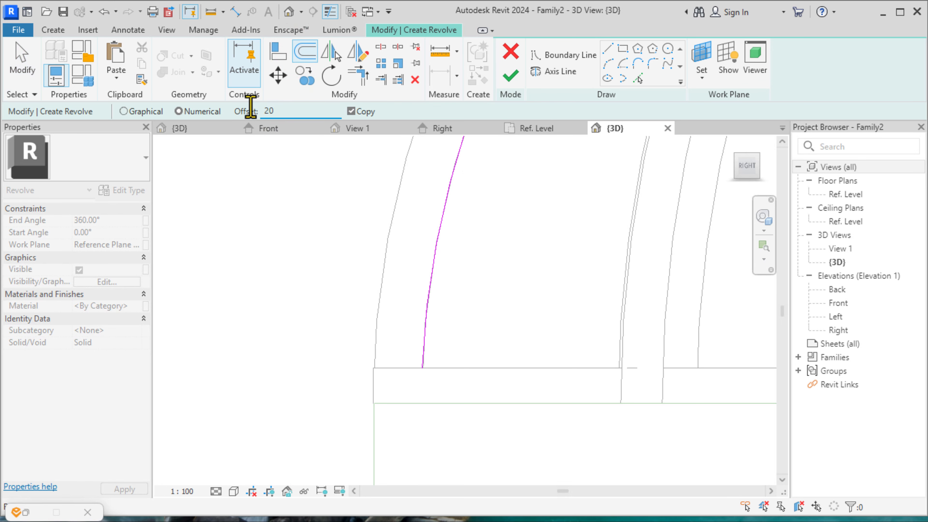
click(441, 217)
scroll(450, 410, down, 3)
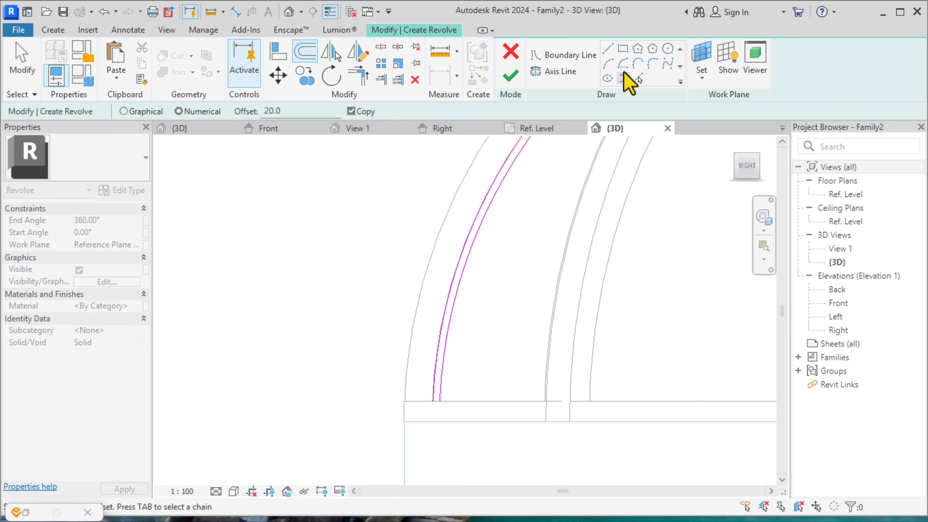
Step: Draw a boundary line joining the lower ends of the two arcs along the base ring's top edge
click(608, 58)
scroll(449, 387, up, 3)
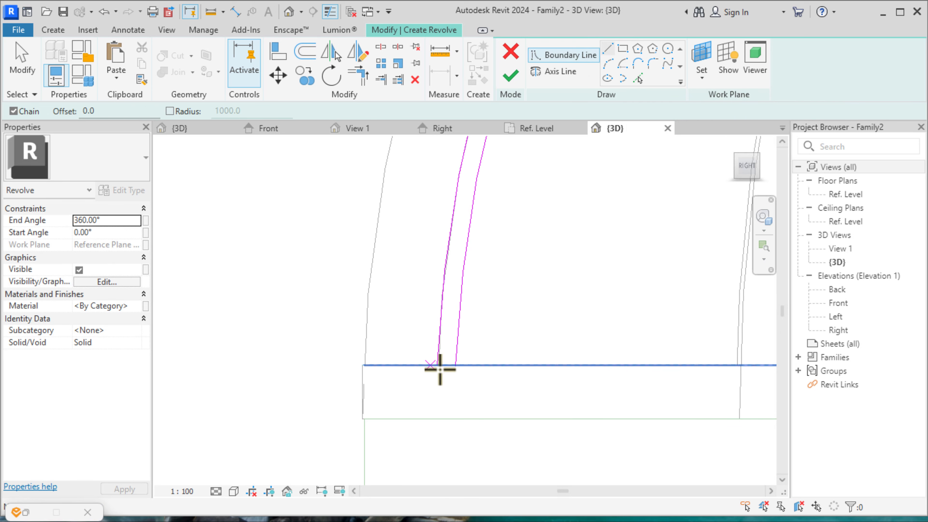
click(439, 369)
click(456, 362)
scroll(408, 380, down, 5)
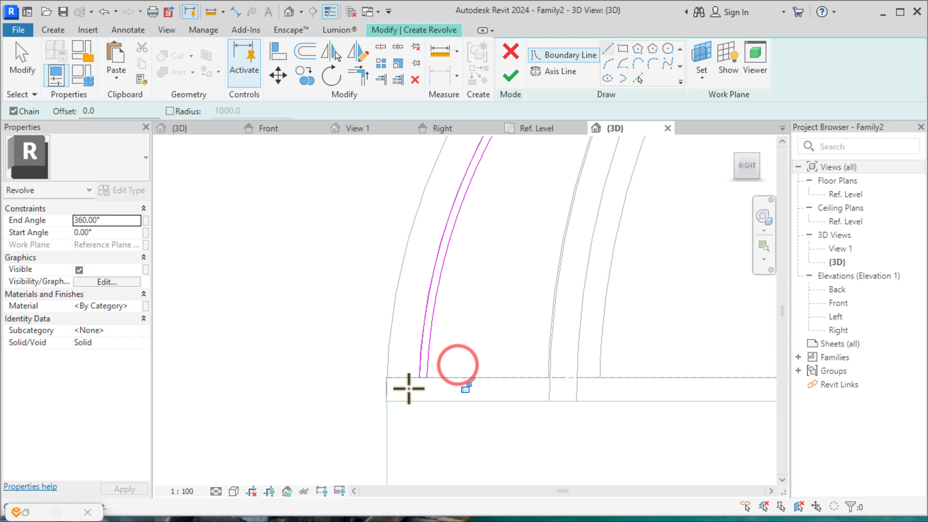
Step: Close the profile with a 20 mm vertical boundary line joining the upper ends of the two arcs at the central rib
scroll(622, 266, up, 8)
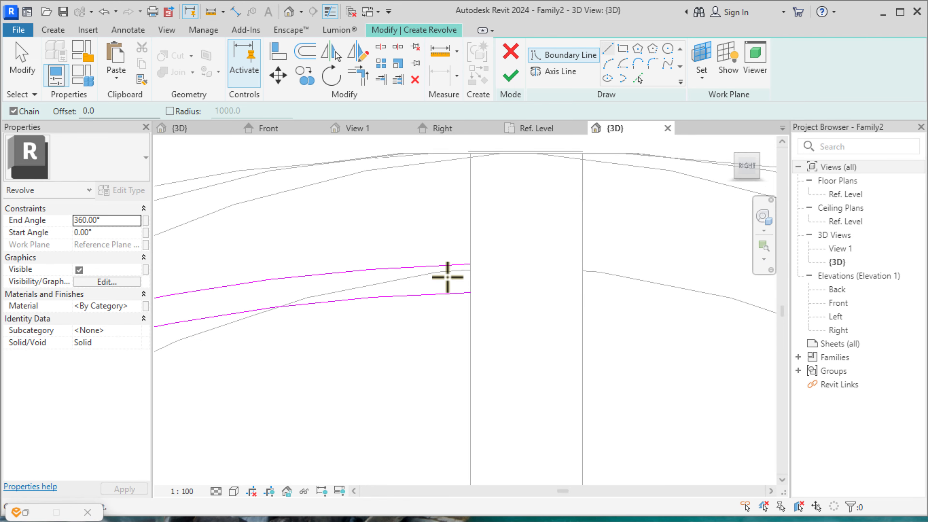
click(484, 259)
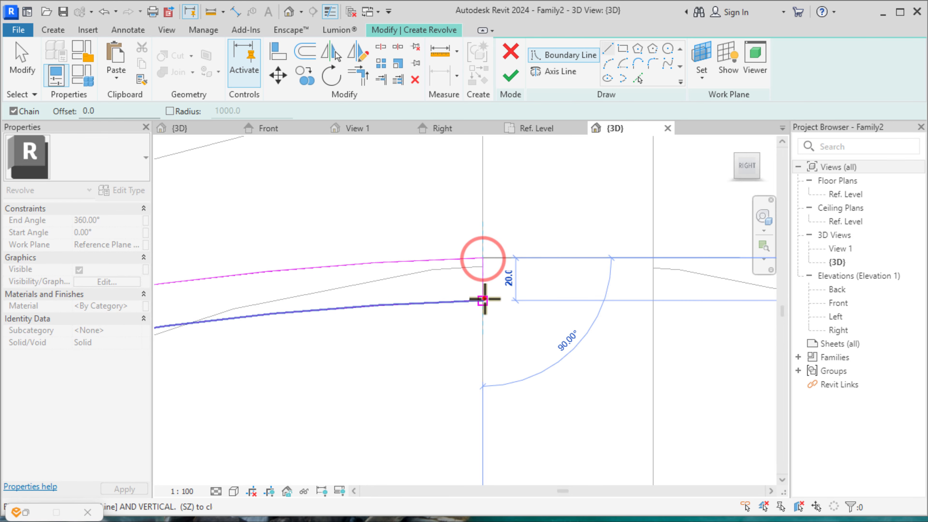
click(485, 298)
scroll(518, 291, down, 5)
right_click(521, 179)
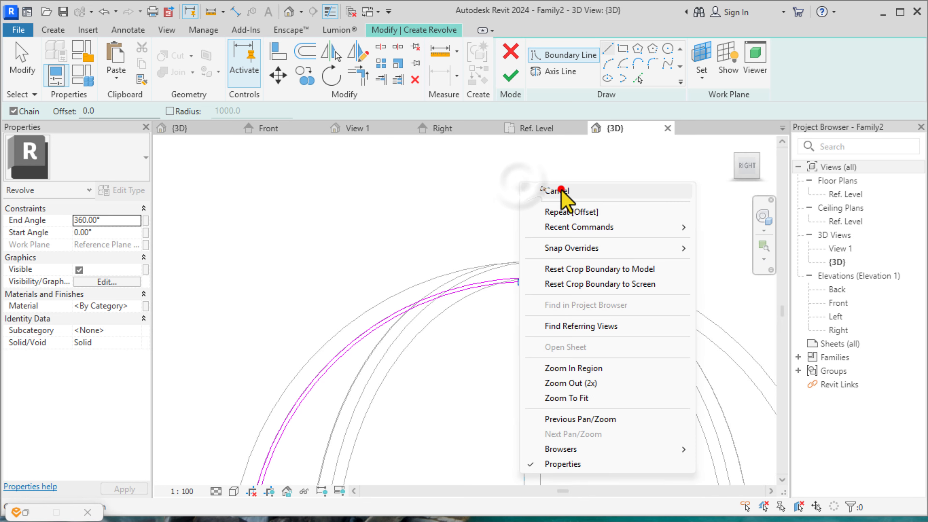
click(572, 192)
scroll(530, 224, down, 5)
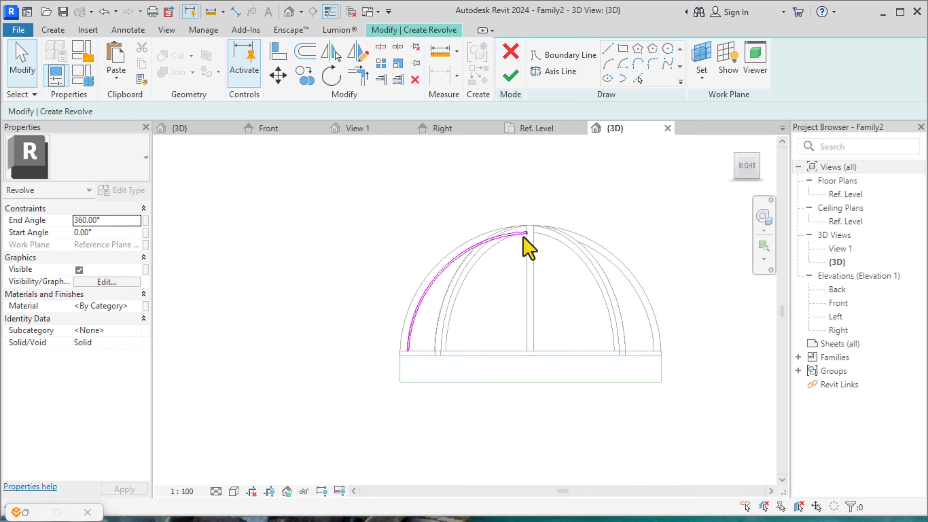
Step: Draw a vertical axis line through the dome's centre, extending past its apex and base, and finish the 360° revolve
click(559, 71)
scroll(524, 231, up, 2)
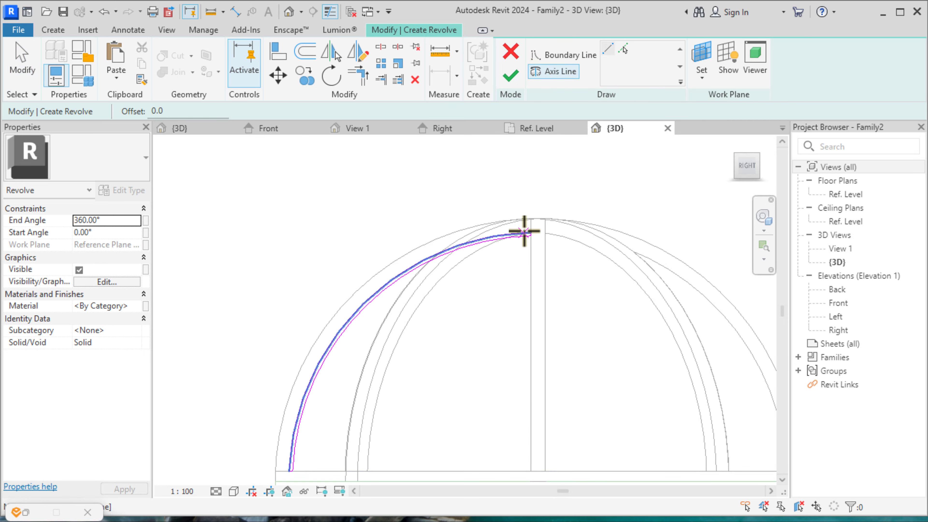
click(538, 219)
scroll(551, 149, down, 2)
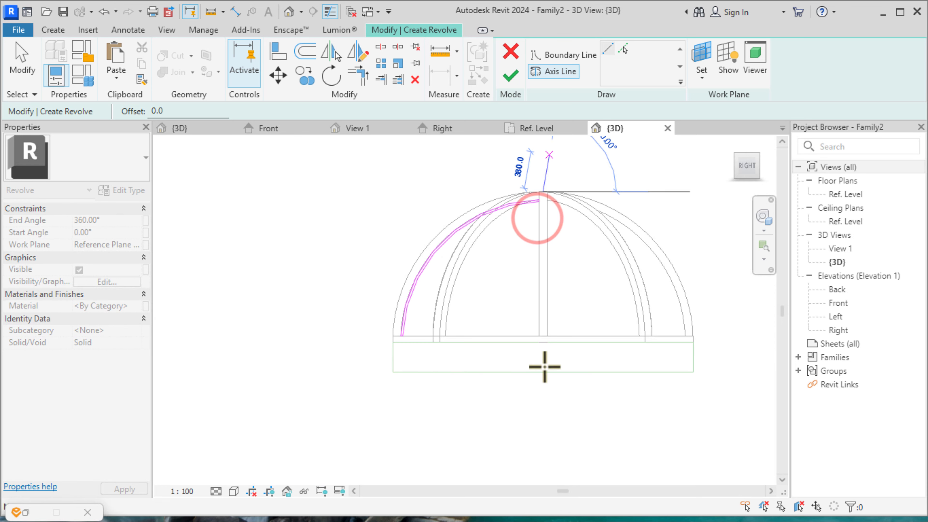
click(542, 407)
drag(543, 191, 543, 162)
right_click(641, 174)
click(649, 135)
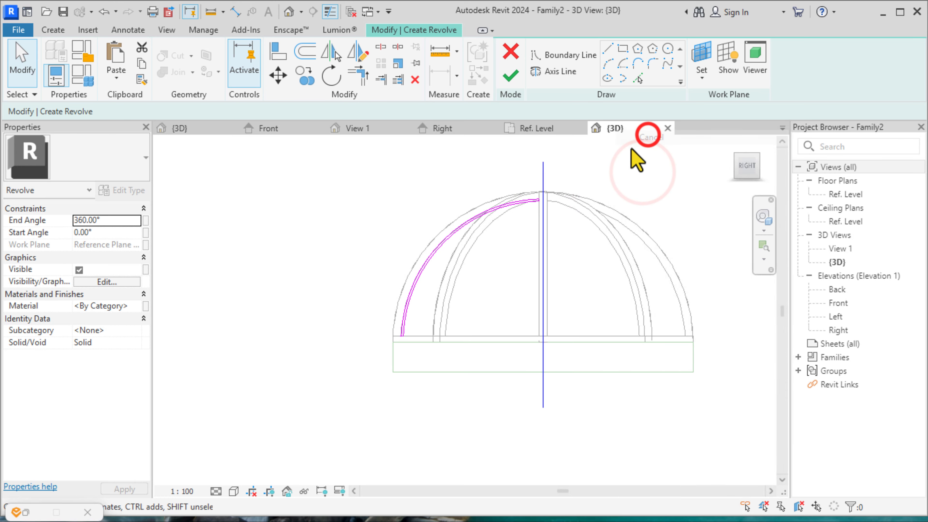
right_click(622, 156)
click(658, 166)
click(511, 75)
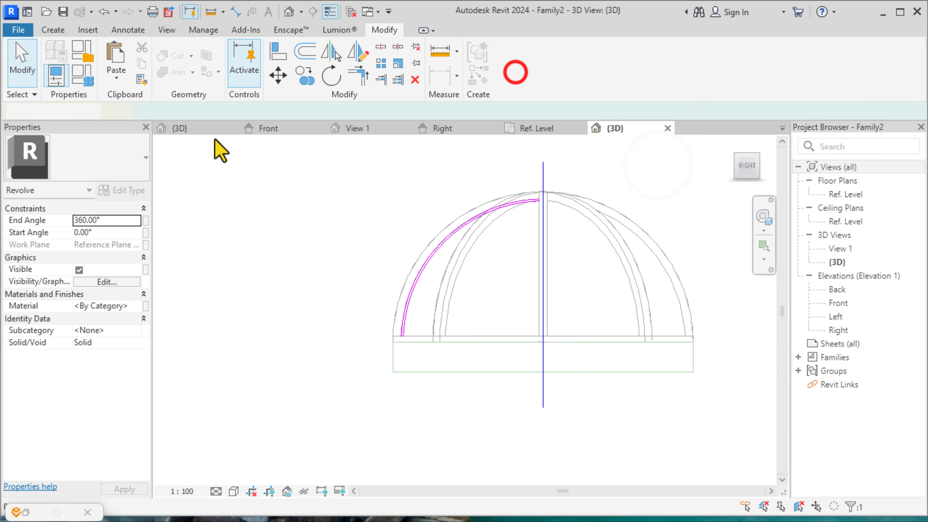
Step: Assign the Glass material to the revolved dome shell
mouse_move(748, 165)
mouse_down()
mouse_move(645, 190)
mouse_move(547, 181)
mouse_move(727, 185)
mouse_move(180, 183)
mouse_move(162, 168)
mouse_move(762, 175)
mouse_up()
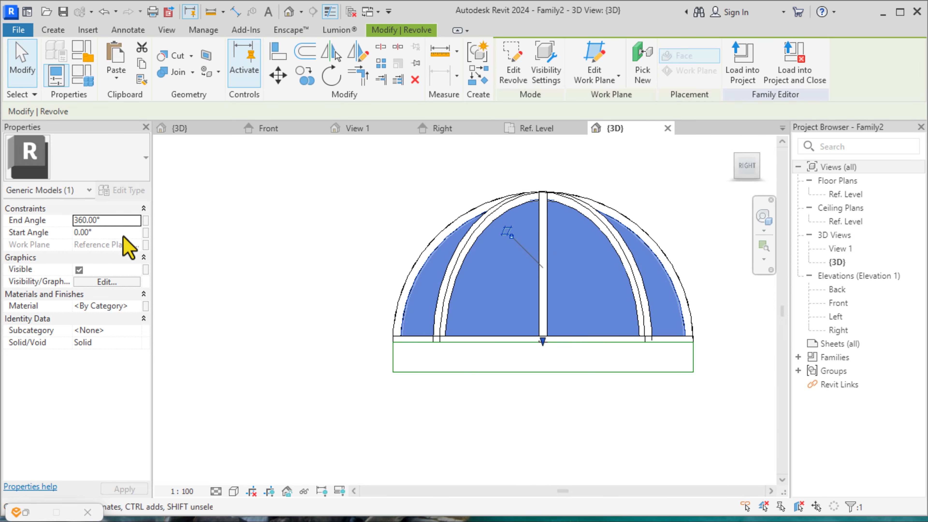
click(134, 307)
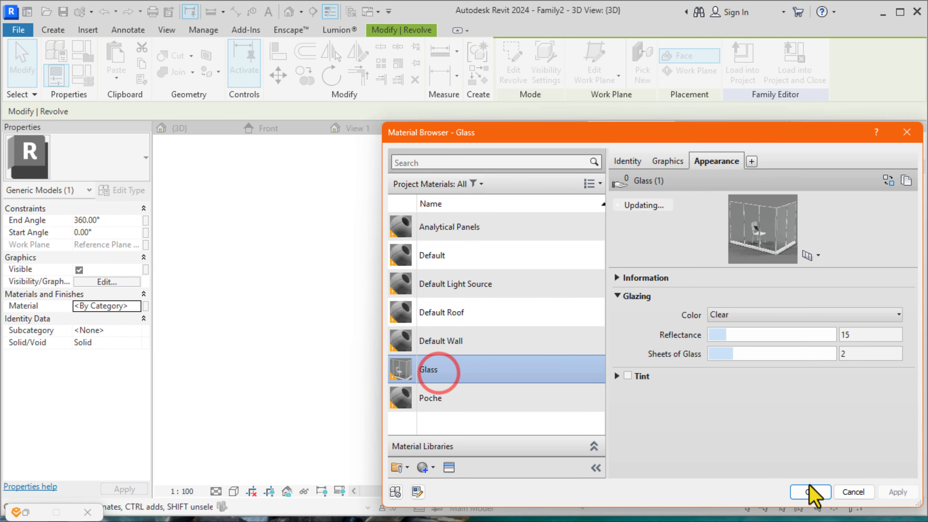
click(809, 492)
click(603, 402)
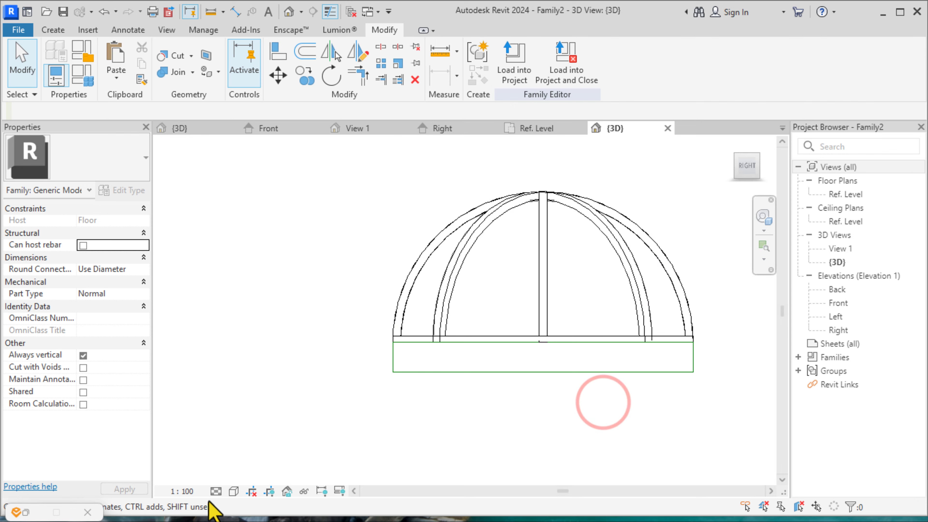
Step: Switch the 3D view to a visual style that renders the dome's surfaces with shading
click(234, 491)
click(289, 416)
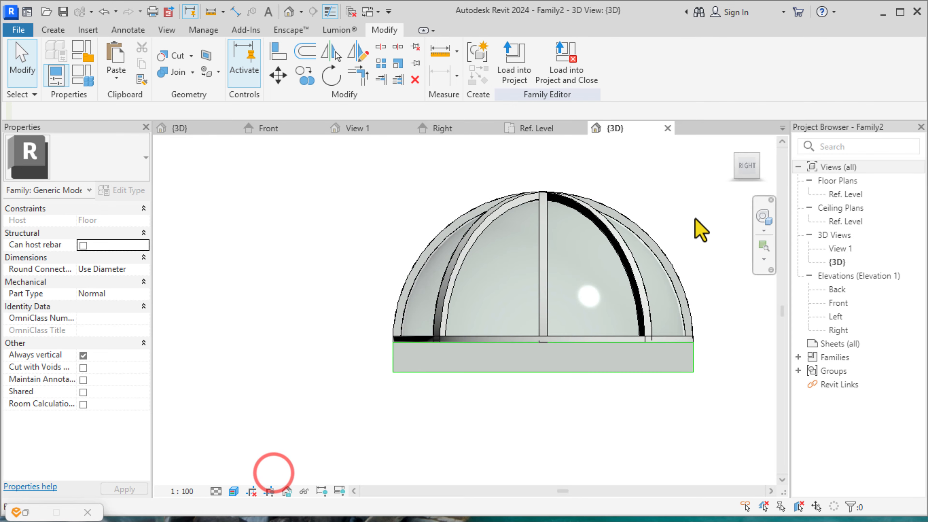
drag(744, 169, 744, 198)
scroll(532, 298, down, 3)
Step: Examine the ribs, base ring, glass shell and host floor of the dome from several angles
click(427, 396)
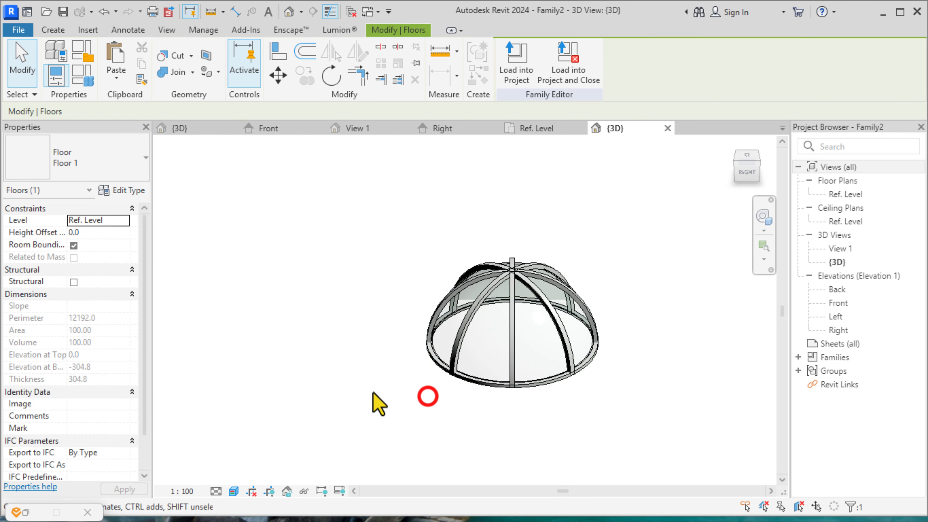
click(387, 379)
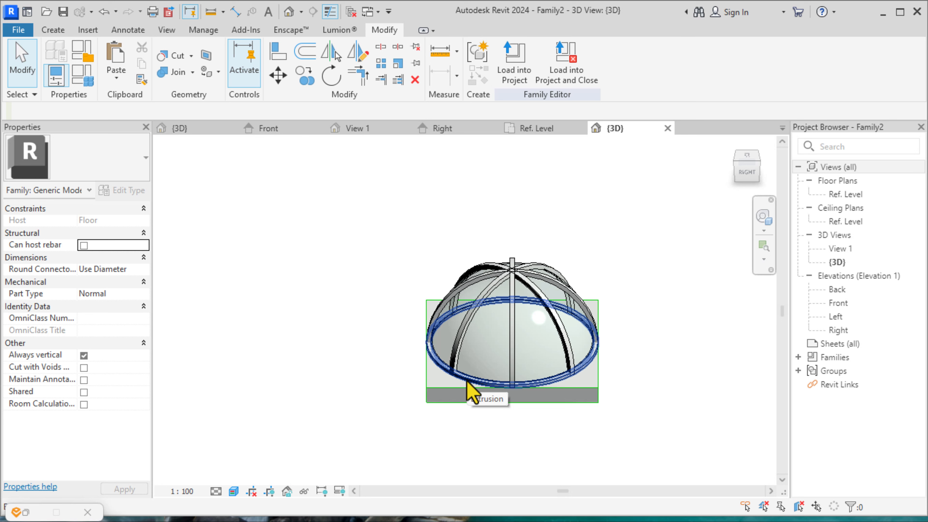
mouse_move(746, 176)
mouse_down()
mouse_move(632, 175)
mouse_move(729, 201)
mouse_move(745, 192)
mouse_move(671, 166)
mouse_move(197, 166)
mouse_move(366, 180)
mouse_move(597, 259)
mouse_move(518, 284)
mouse_move(731, 239)
mouse_move(755, 179)
mouse_move(684, 192)
mouse_move(616, 177)
mouse_up()
scroll(636, 272, up, 2)
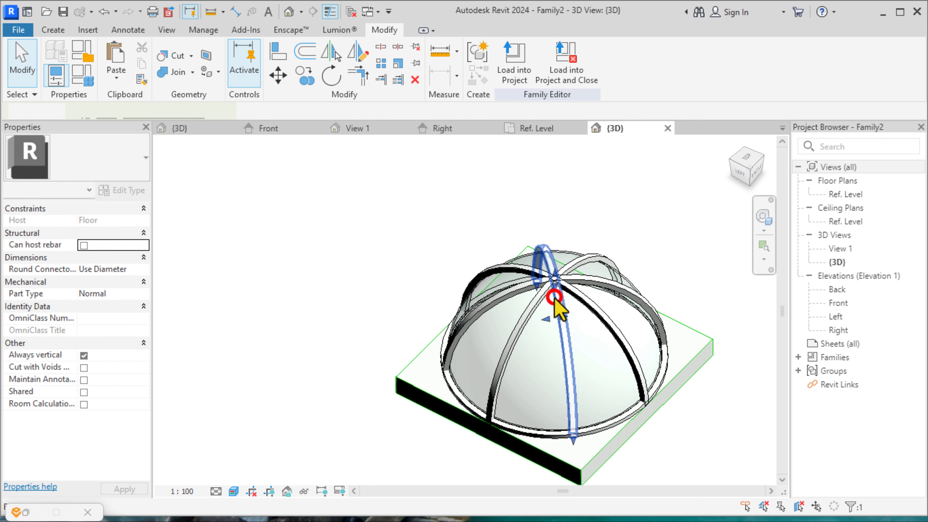
click(555, 299)
click(452, 244)
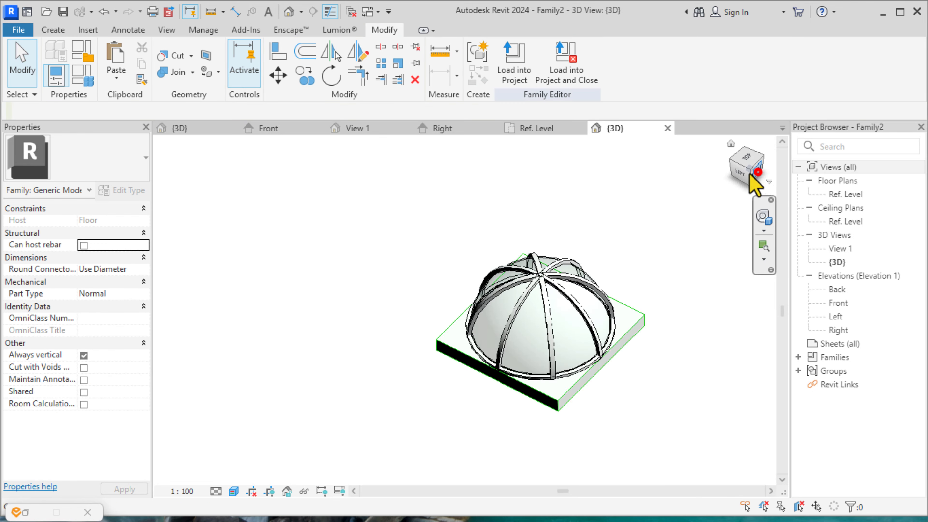
click(753, 176)
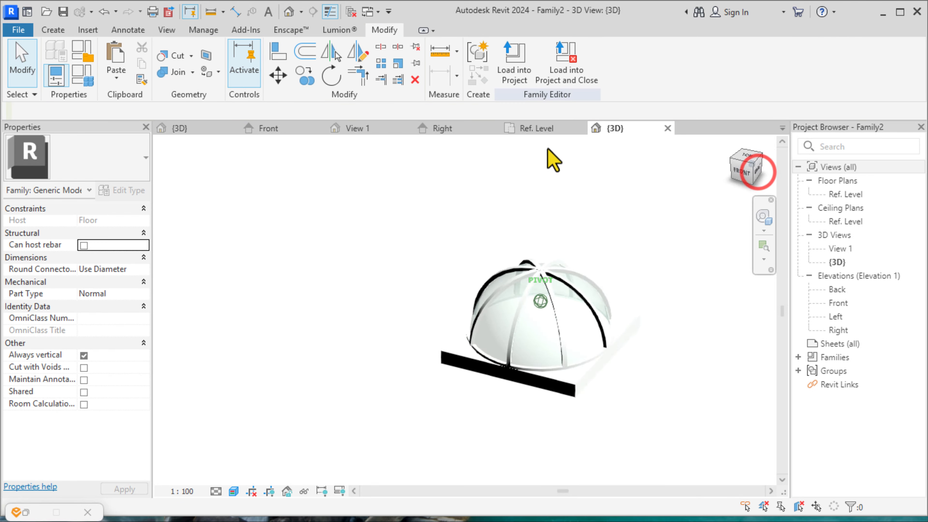
scroll(554, 235, up, 3)
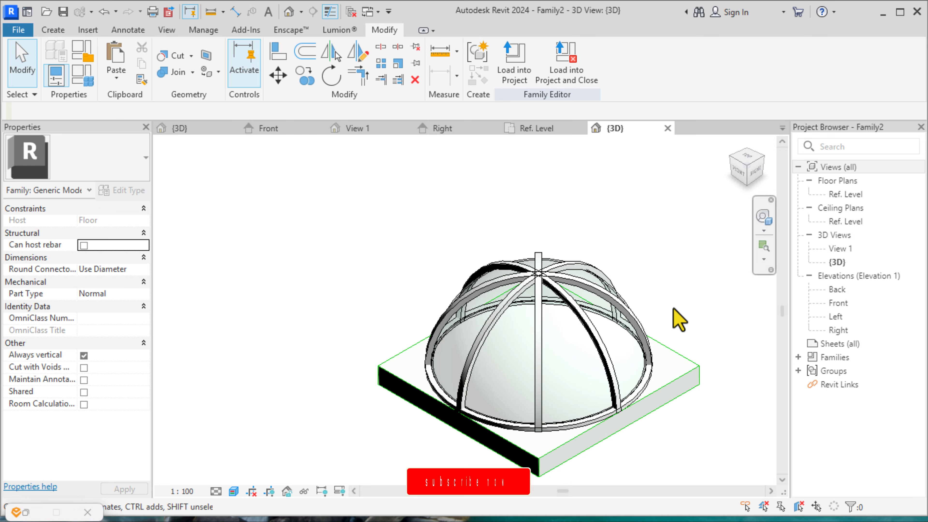
scroll(565, 298, down, 2)
scroll(663, 338, up, 1)
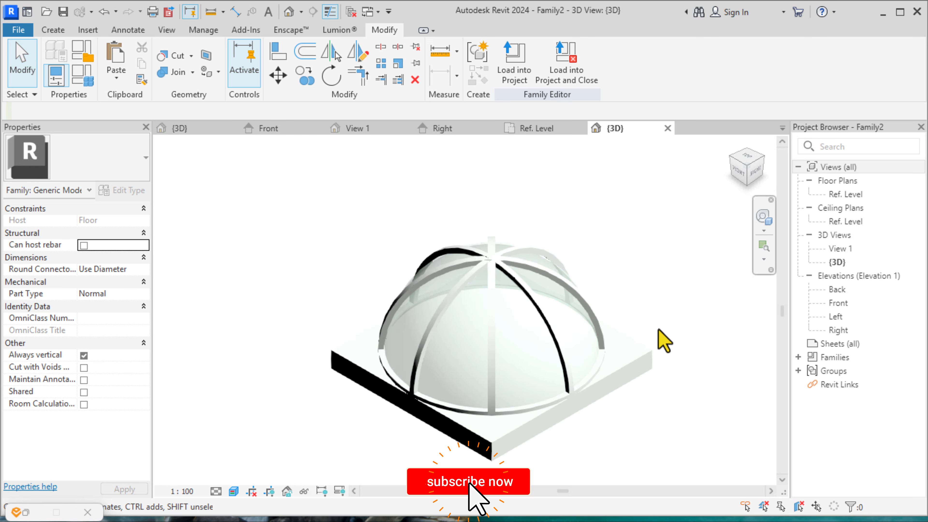
click(647, 346)
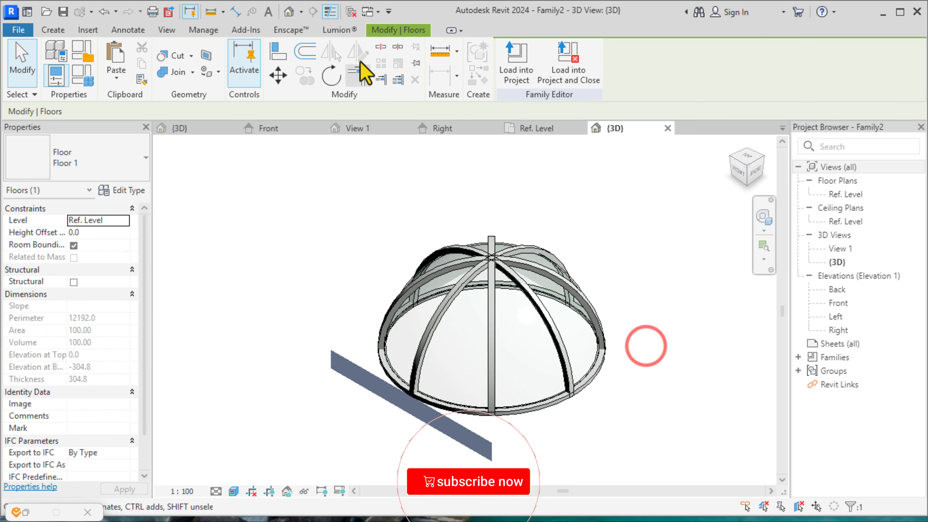
click(415, 207)
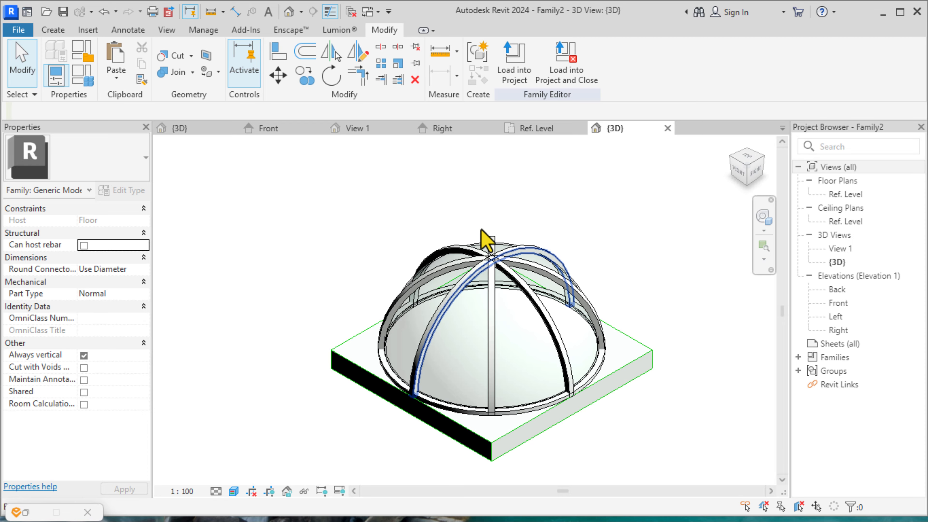
Step: Switch to the hotel amigo.rvt 3D view, dismiss the save reminder, and examine the glass dome above the circular building
click(184, 128)
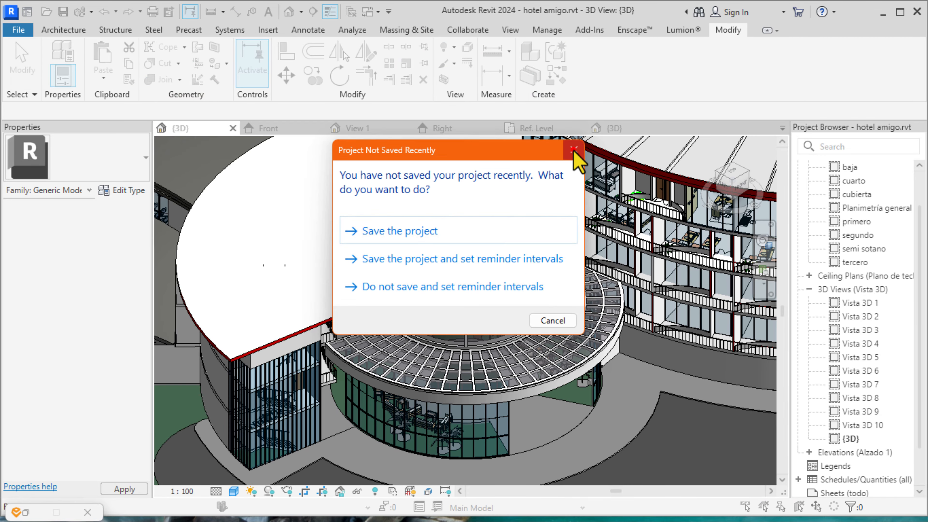
click(574, 149)
scroll(548, 256, up, 6)
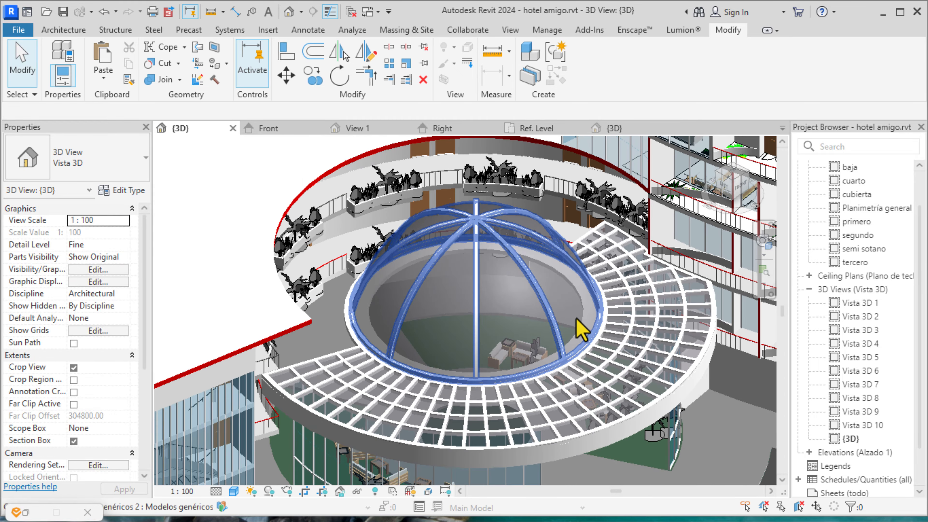
scroll(580, 325, up, 3)
scroll(451, 298, down, 3)
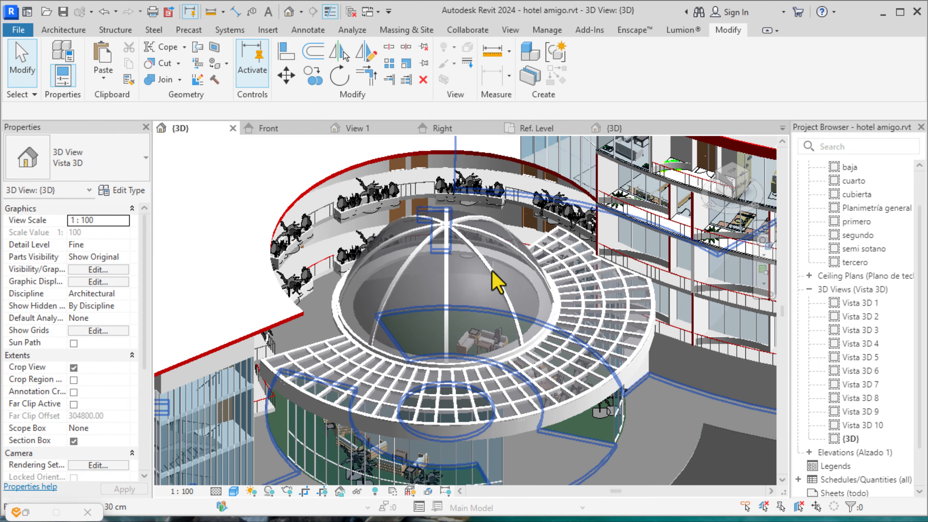
Step: Compare the Family2 dome with the one in the hotel amigo.rvt 3D view and return to the family
click(623, 126)
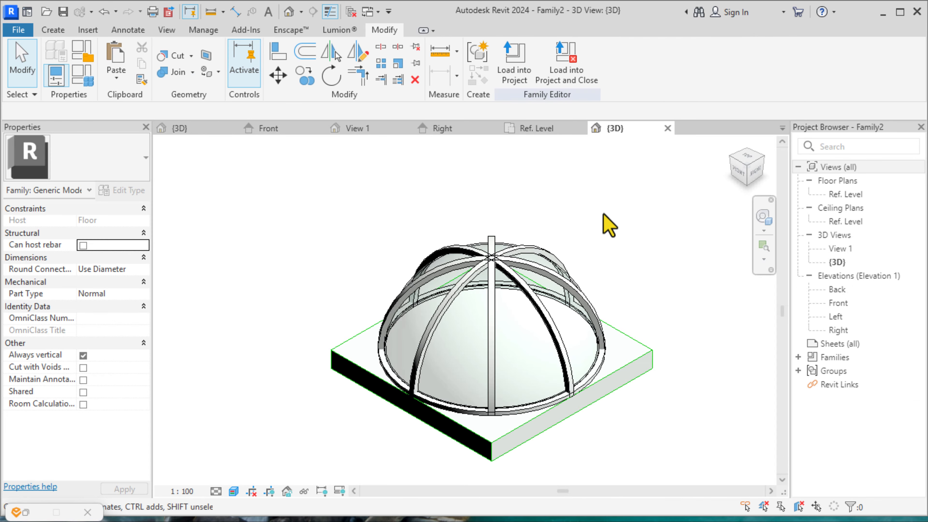
click(201, 136)
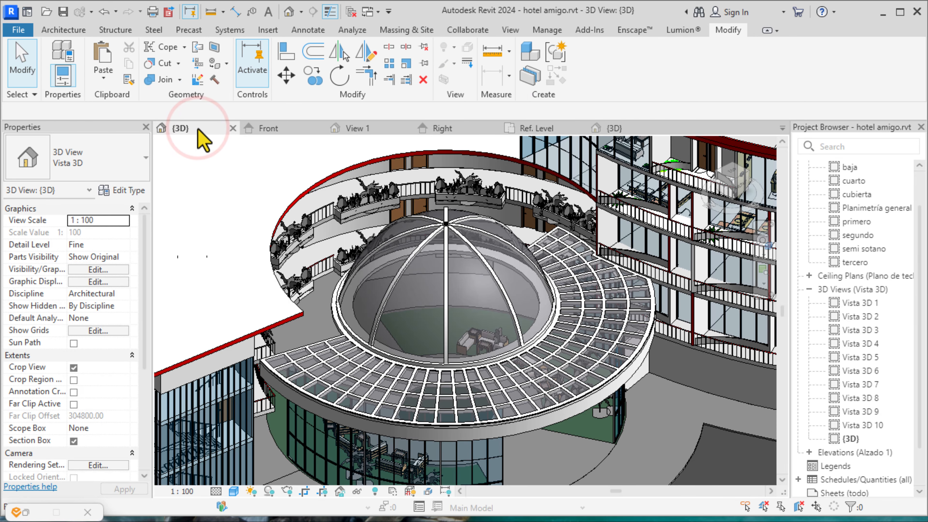
click(623, 131)
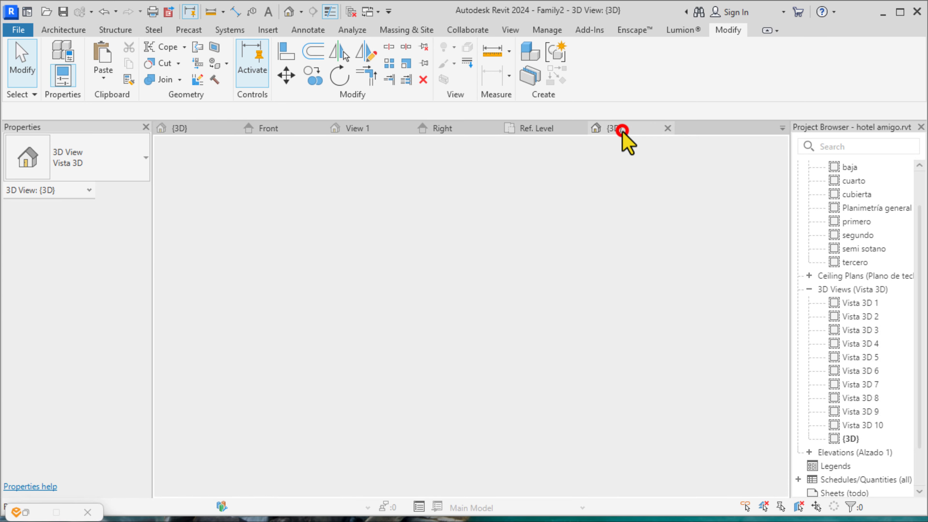